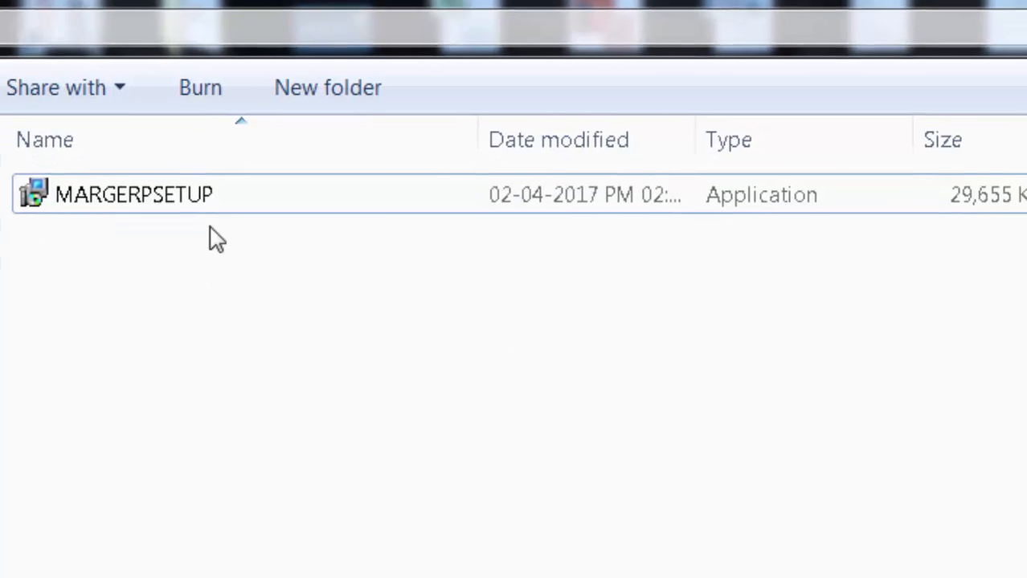
Run MARGERPSETUP and proceed through the setup wizard with D:\softwares\margerp2 as the destination folder
double_click(225, 234)
left_click(707, 576)
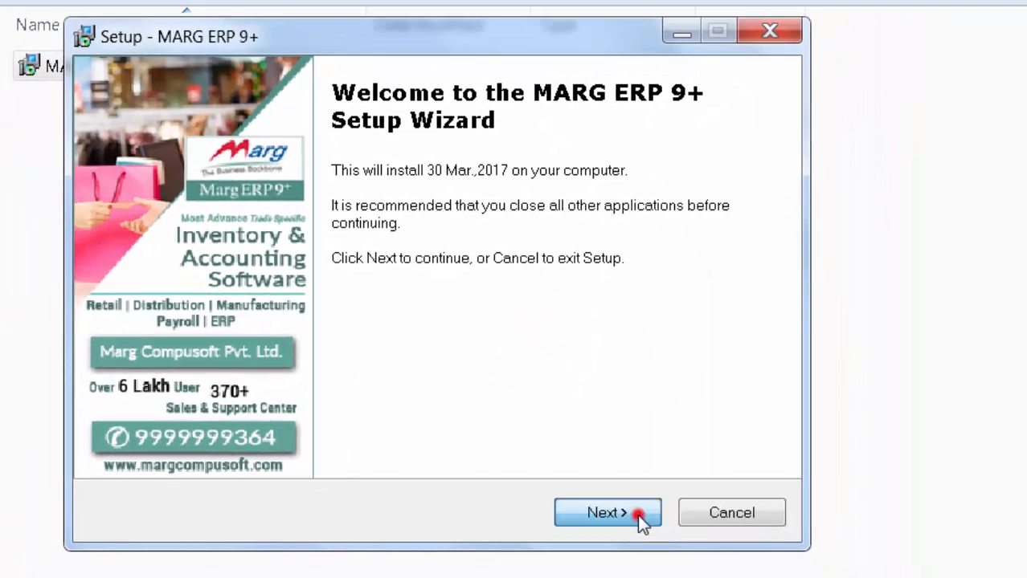
left_click(637, 513)
left_click(280, 427)
left_click(614, 509)
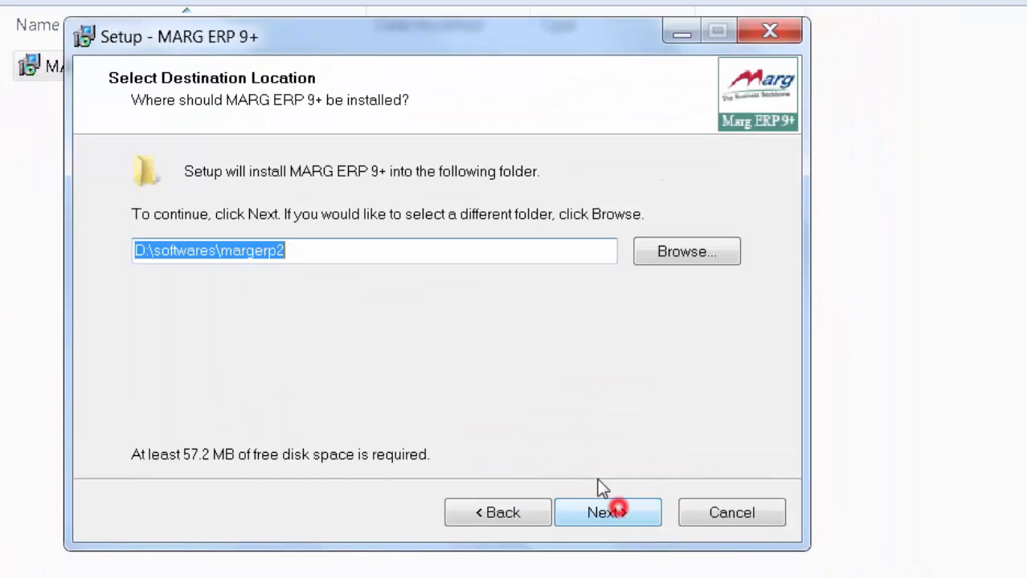
left_click(324, 248)
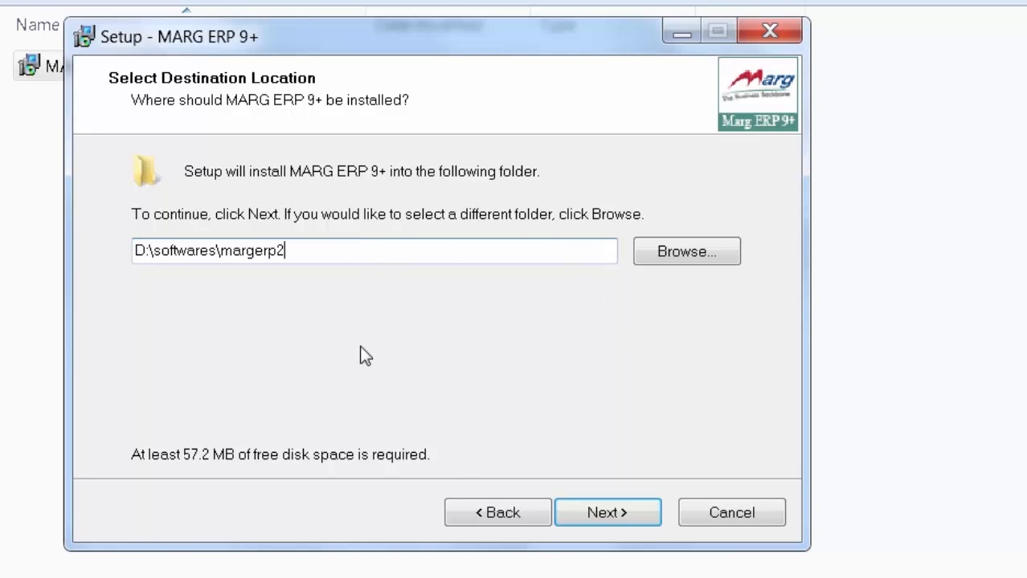
left_click(608, 519)
left_click(589, 509)
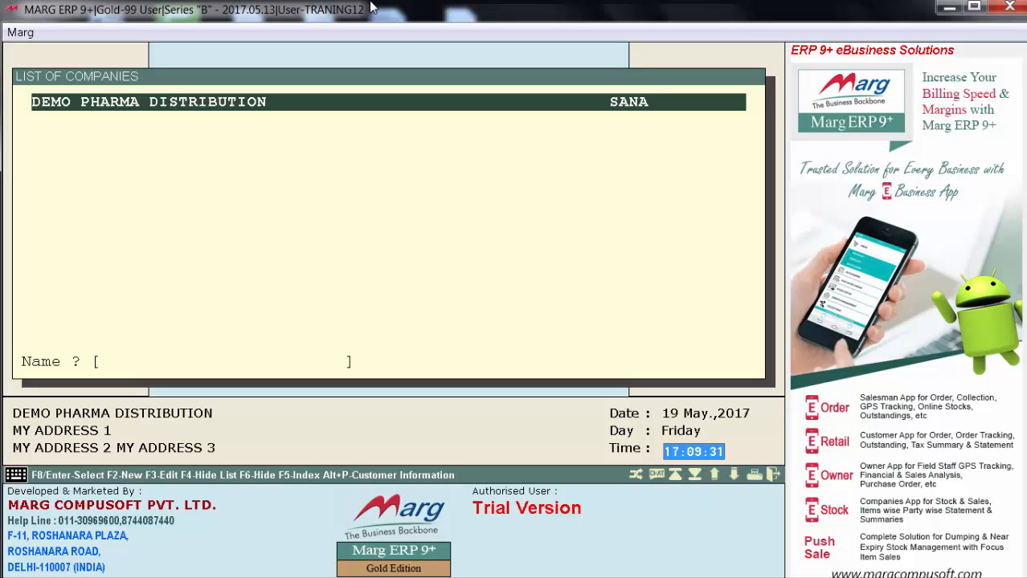
Edit the DEMO PHARMA DISTRIBUTION company record, fill in its GST number and return to the company list
key("F3")
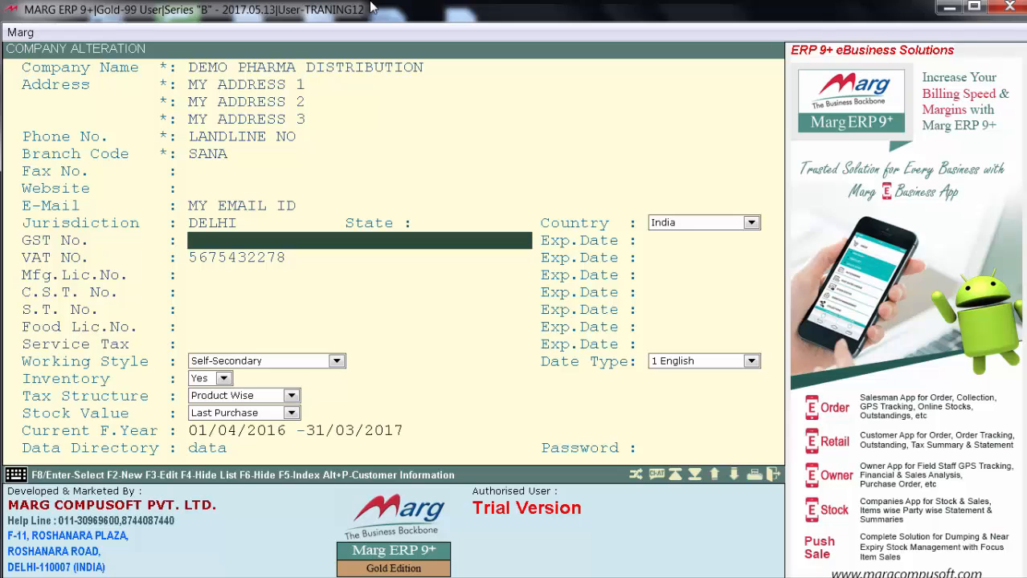
type("07ARBPT65432")
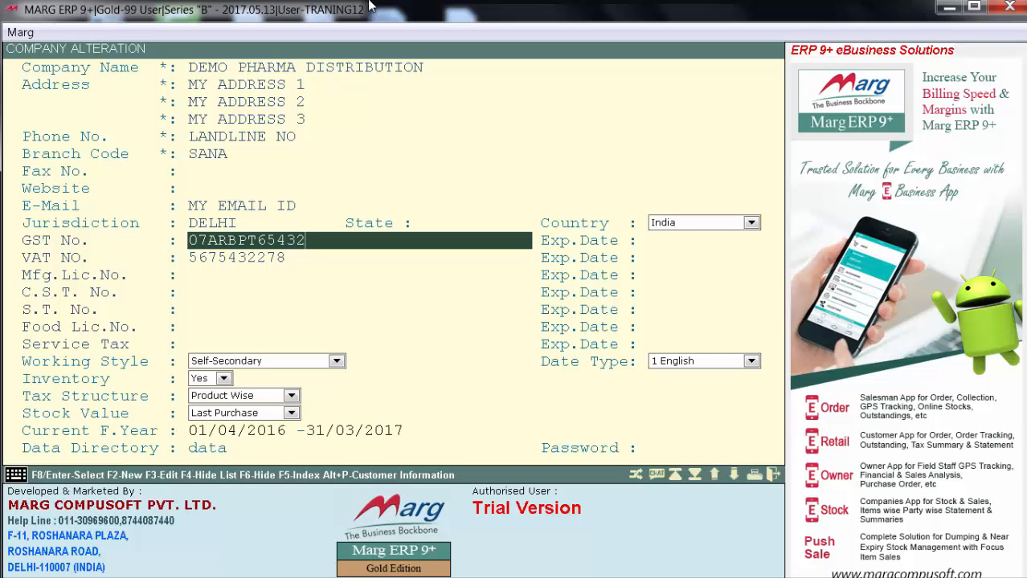
key("Escape")
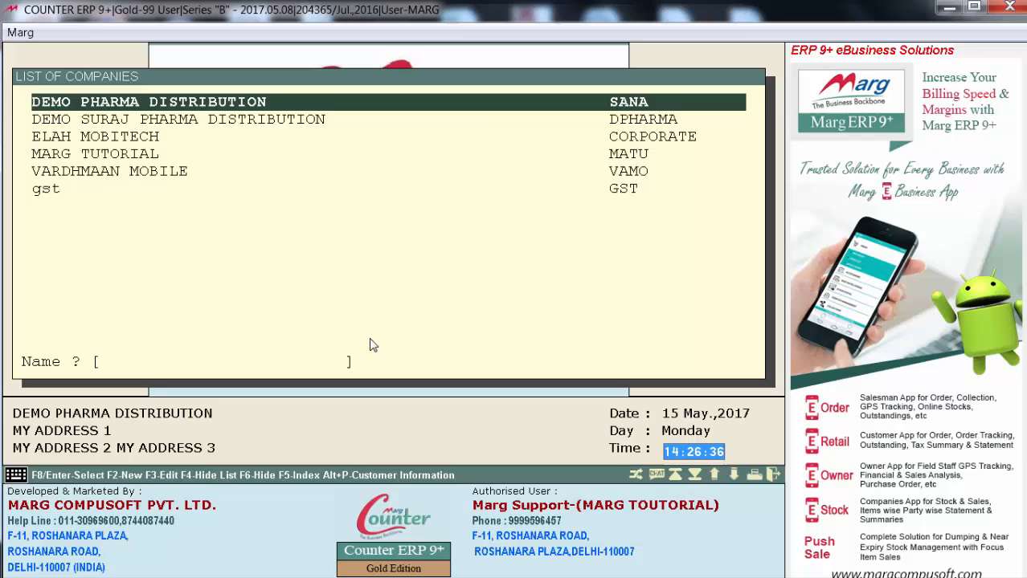
Enter the DEMO PHARMA DISTRIBUTION company through Marg Gateway and bring up the Ease of GST Adoption options
key("Return")
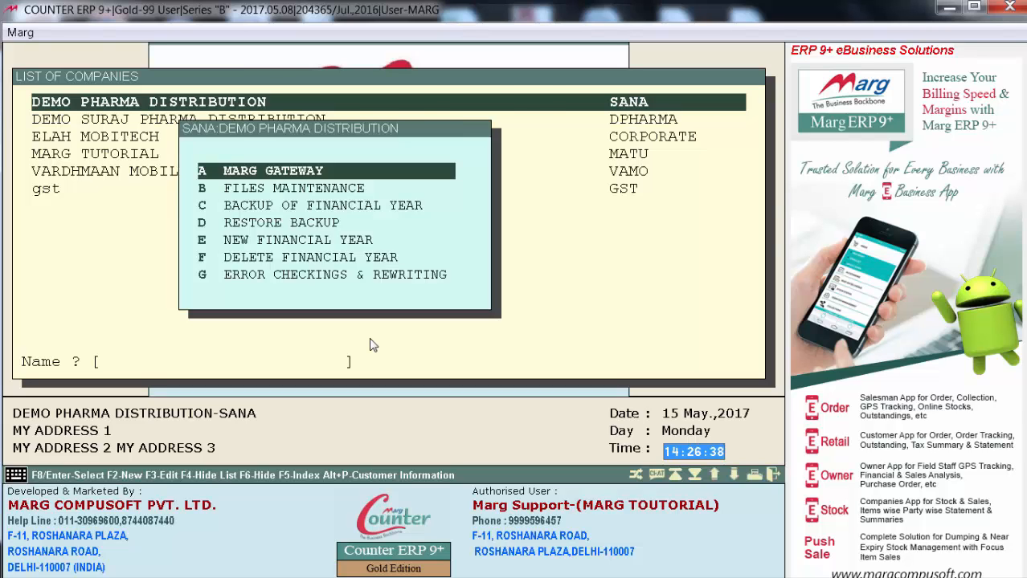
key("Return")
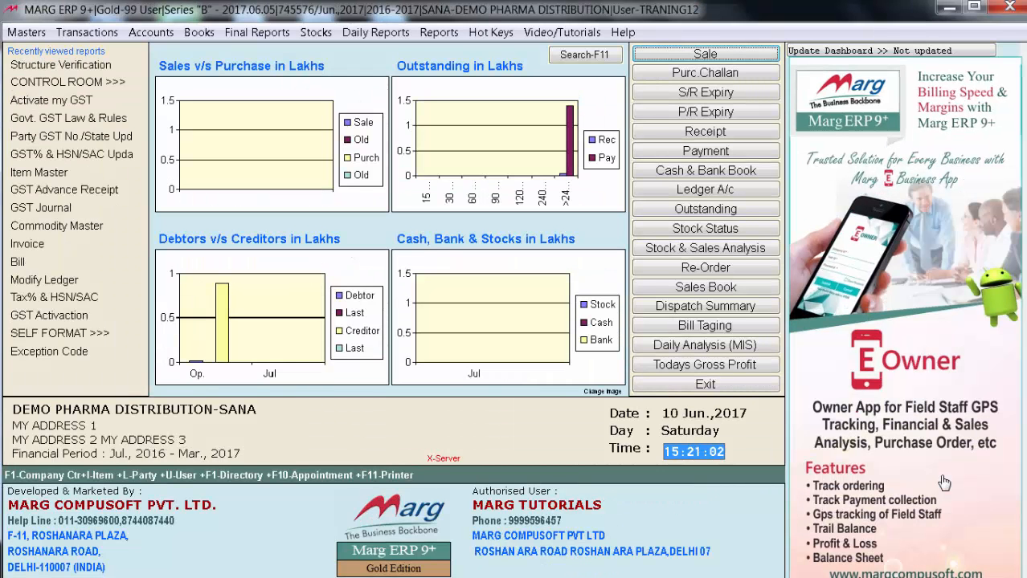
key("alt+m")
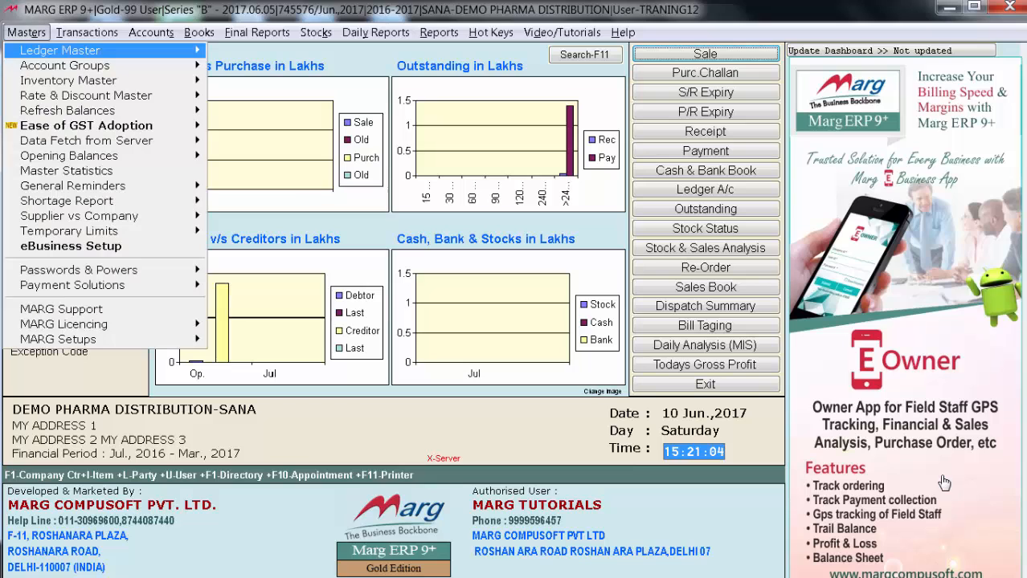
key("Down")
key("Down")
key("Down")
key("Down")
key("Down")
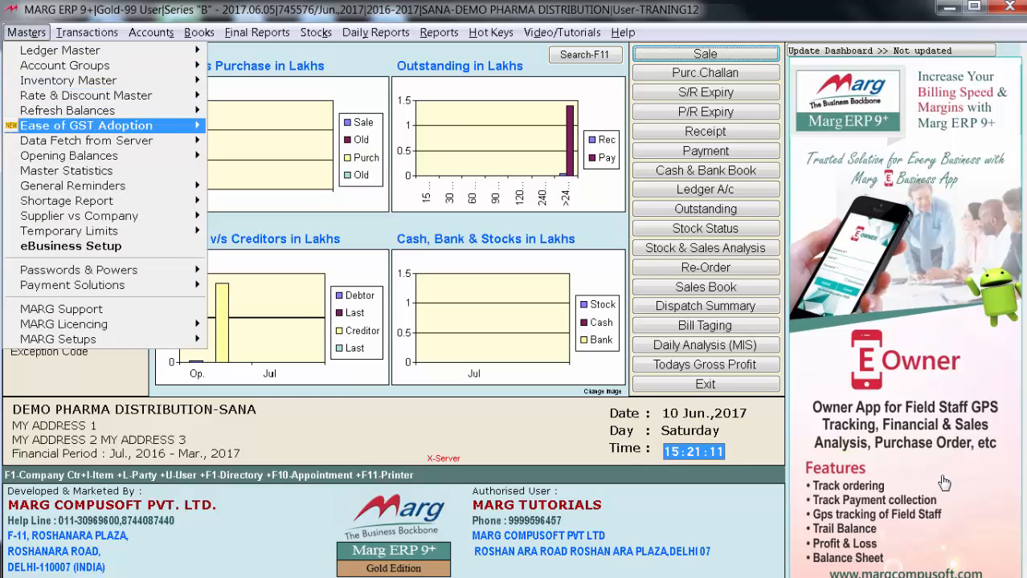
key("Right")
key("Down")
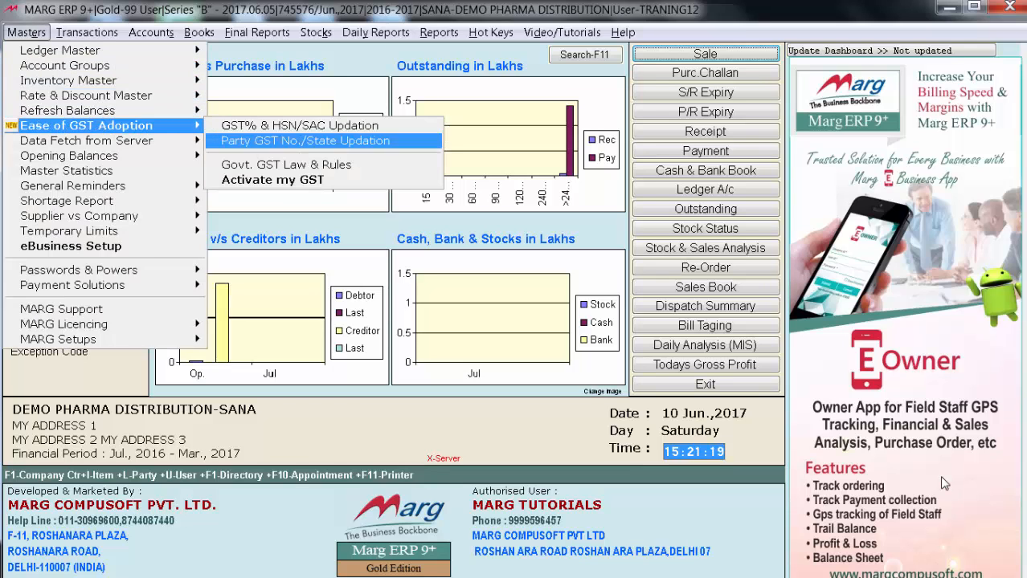
key("Down")
key("Down")
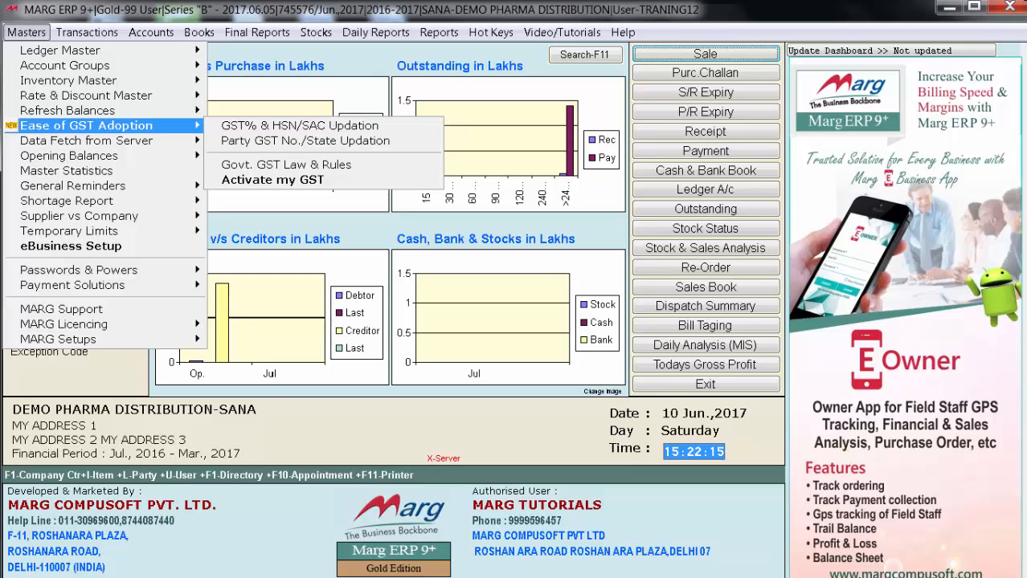
Open GST% & HSN/SAC Updation and load the item-wise list as on 01-07-2016 with the default filters
key("Right")
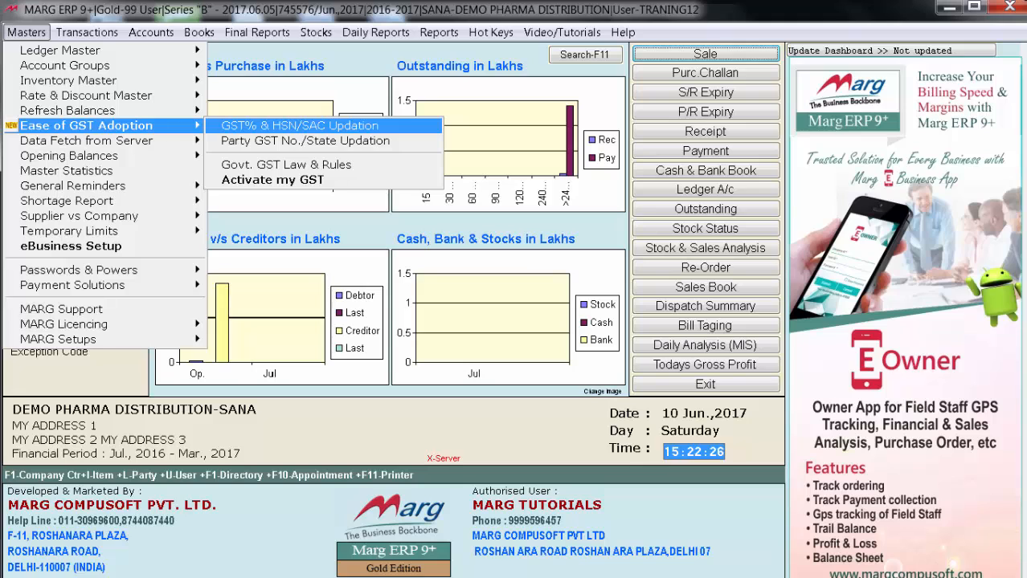
key("Return")
key("Return")
key("Return")
key("Return")
key("Return")
key("Return")
key("Return")
key("Return")
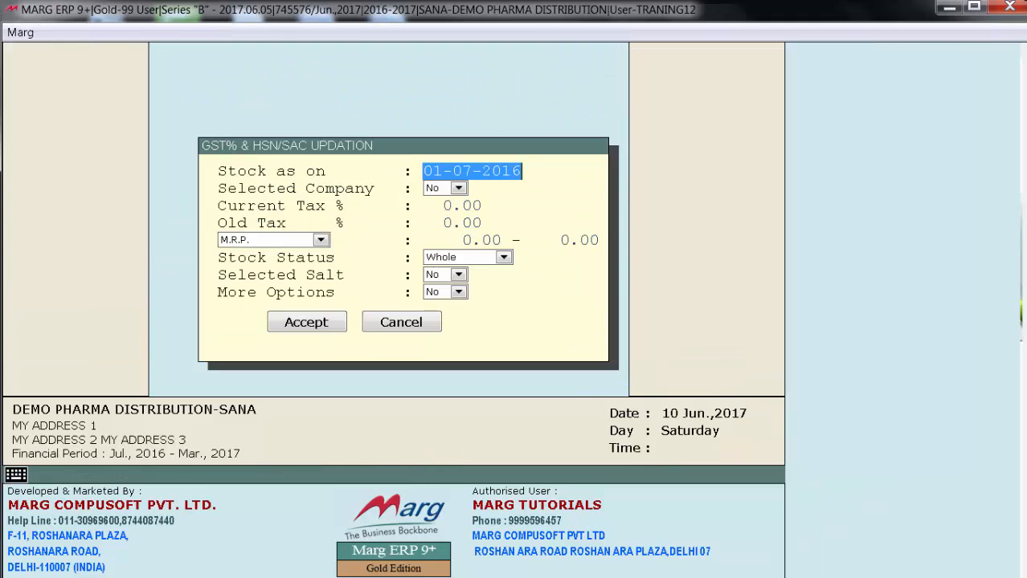
key("Return")
key("Return")
key("Return")
key("Return")
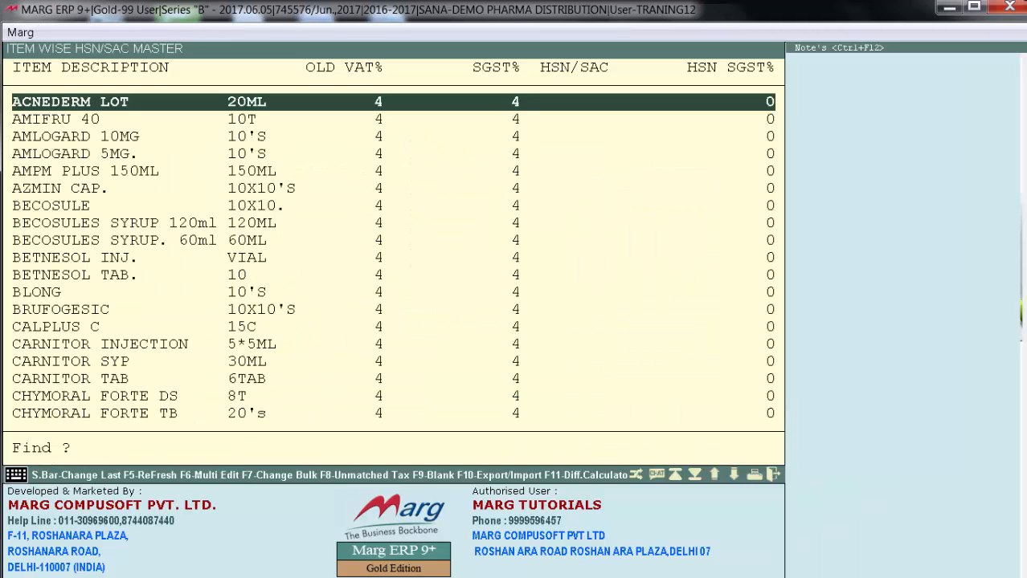
Start an export of the item-wise HSN/SAC list
key("Down")
key("Down")
key("Down")
key("Down")
key("Down")
key("Down")
key("Down")
key("Down")
key("Down")
key("Down")
key("Down")
key("Down")
key("Down")
key("Down")
key("Down")
key("Down")
key("Down")
key("Down")
key("Down")
key("Down")
key("Down")
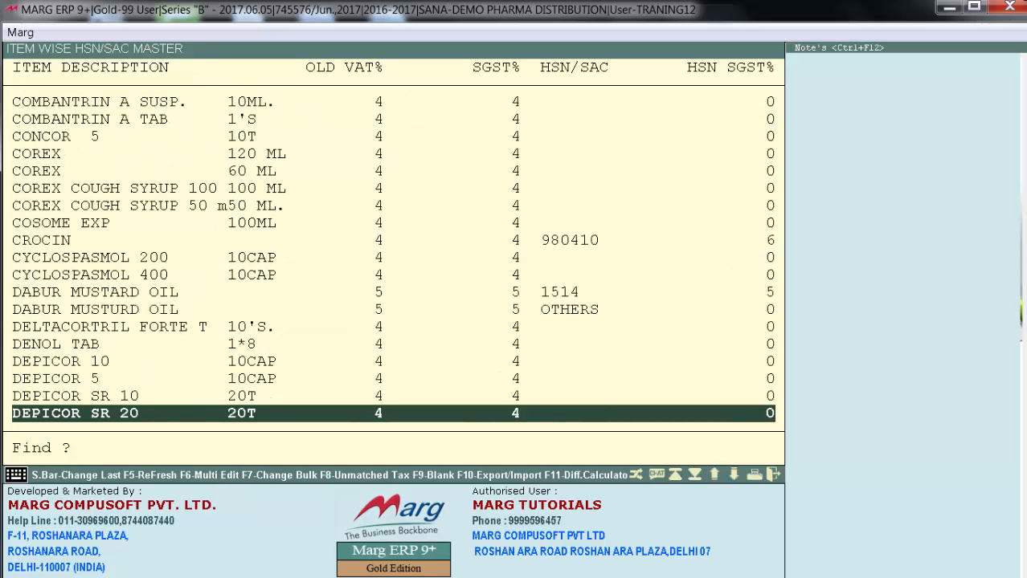
key("F10")
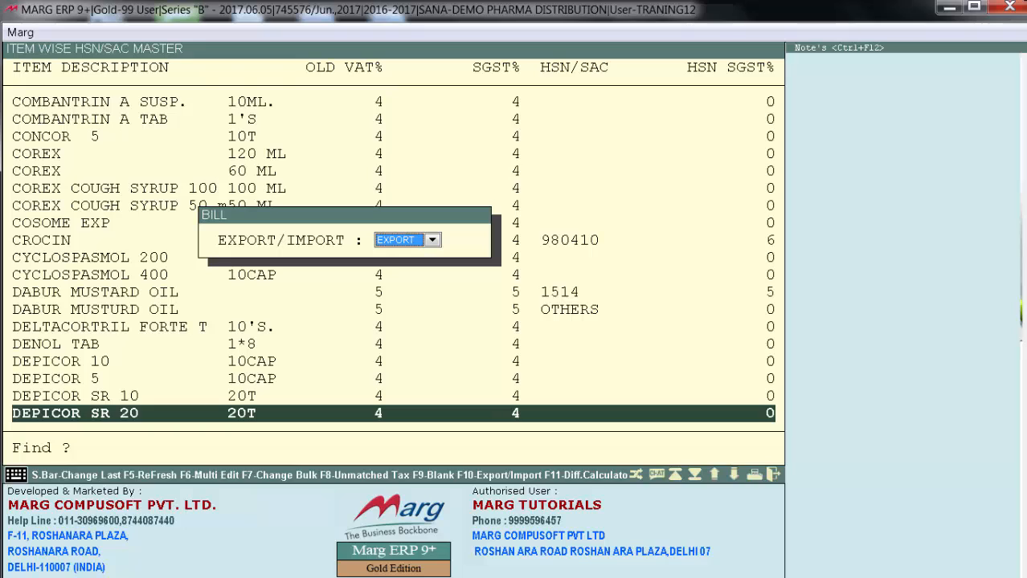
key("space")
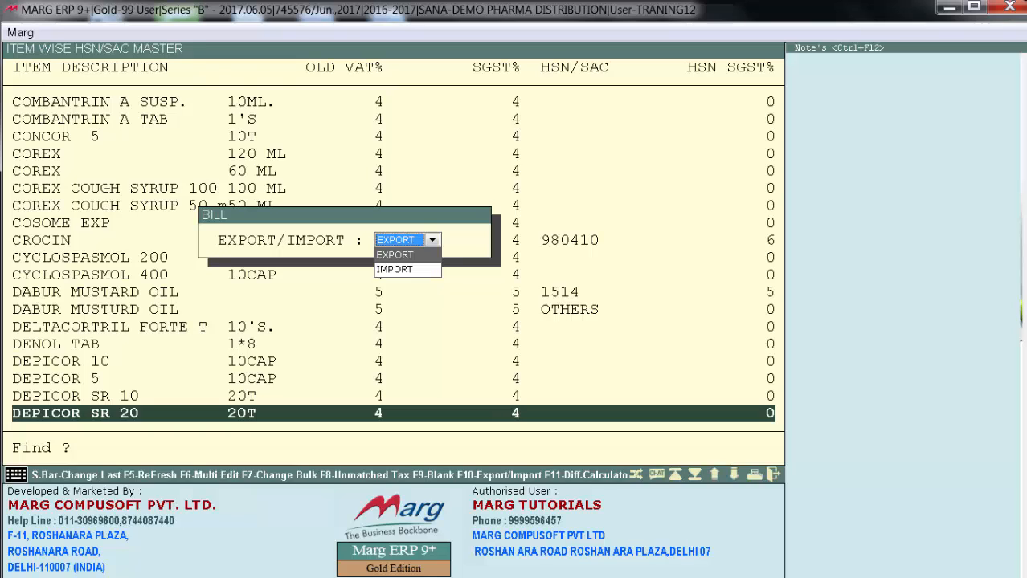
key("Down")
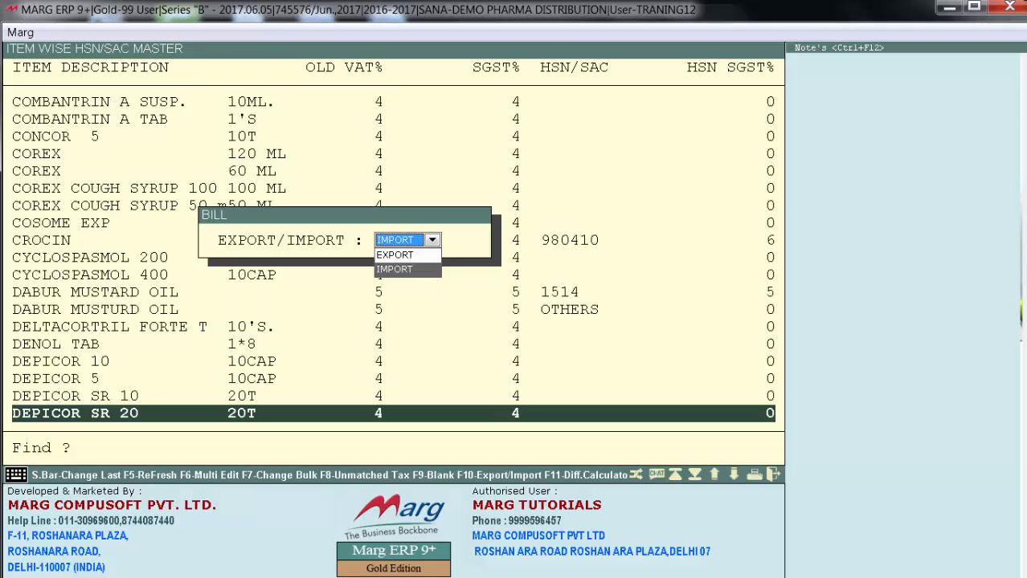
key("Up")
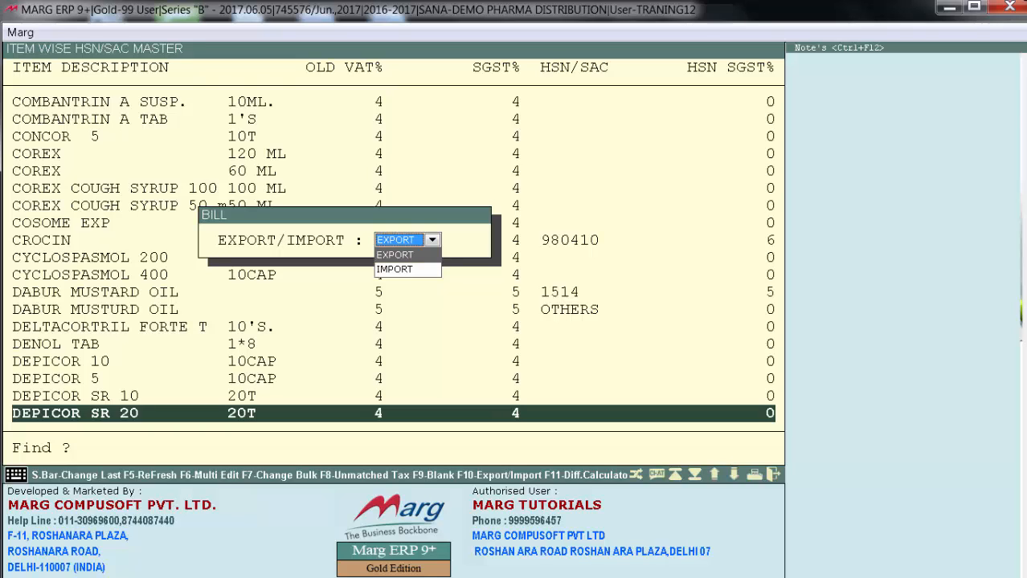
key("Return")
key("Return")
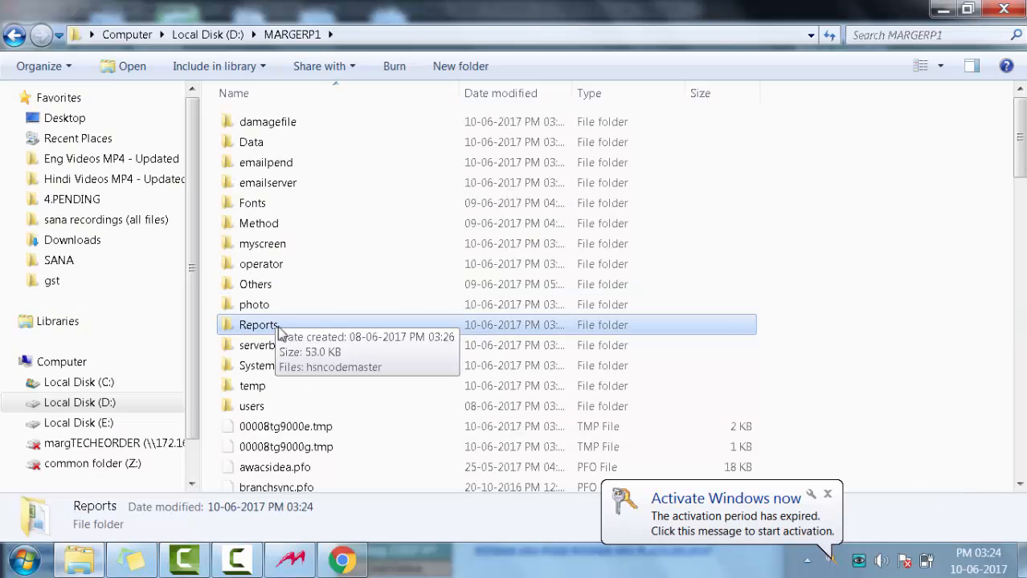
Check the hsncodemaster file in D:\MARGERP1\Reports and generate the export as HSNCODEMASTER.XLS in that folder
double_click(277, 326)
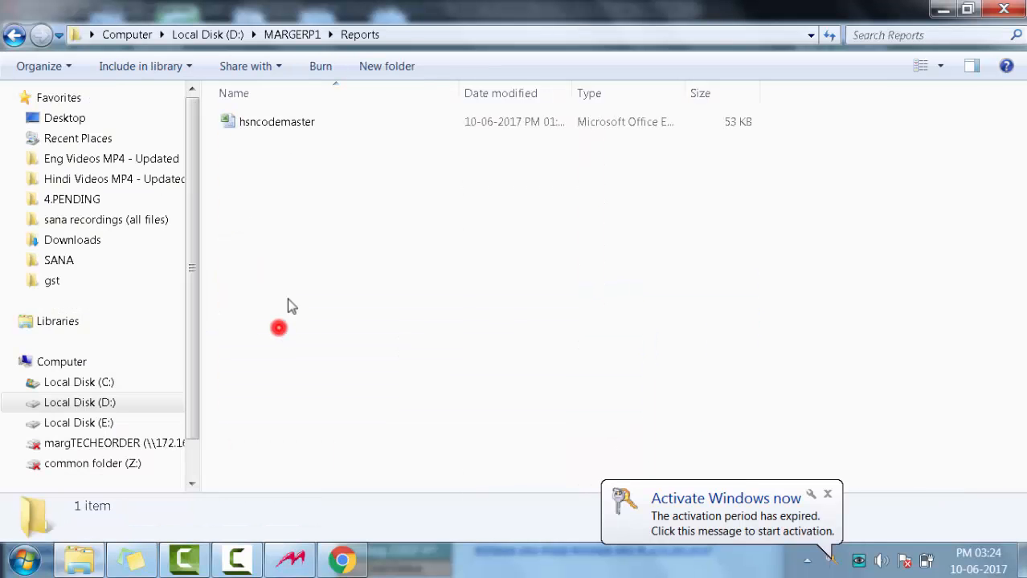
left_click(301, 127)
left_click(290, 560)
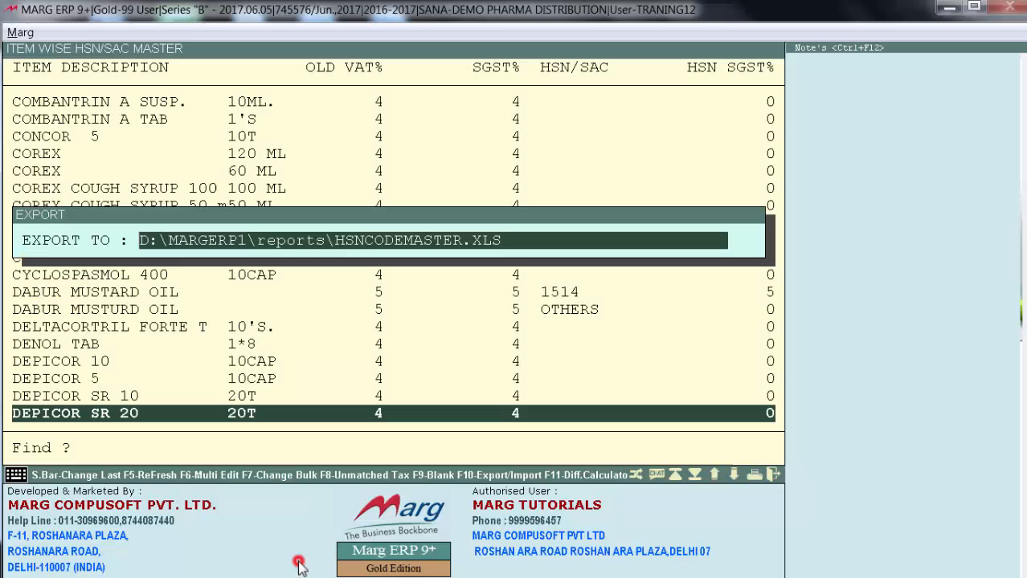
key("Return")
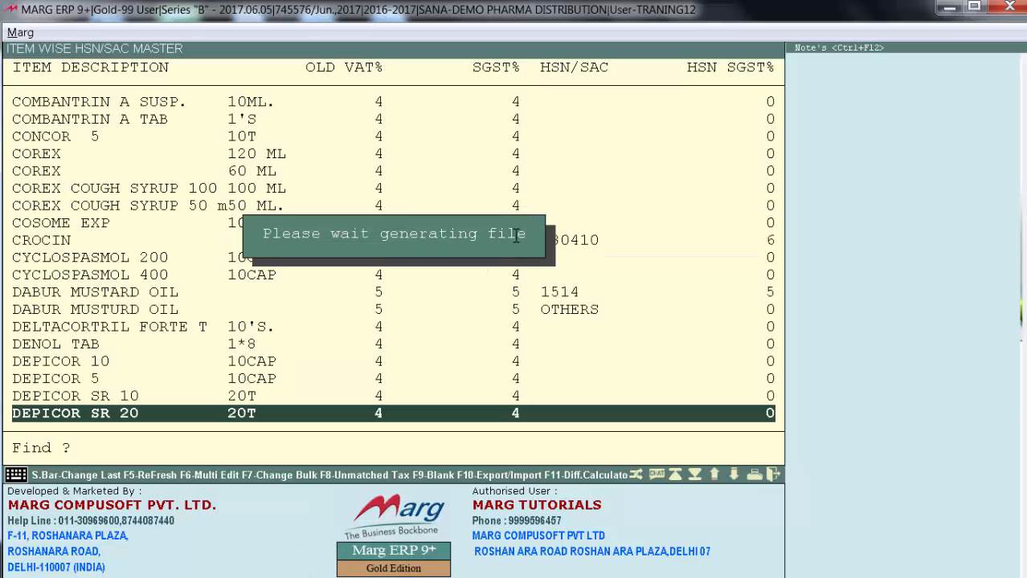
Examine the HSNCode, SGST, CGST and IGST columns of the exported hsncodemaster sheet in Excel
left_click_drag(621, 197, 727, 515)
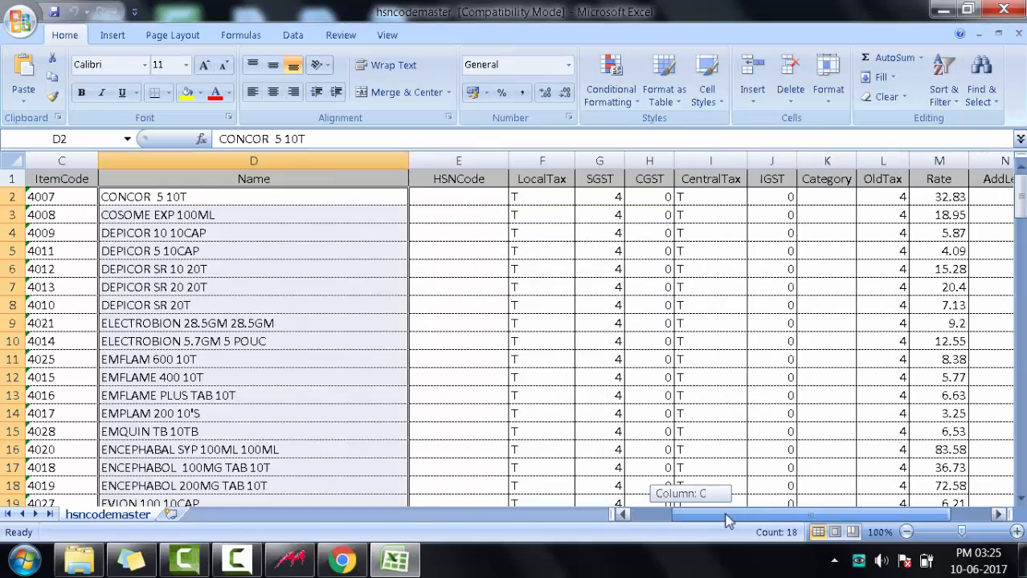
left_click_drag(466, 196, 469, 414)
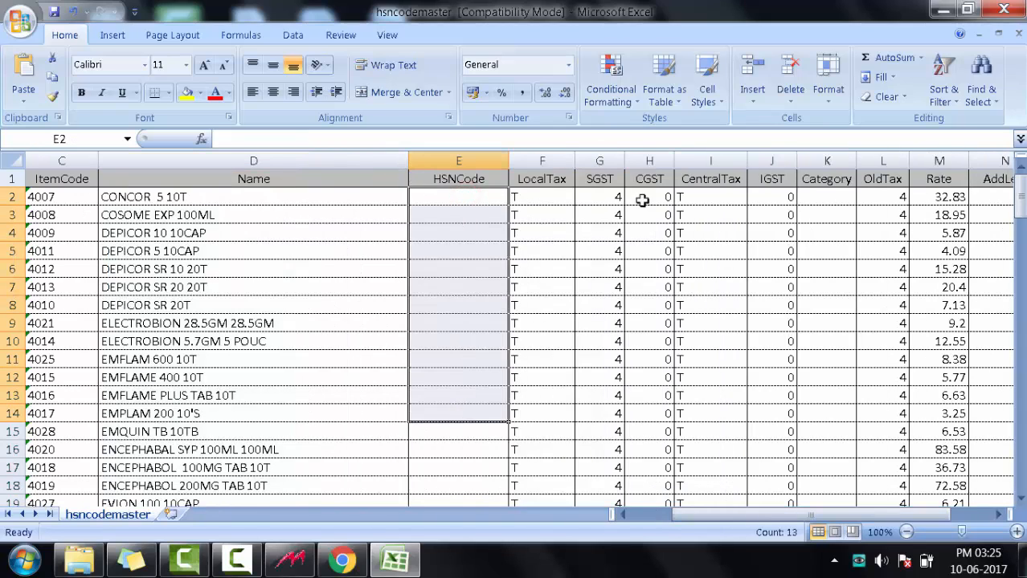
left_click_drag(600, 196, 609, 377)
left_click_drag(640, 197, 655, 450)
left_click(779, 197)
left_click_drag(778, 197, 779, 445)
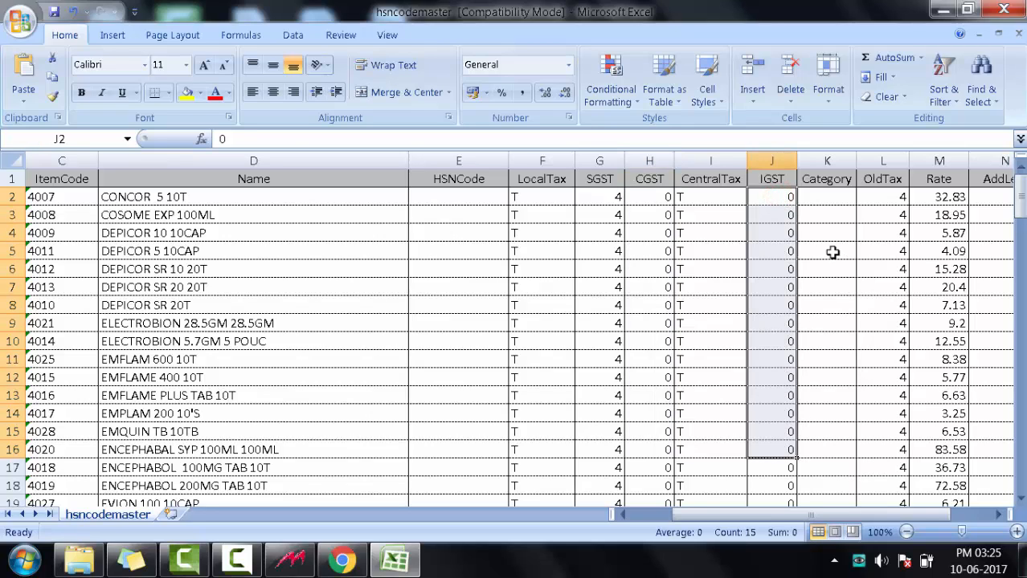
For the item CONCOR 5 10T, set SGST to 6, CGST to 6 and IGST to 12
left_click(192, 197)
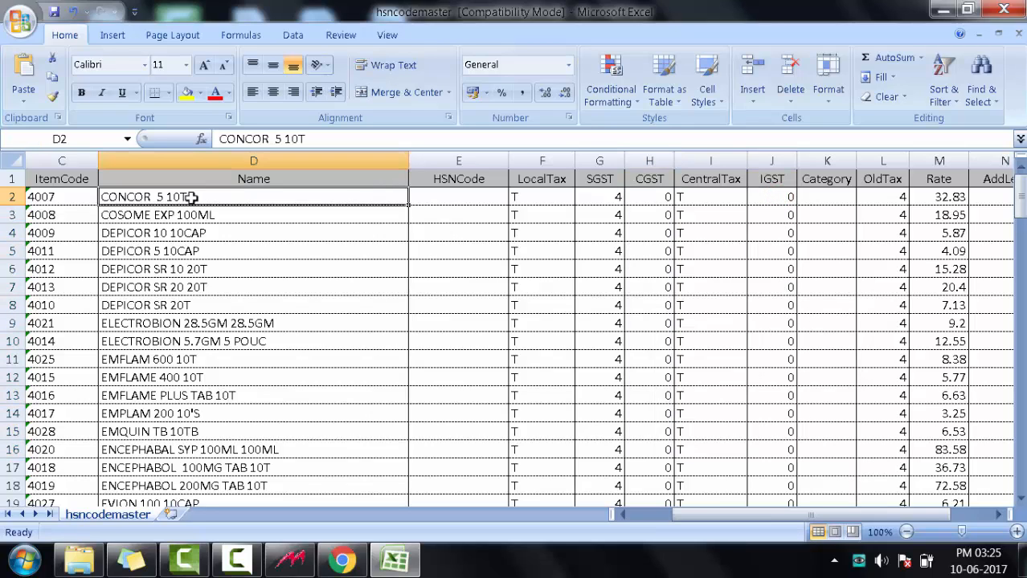
left_click(602, 199)
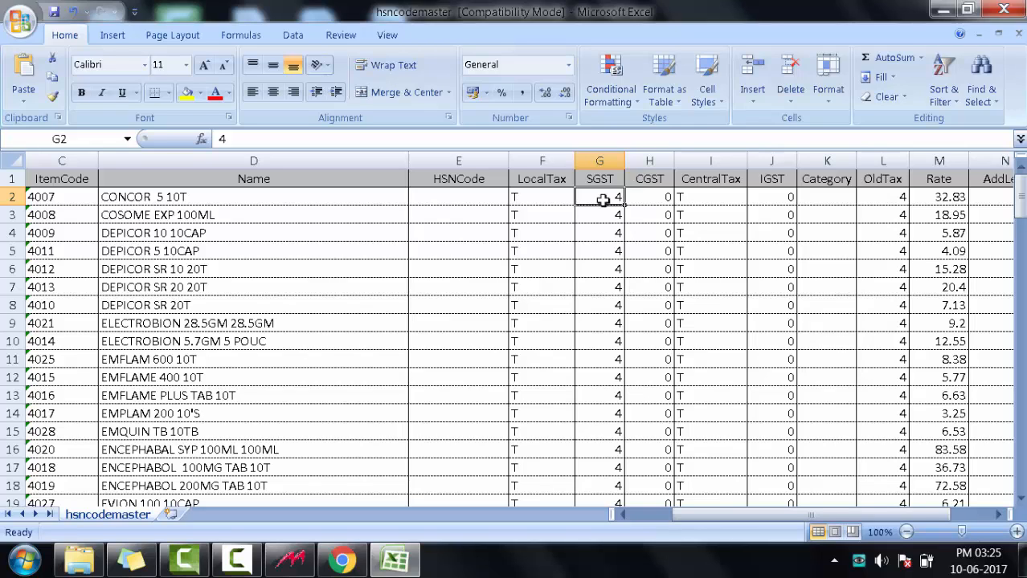
type("6")
key("Tab")
type("6")
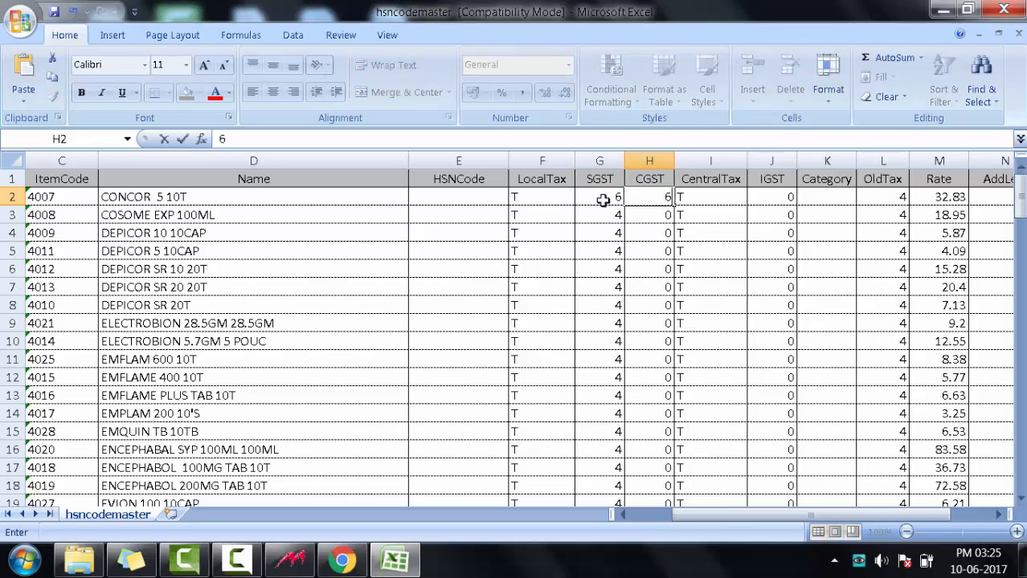
key("Tab")
key("Tab")
type("12")
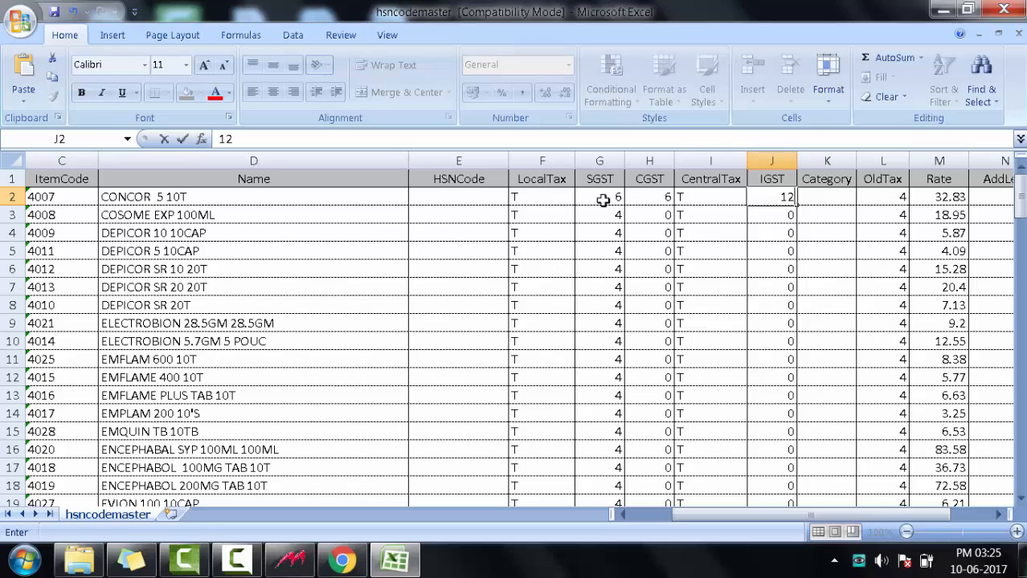
Set the HSNCode of the item CONCOR 5 10T to 980410
left_click(474, 205)
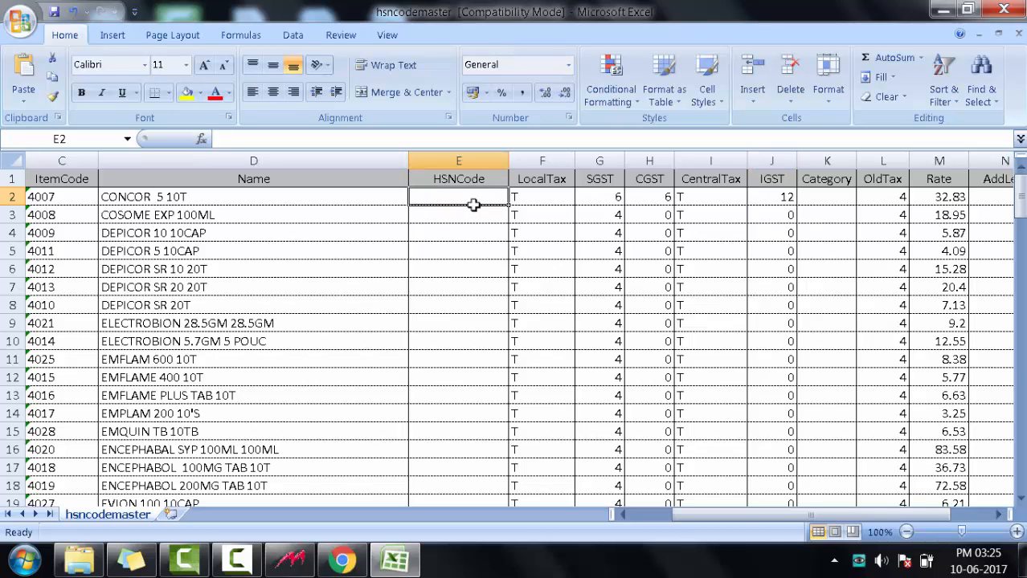
left_click(259, 199)
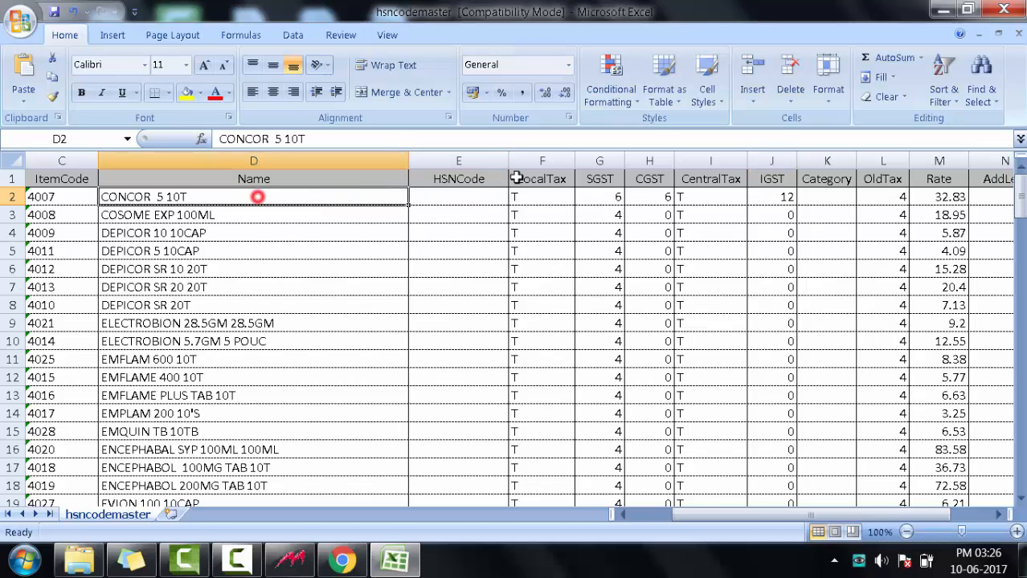
left_click(454, 204)
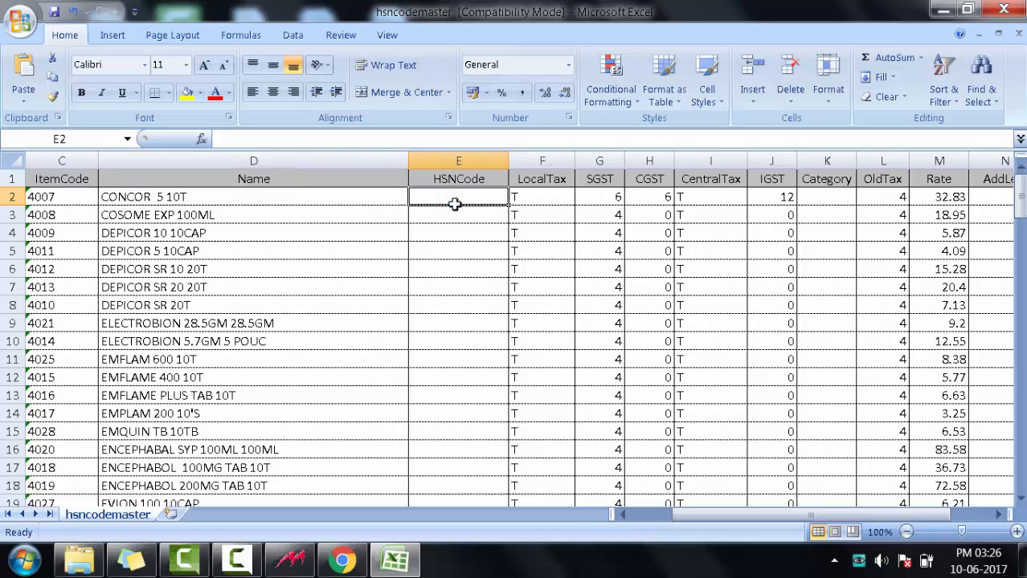
type("98")
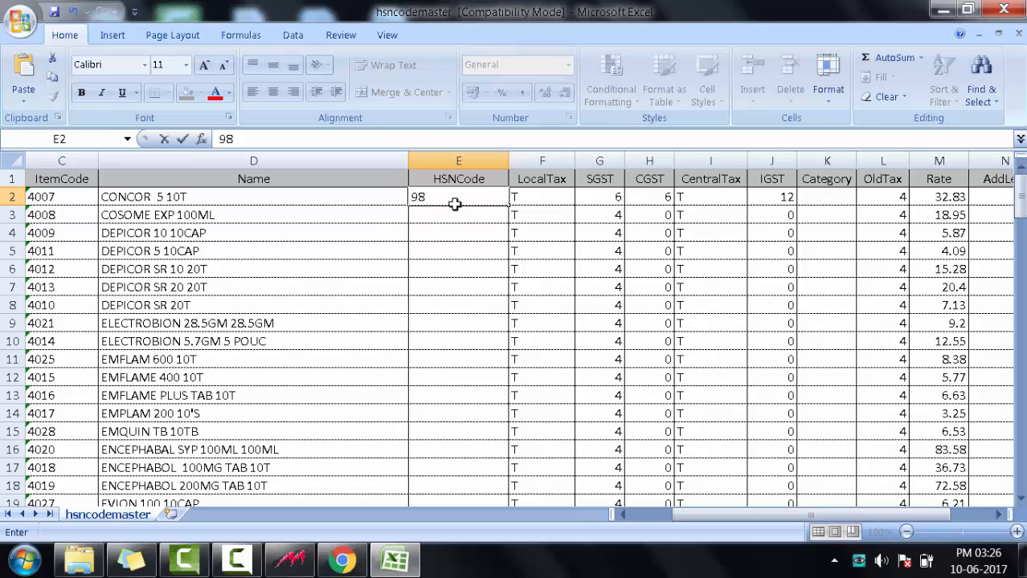
type("0410")
left_click(883, 196)
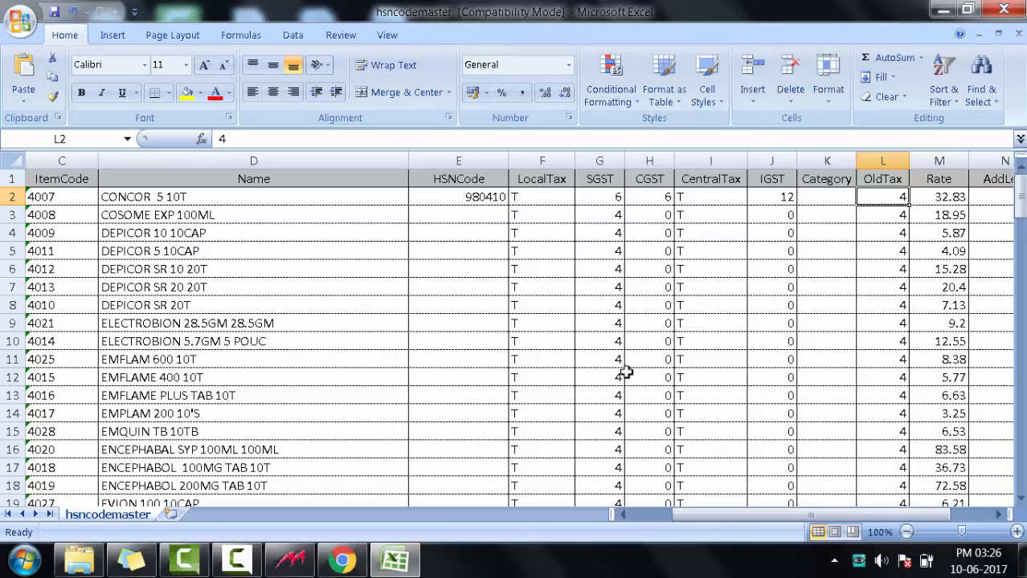
left_click_drag(529, 251, 524, 233)
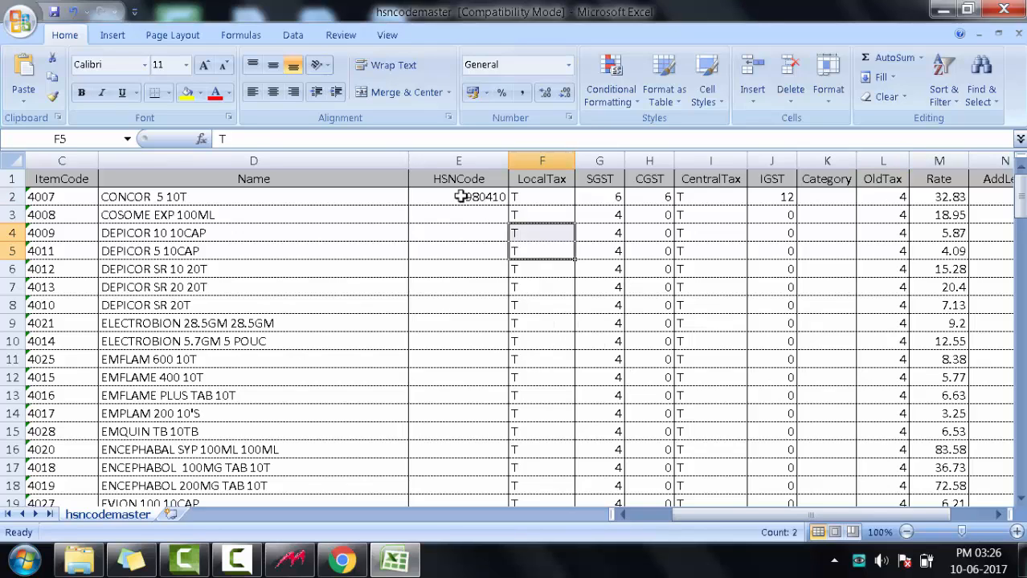
Turn on filtering for the header row by filtering the HSNCode heading by the selected cell's icon
left_click(460, 196)
right_click(457, 178)
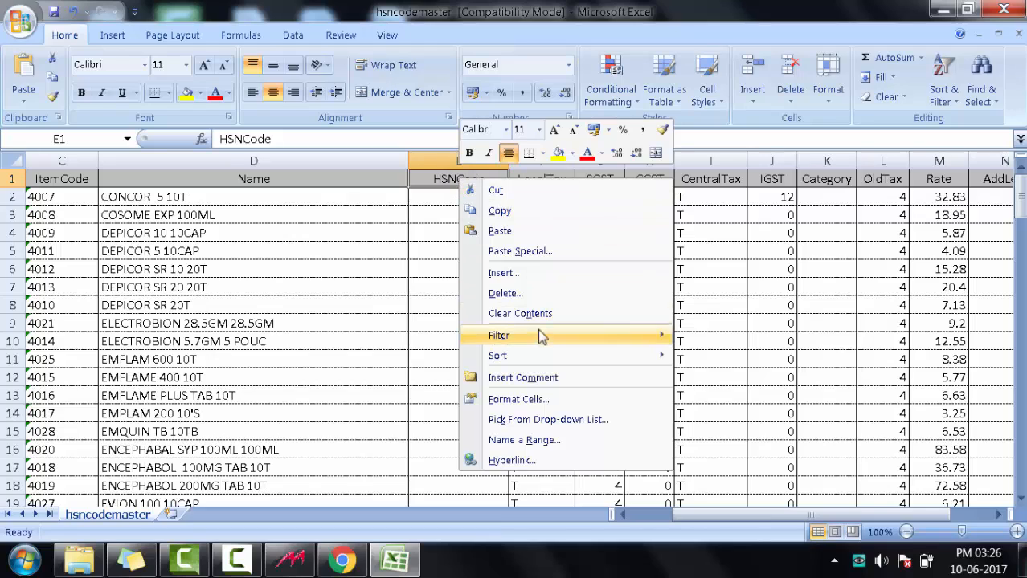
mouse_move(538, 335)
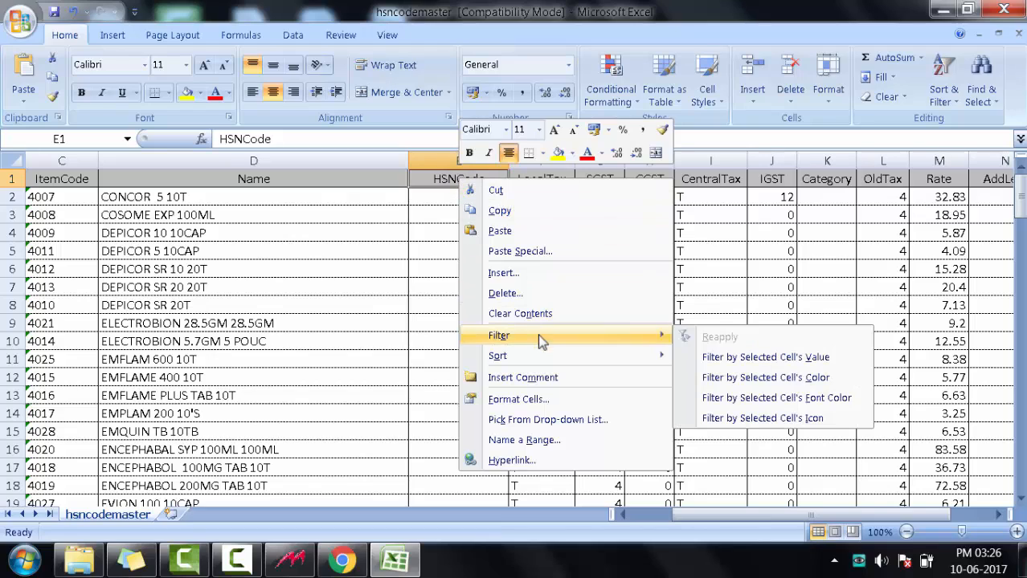
left_click(786, 419)
Filter the SGST column to show only items with the rate 4, excluding 5, 6 and 12.5
left_click(613, 197)
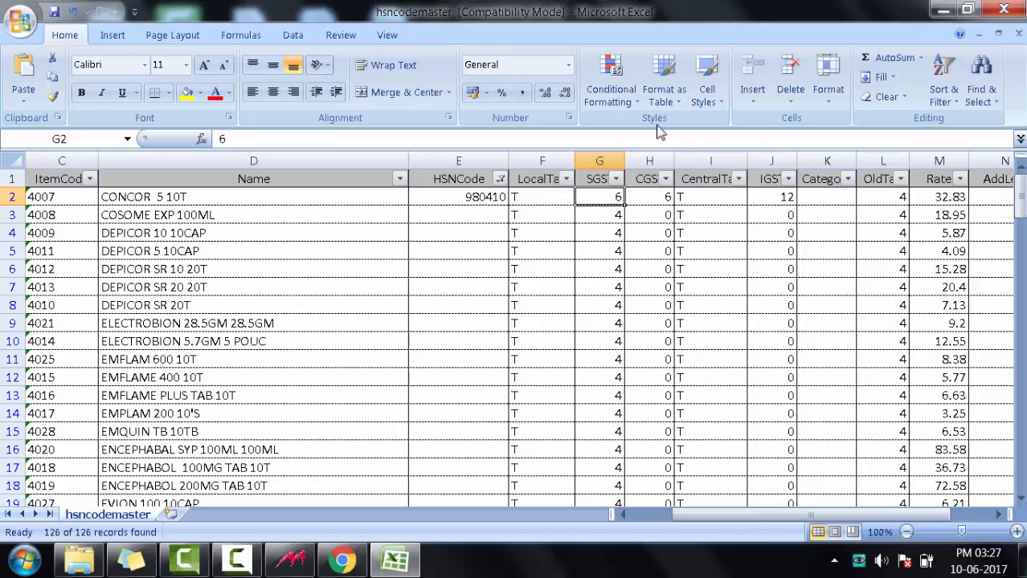
left_click(616, 181)
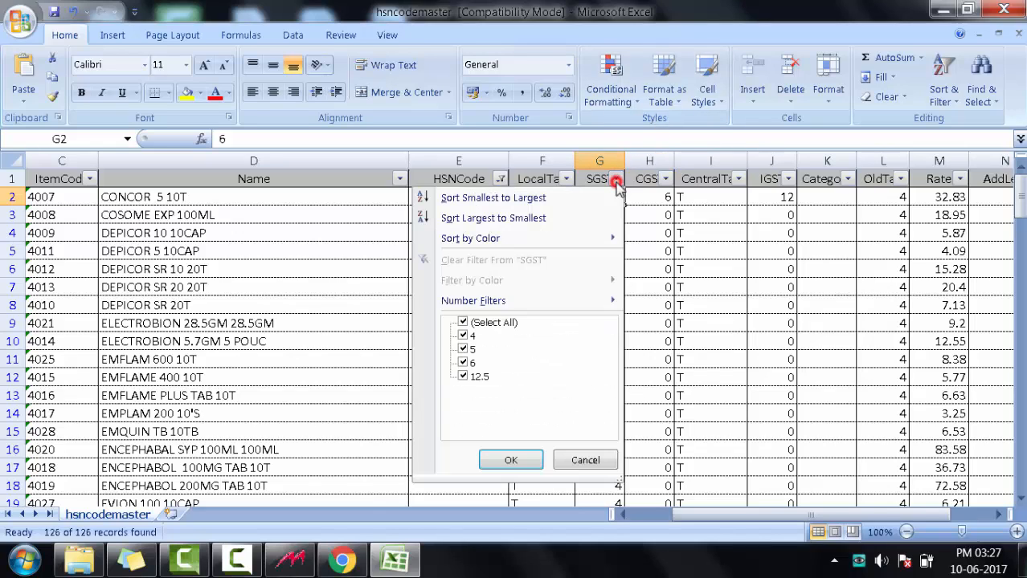
left_click(466, 350)
left_click(468, 363)
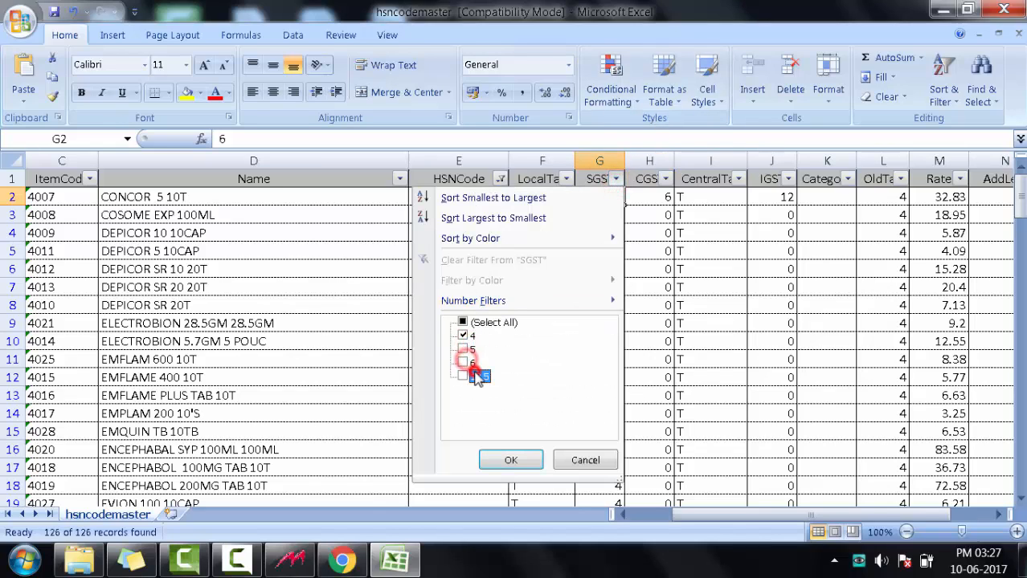
left_click(478, 377)
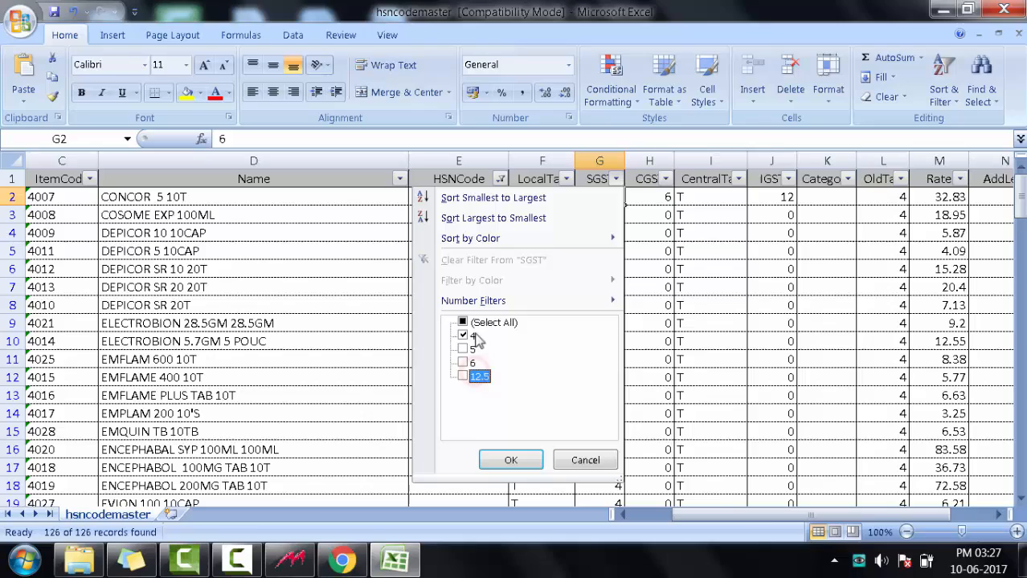
left_click(523, 461)
Set SGST to 6 for all the filtered items down to row 127 and fill the same value across CGST
left_click_drag(605, 216, 617, 468)
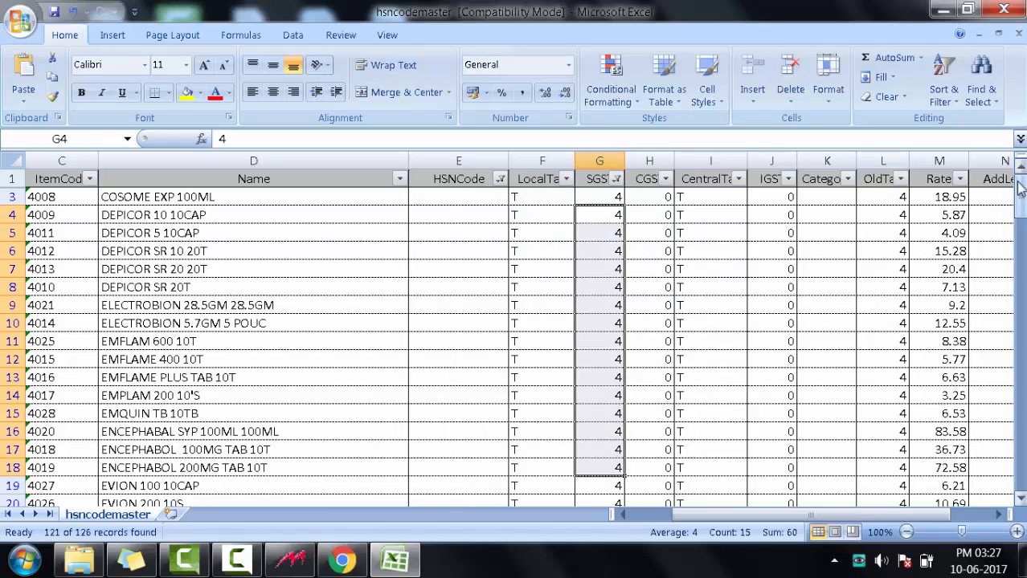
mouse_move(1020, 197)
left_mouse_down()
mouse_move(1019, 321)
mouse_move(1018, 176)
left_mouse_up()
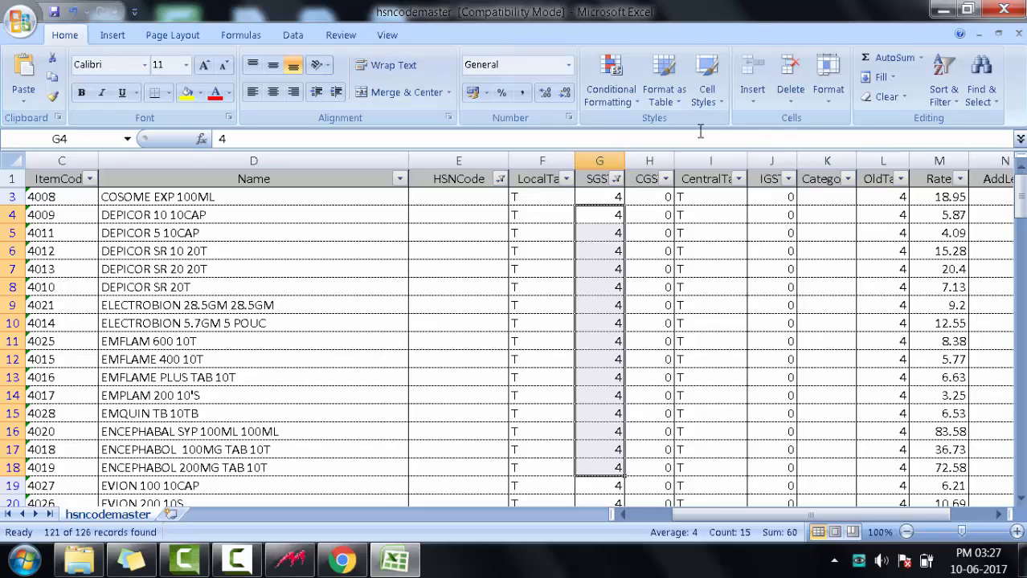
left_click(595, 217)
left_click(612, 199)
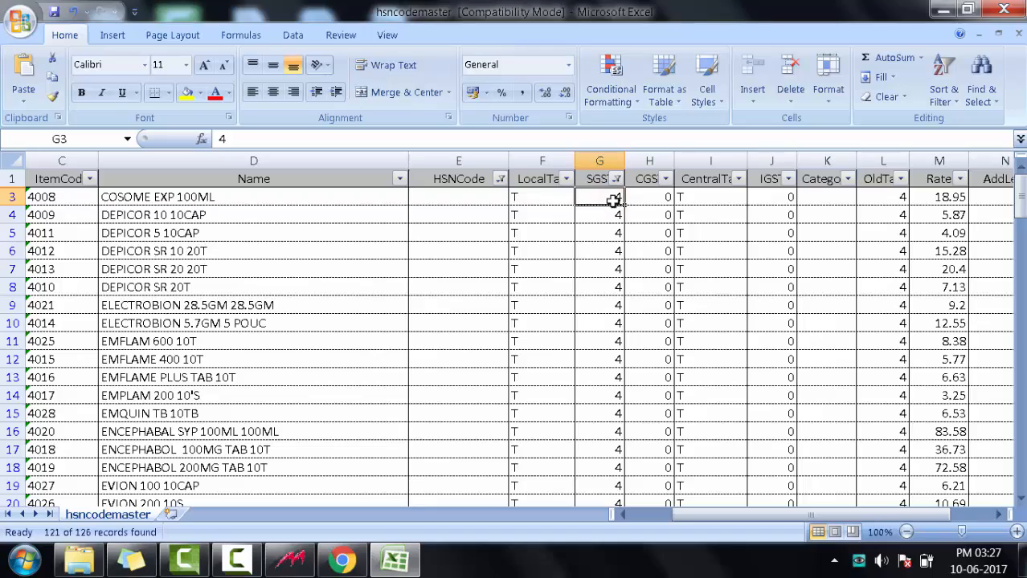
type("6")
key("Return")
left_click_drag(624, 206, 566, 477)
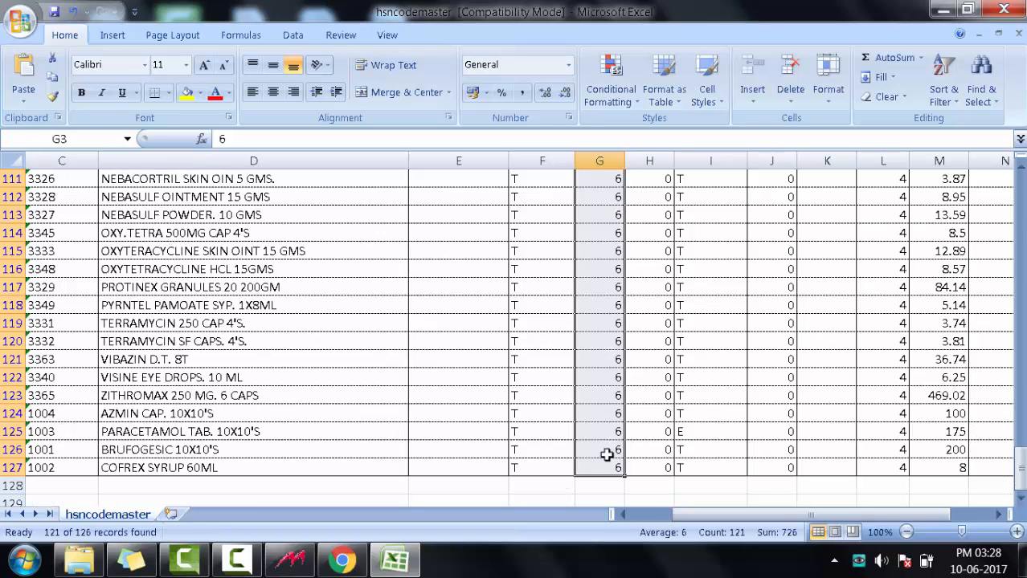
left_click_drag(621, 474, 663, 470)
Set IGST to 12 for COSOME EXP 100ML and fill it down through all the filtered items
scroll(779, 457, "up", 10)
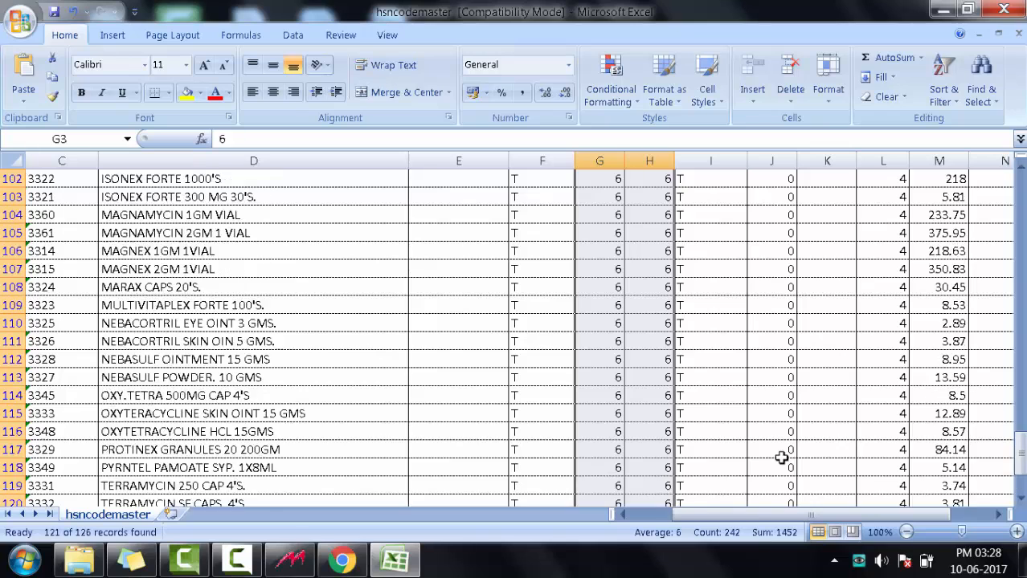
scroll(781, 458, "up", 20)
left_click(781, 196)
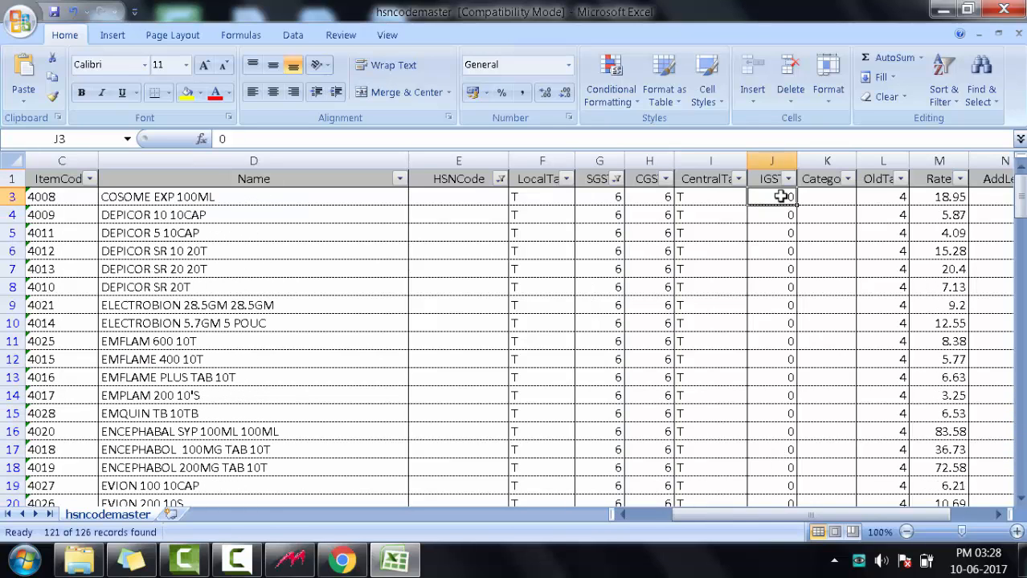
type("12")
key("ctrl+Return")
left_click_drag(797, 206, 782, 524)
Clear the filter from SGST, check the updated rates across all items and save the hsncodemaster workbook
left_click(615, 179)
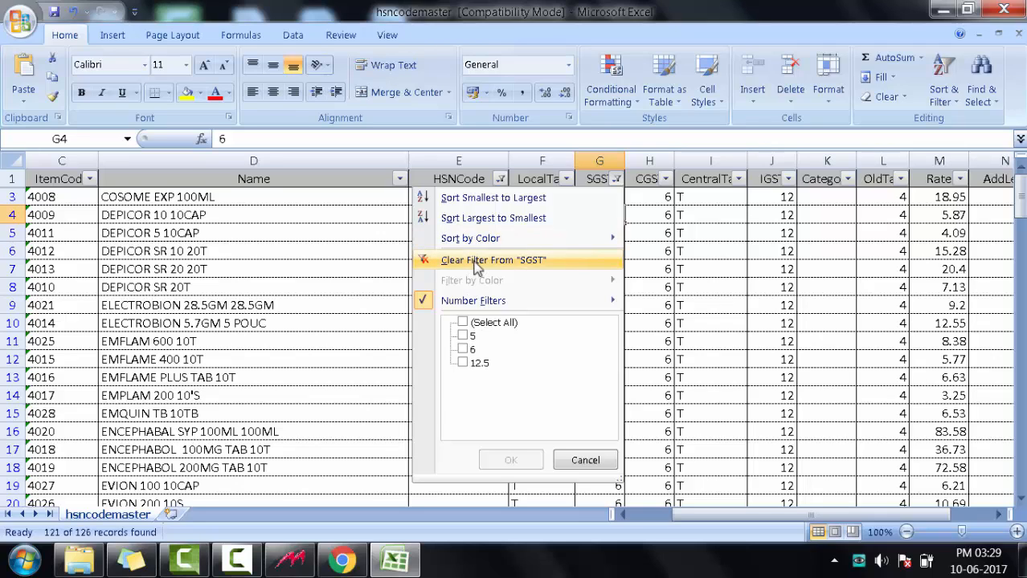
left_click(534, 262)
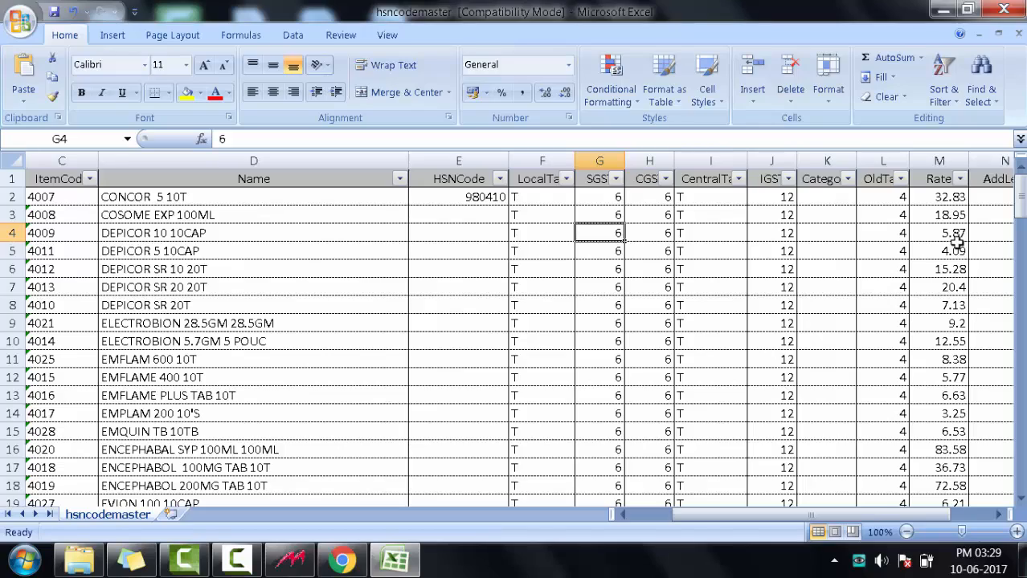
scroll(973, 250, "down", 18)
scroll(975, 276, "down", 5)
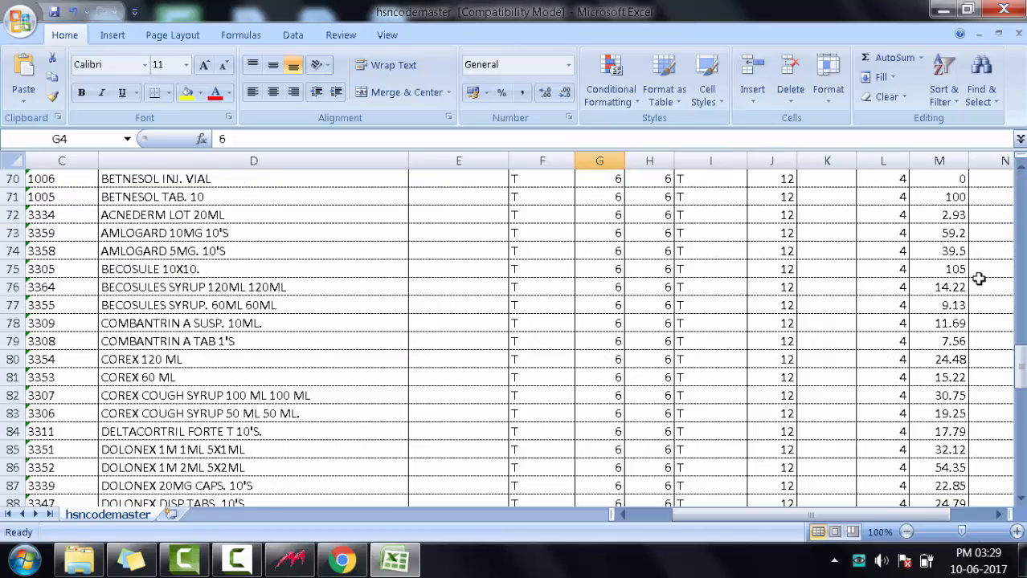
scroll(975, 276, "up", 13)
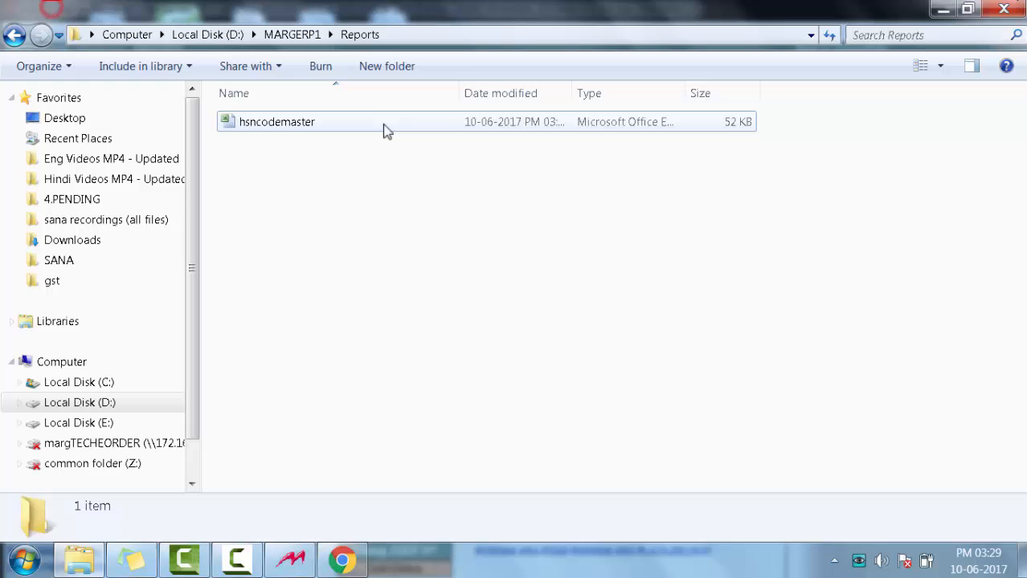
Switch to MARG ERP 9+ and open the Party GST No./State Updation list
left_click(383, 124)
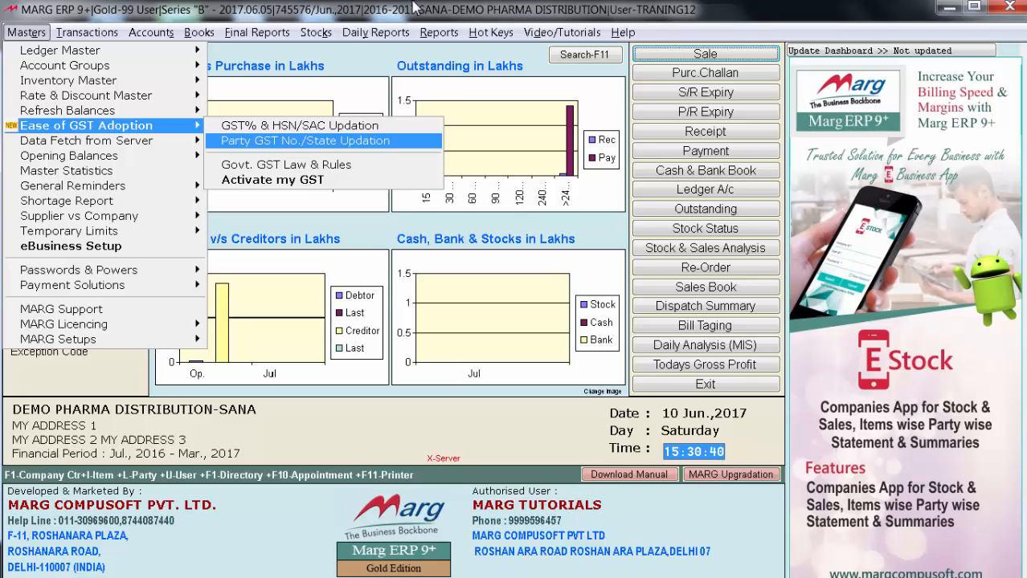
key("Return")
key("Down")
key("Down")
key("Down")
key("Down")
key("Down")
key("Down")
key("Down")
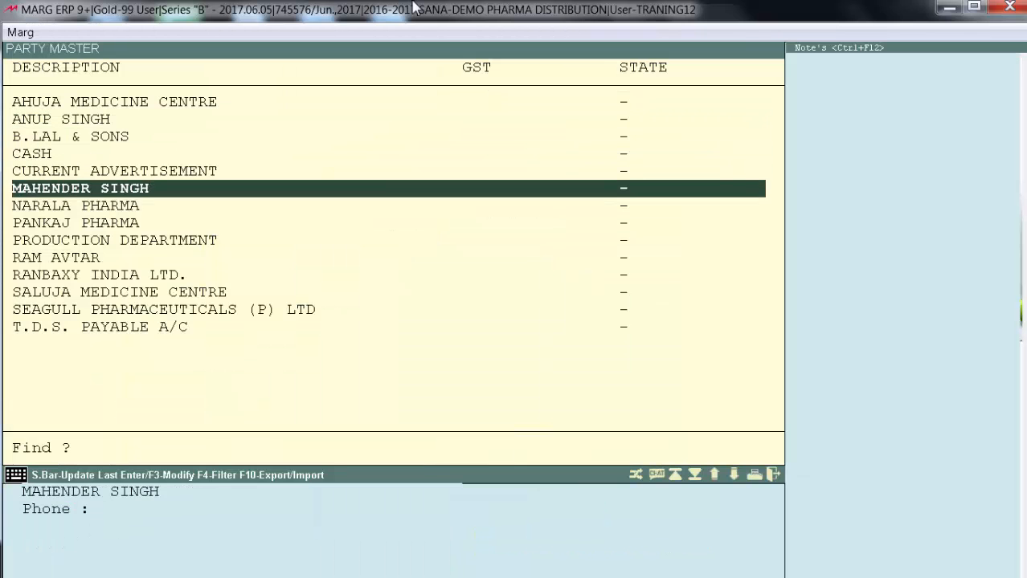
For AHUJA MEDICINE CENTRE, enter the party's GST number and accept 07-DELHI as the state
key("Up")
key("Up")
key("Up")
key("Up")
key("Up")
key("Up")
key("Up")
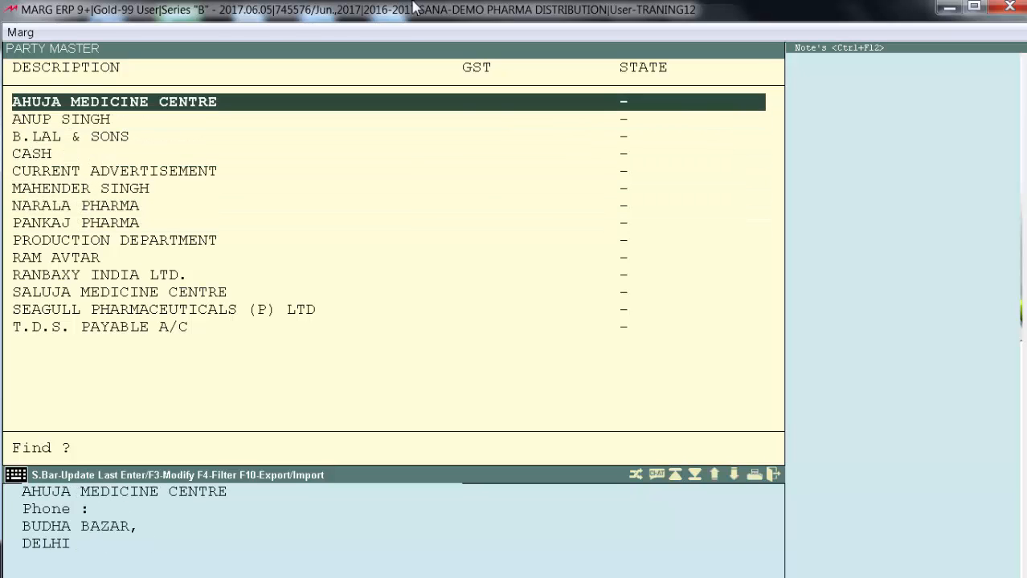
key("Return")
type("0")
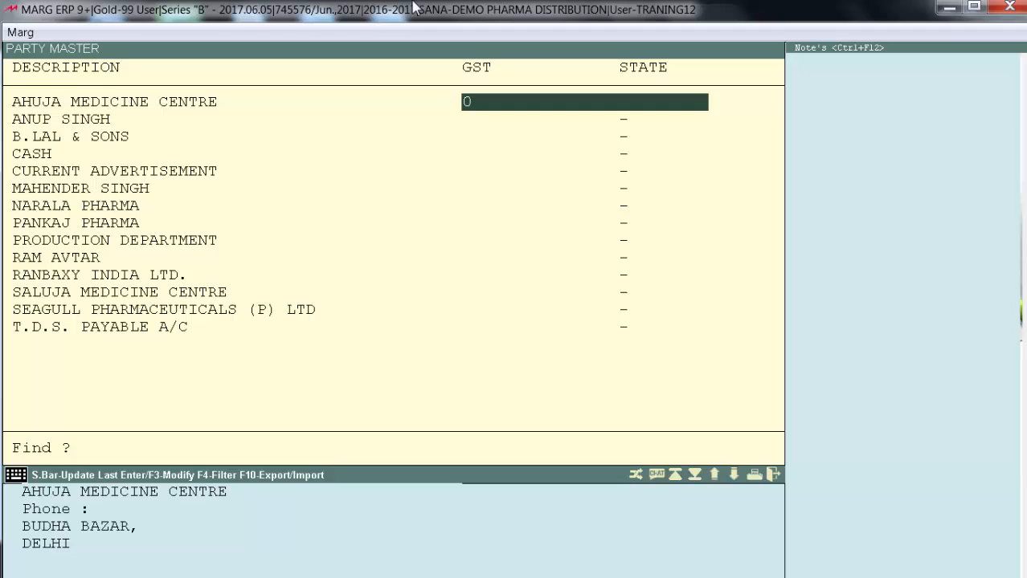
type("75654")
key("Return")
key("Return")
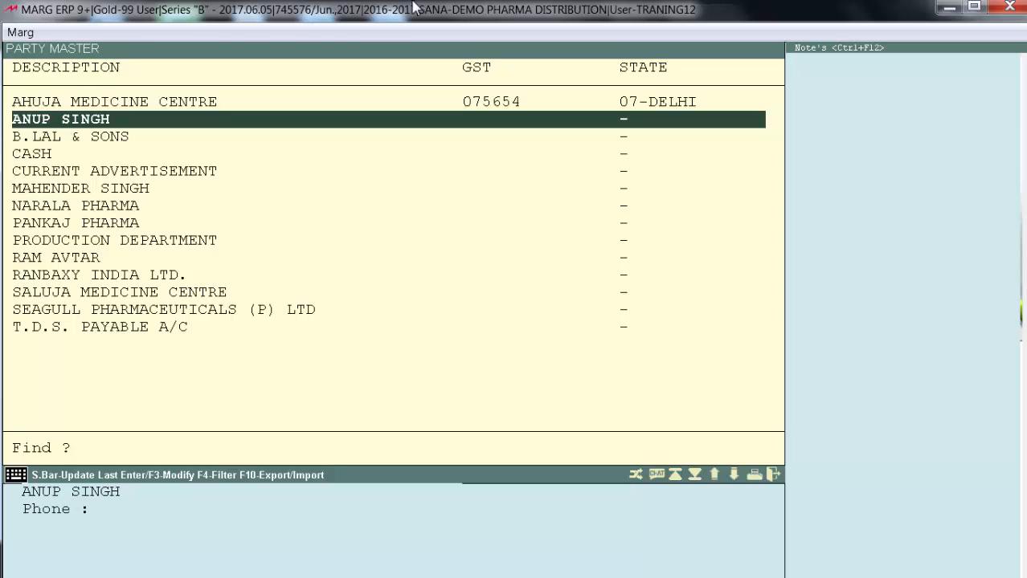
Export the party GST list to D:\MARGERP1\reports\PARTYGSTMASTER.XLS
key("F10")
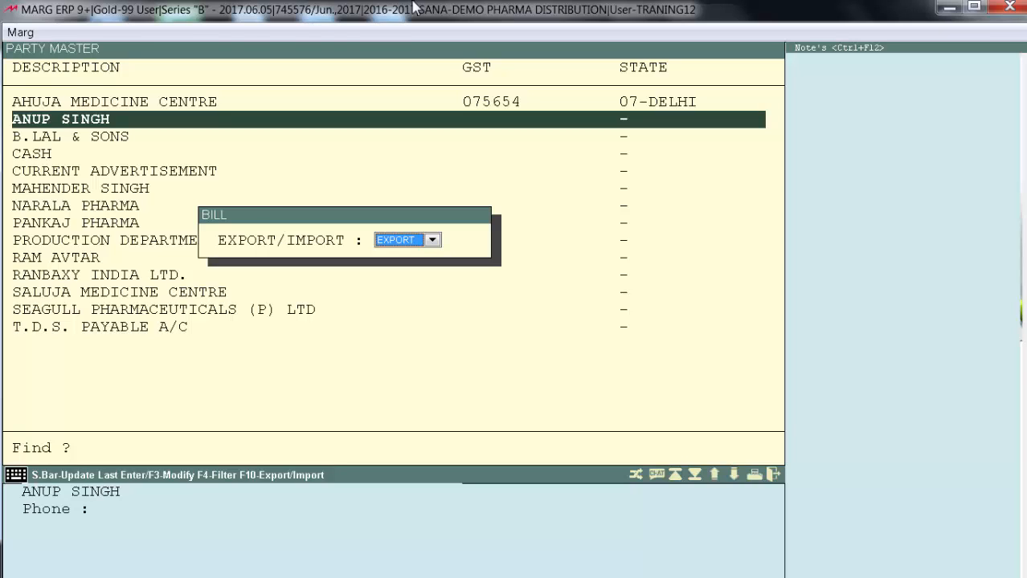
key("Return")
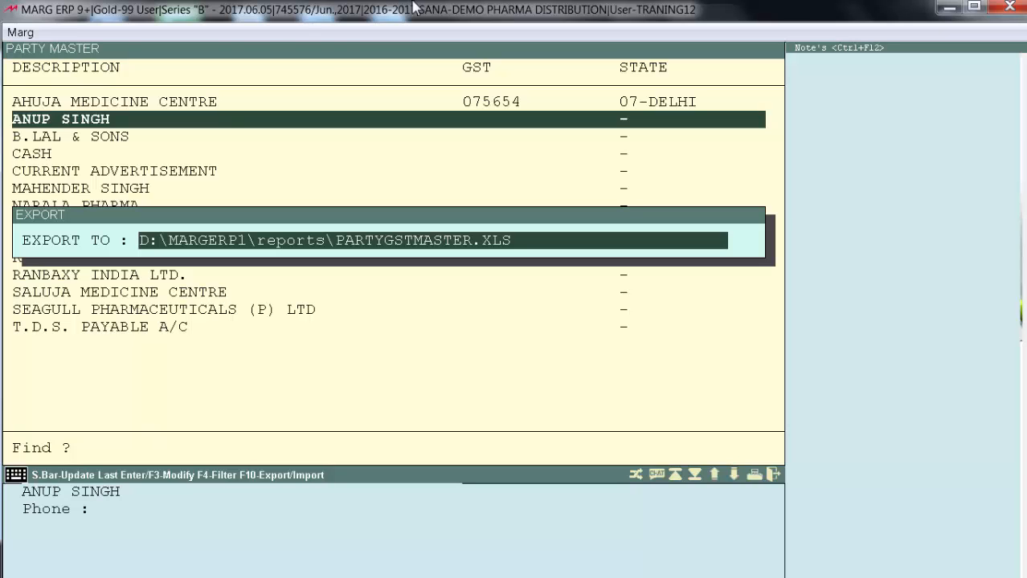
key("Return")
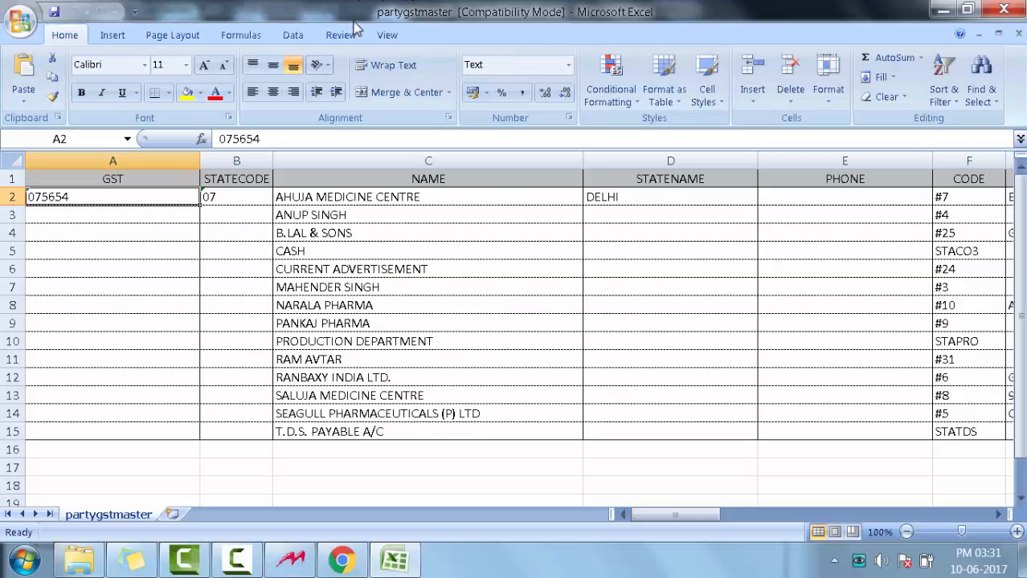
Examine the GST, NAME and STATECODE columns of the exported partygstmaster sheet in Excel
left_click(152, 198)
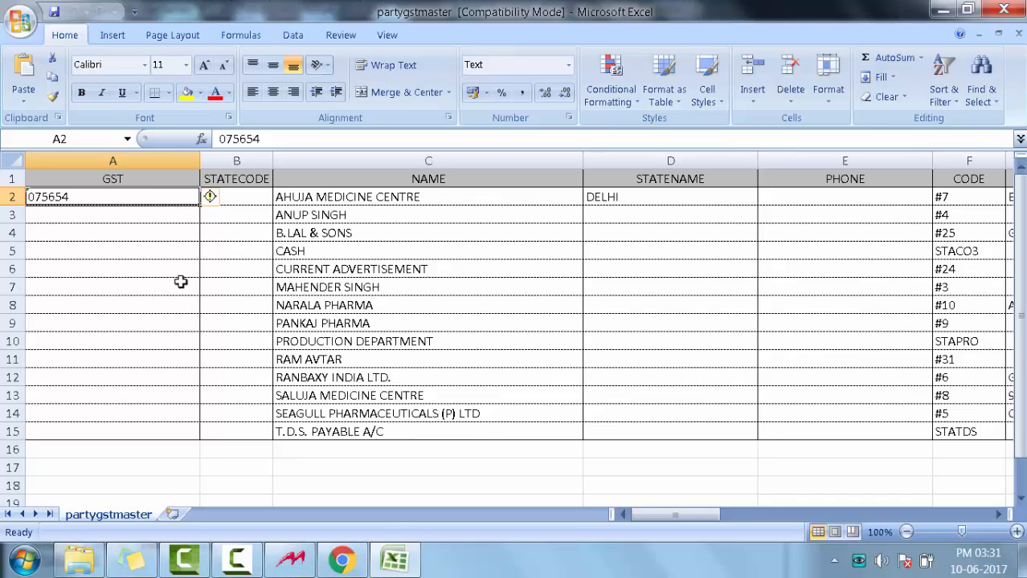
left_click_drag(386, 178, 389, 323)
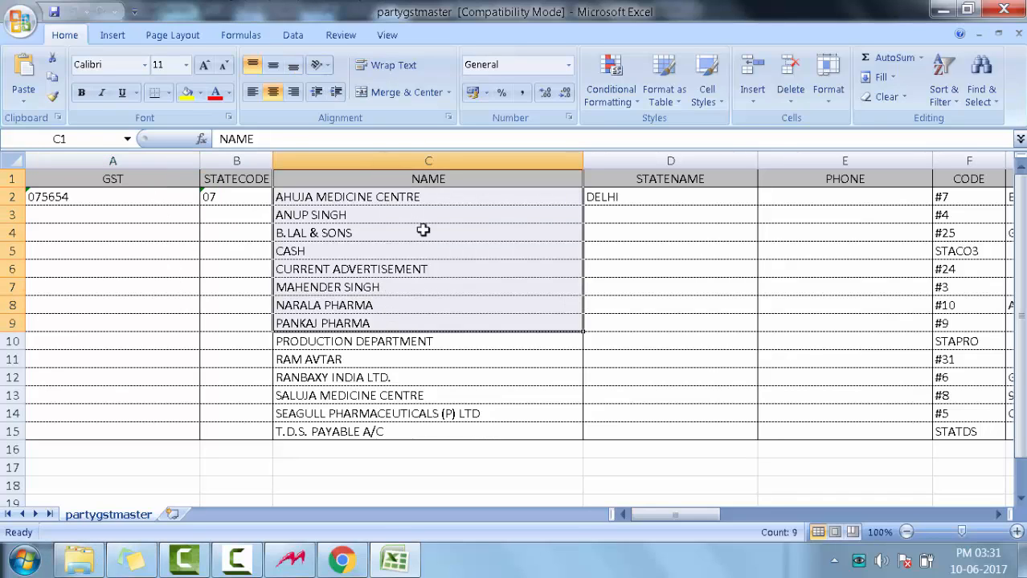
left_click(420, 225)
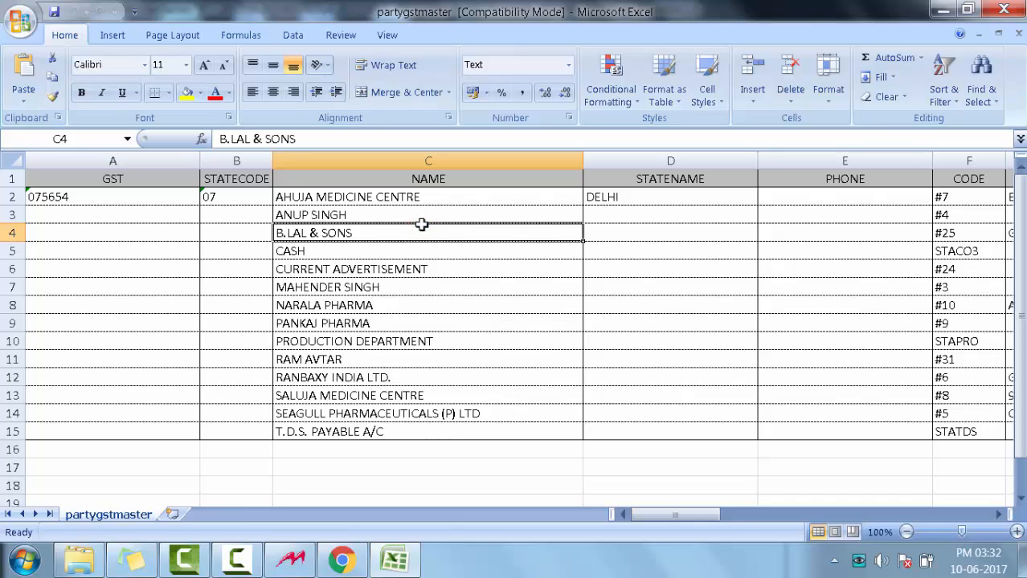
left_click_drag(235, 198, 255, 308)
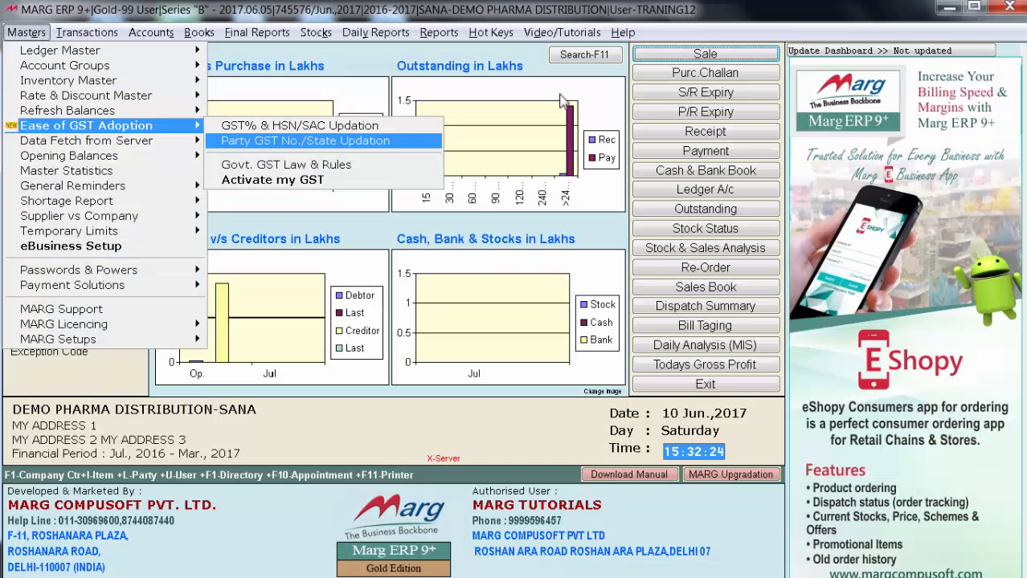
Start the Activate my GST process and confirm that the backup is taken and challans are converted
key("Down")
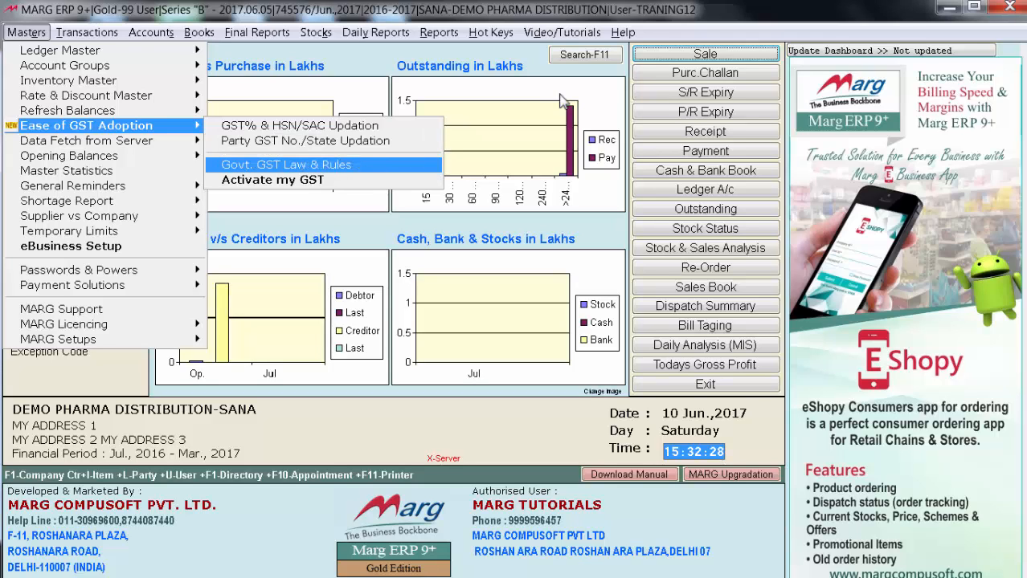
key("Down")
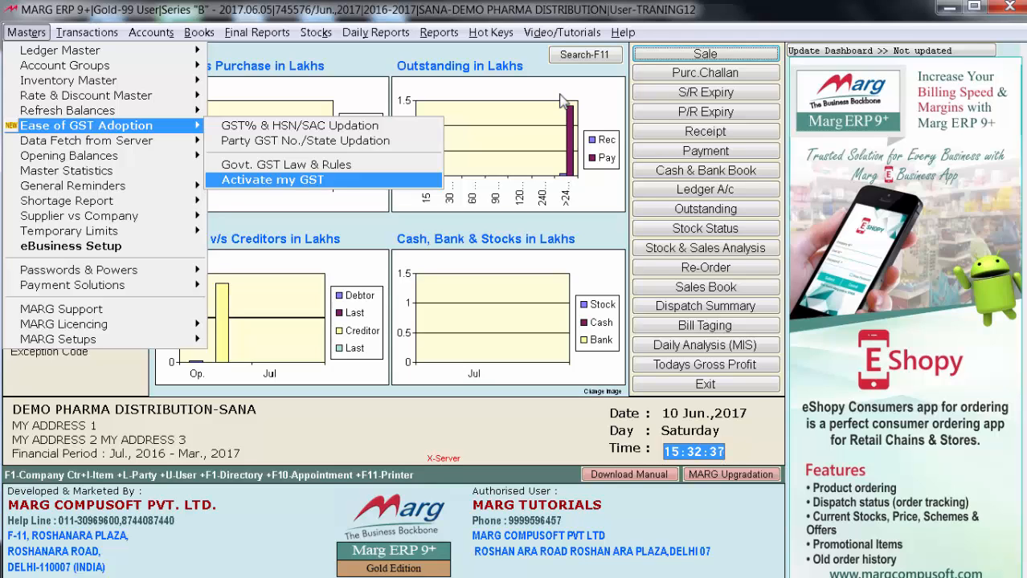
key("Return")
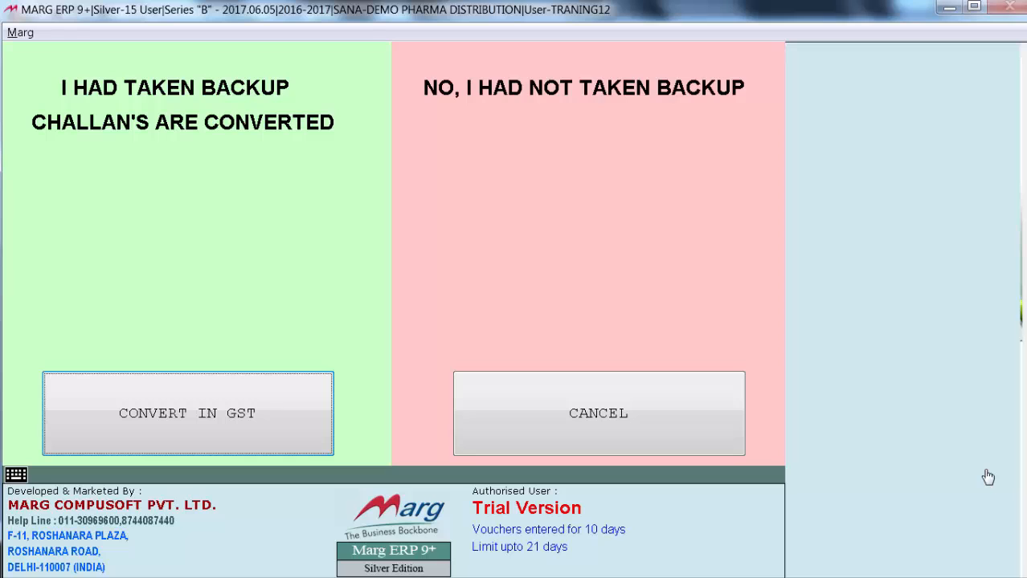
key("Return")
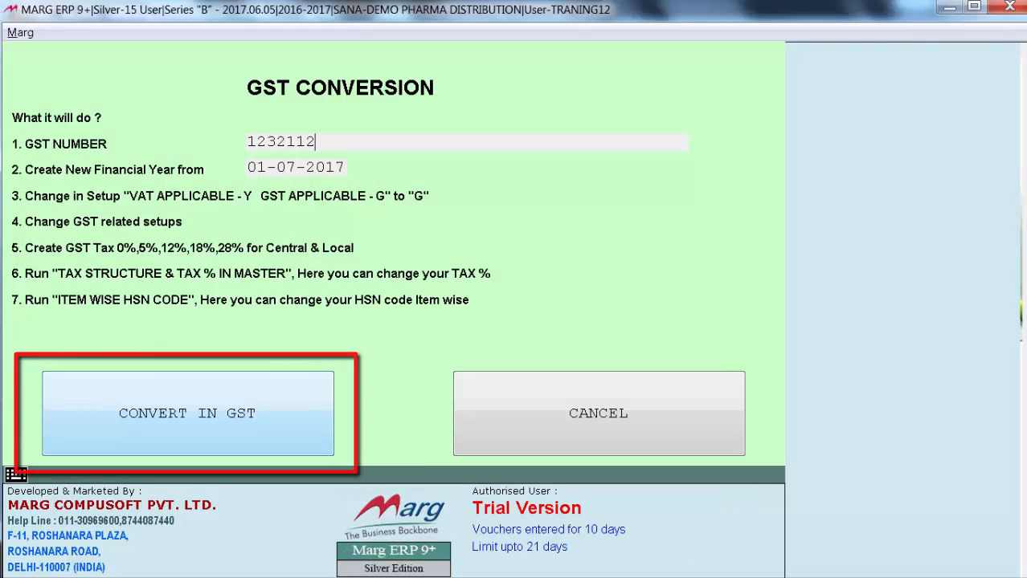
Run the GST conversion with a new financial year from 01-07-2017 and the default 0%, 5%, 12%, 18% and 28% sales and purchase tax types
left_click(188, 413)
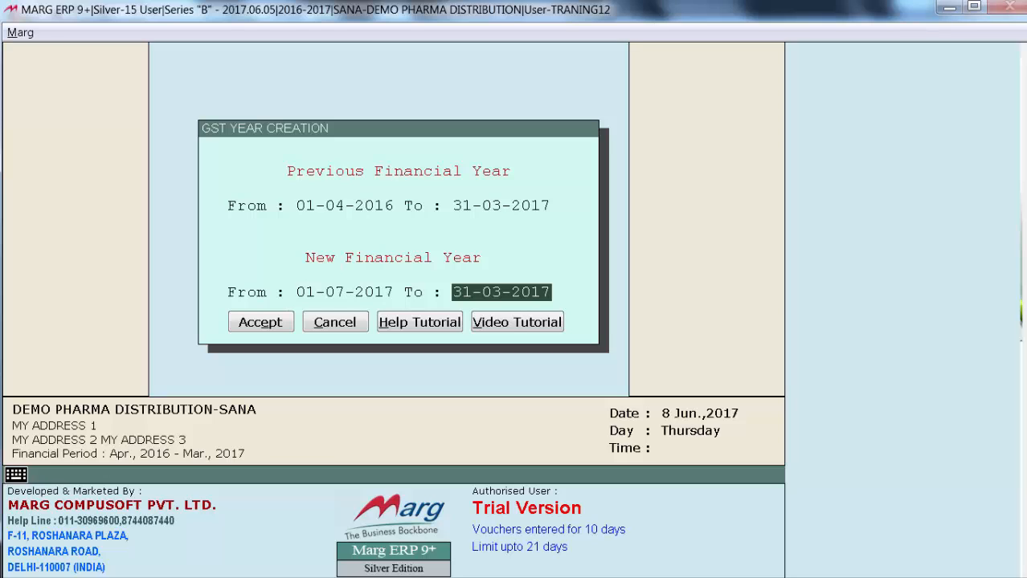
key("Return")
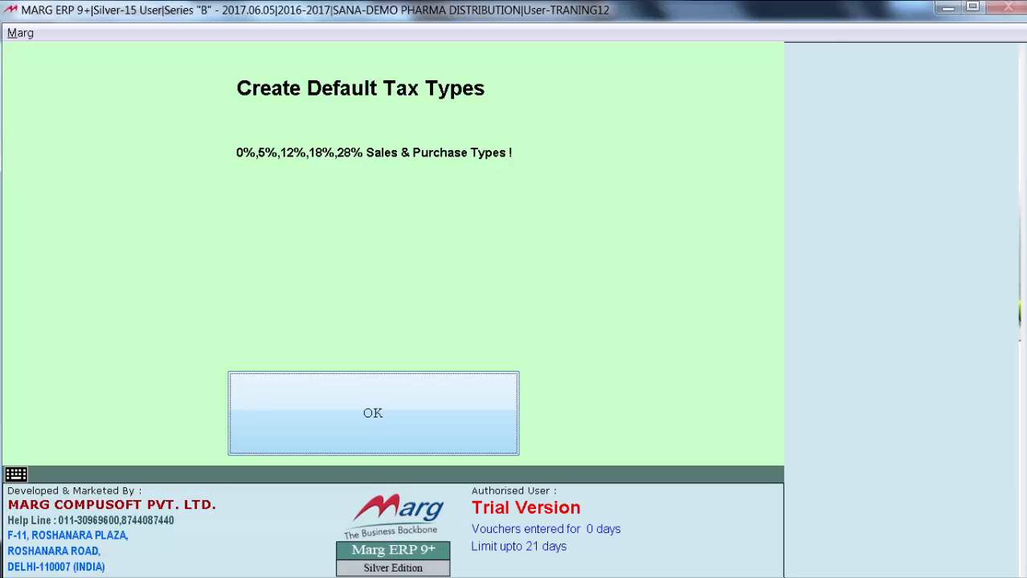
key("Return")
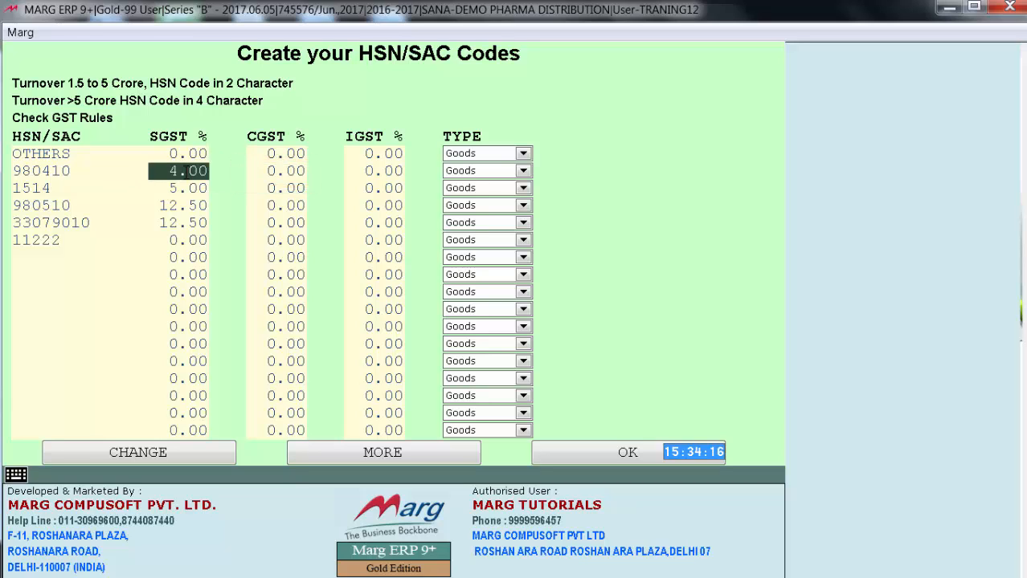
Set HSN code 980410 to 6% SGST, 6% CGST and 12% IGST, and pick 33079010 from the HSN/SAC list
type("6")
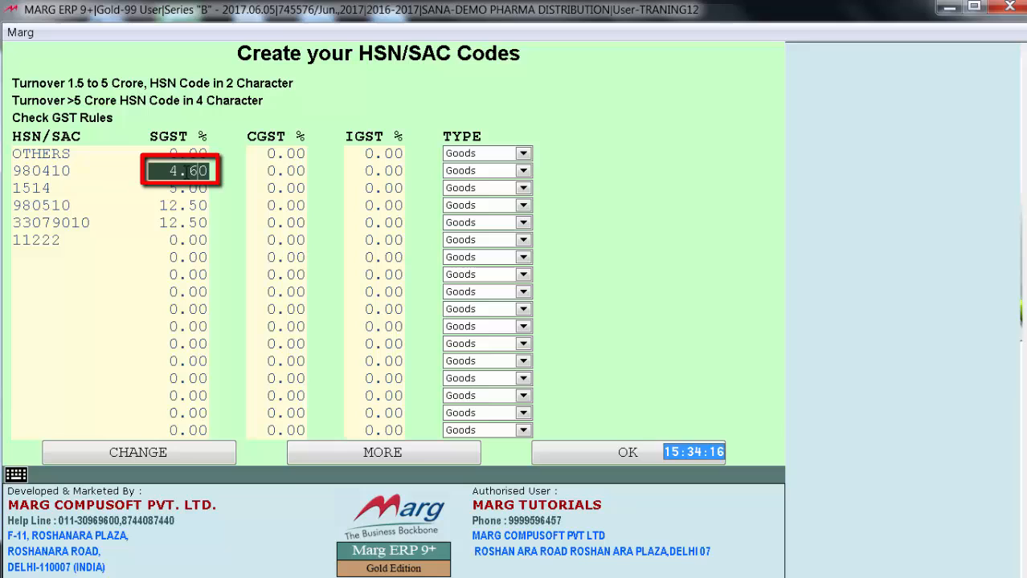
key("Return")
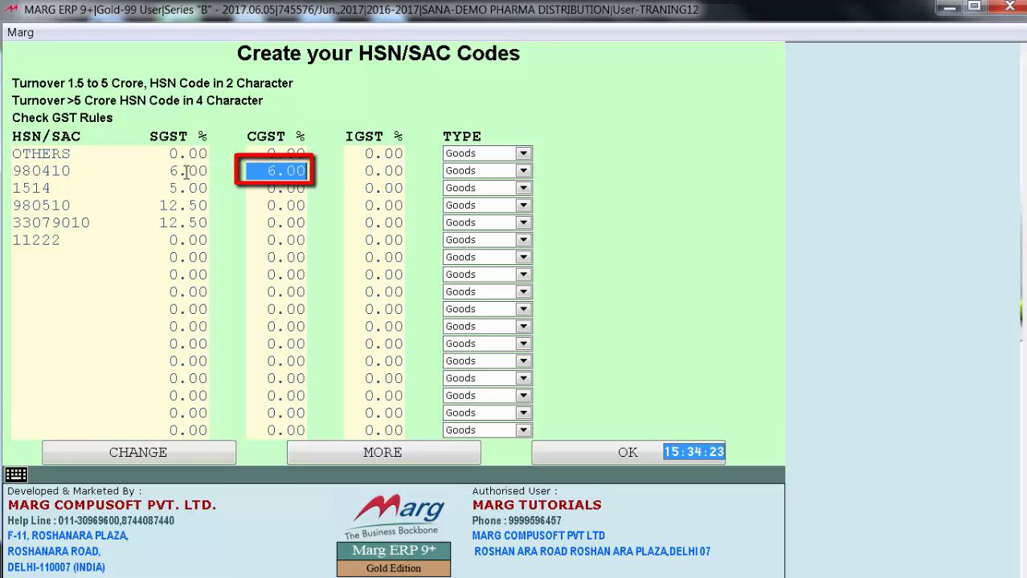
key("Return")
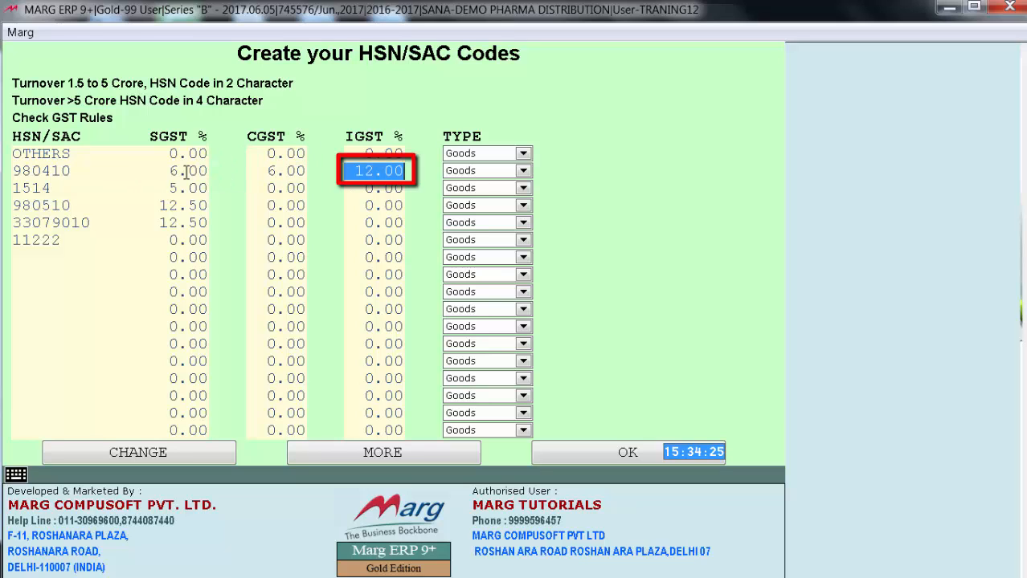
key("Return")
key("Return")
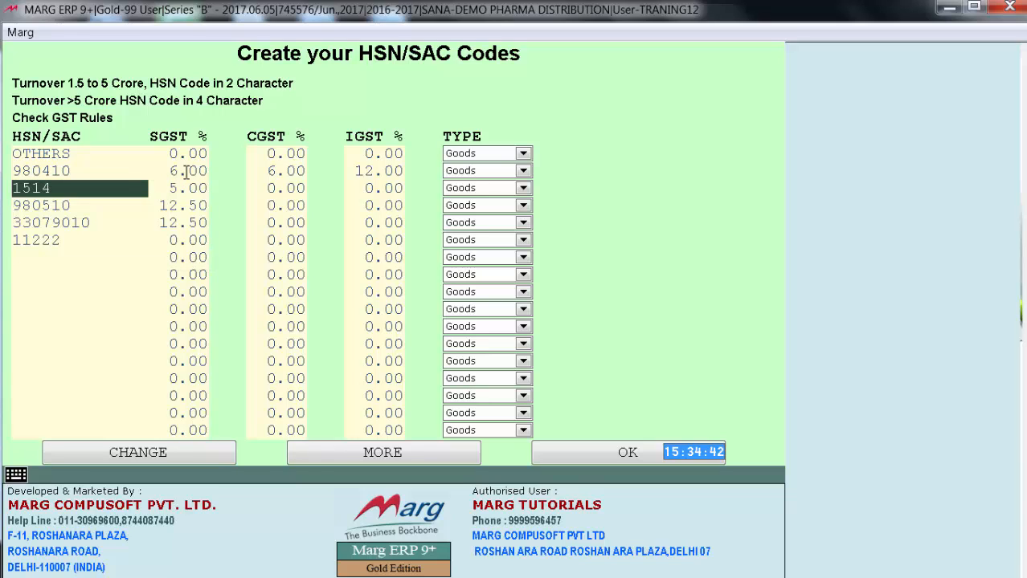
left_click(384, 453)
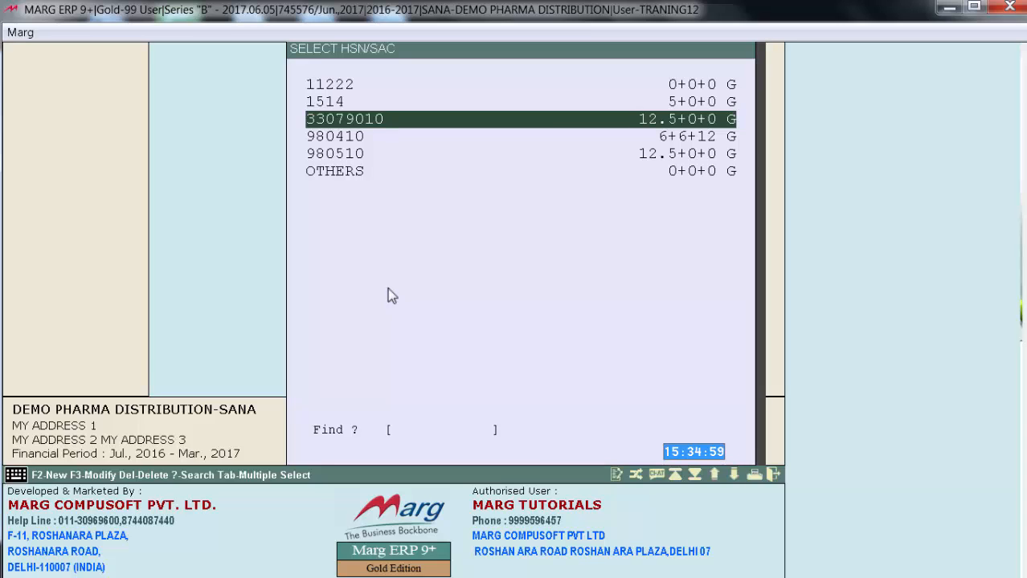
key("Return")
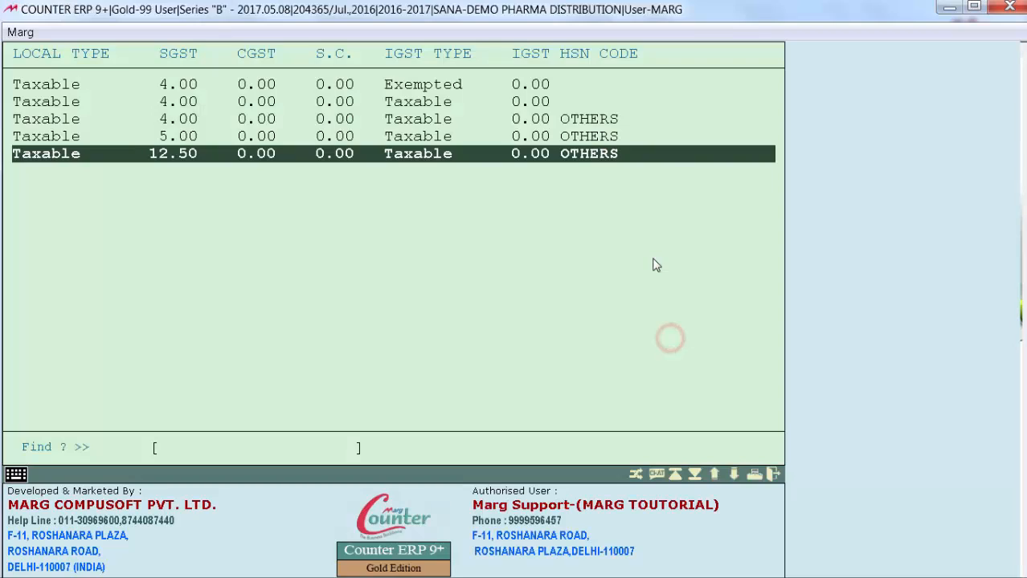
Examine the SGST, CGST, IGST and HSN code entries of the rows in the tax structure list
key("Up")
key("Up")
key("Up")
key("Up")
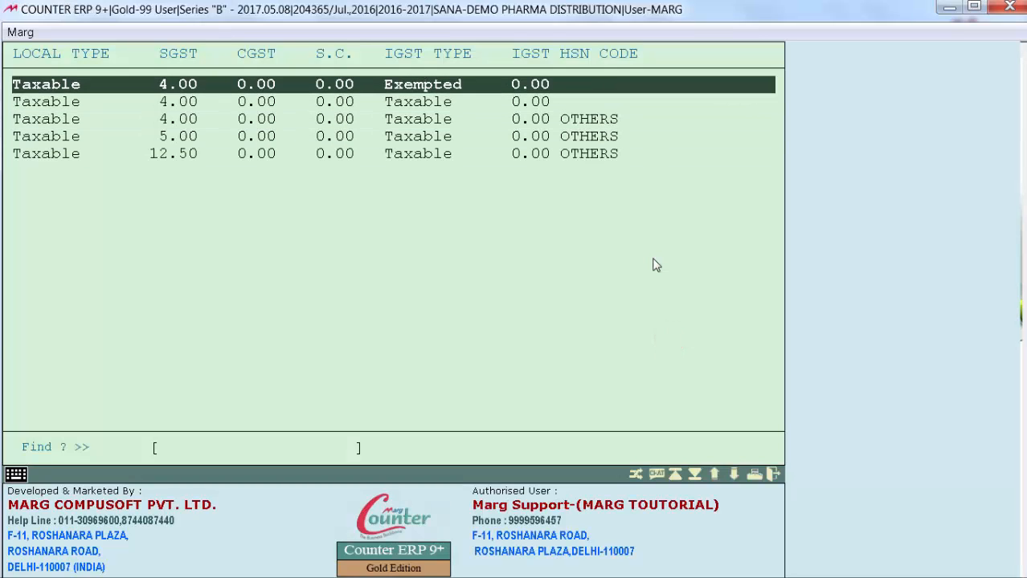
key("Down")
key("Down")
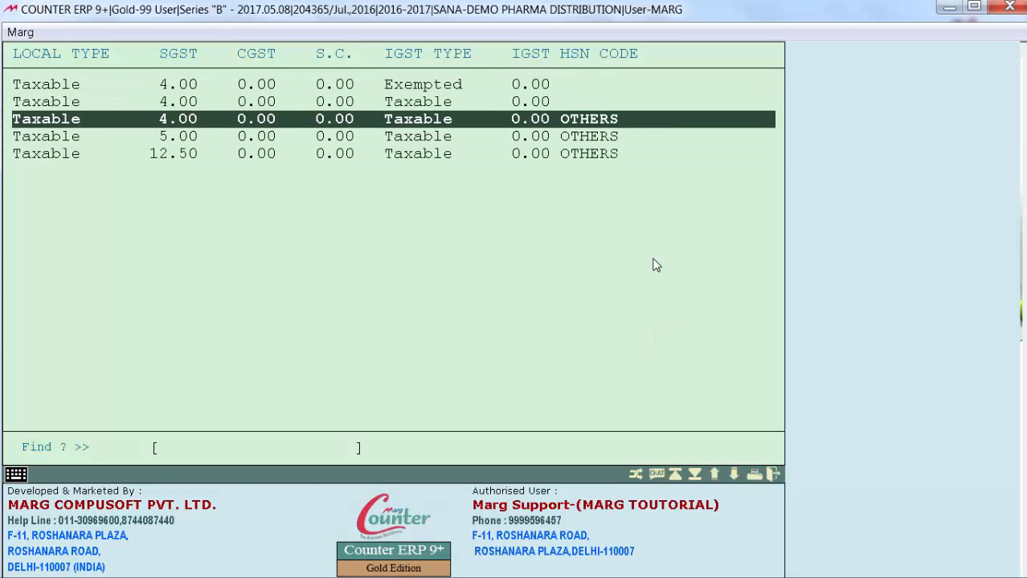
key("Up")
key("Up")
key("Down")
key("Down")
key("Down")
key("Down")
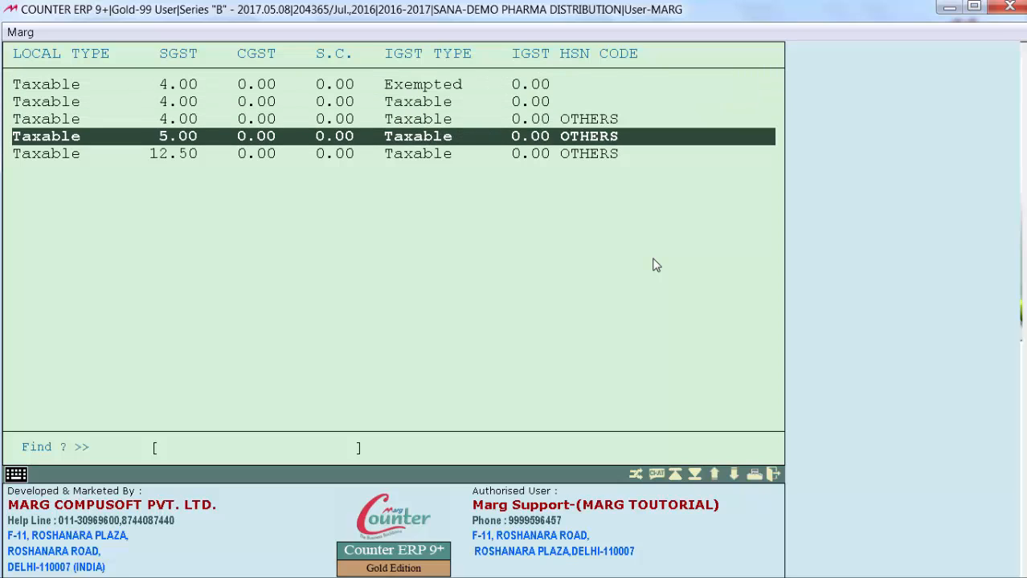
key("Up")
key("Up")
key("Up")
key("Up")
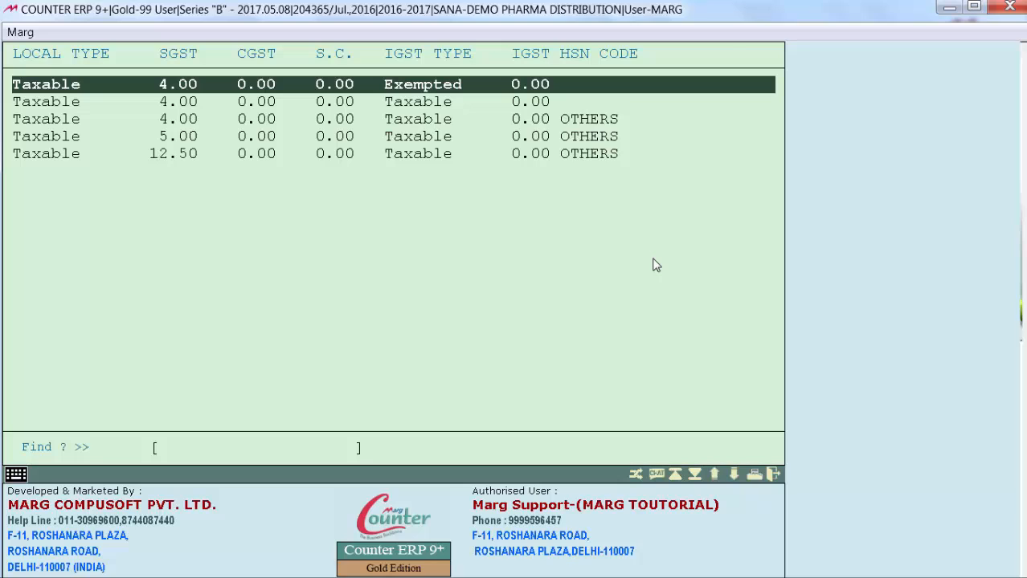
In the 4% row with exempted IGST, set SGST and CGST to 6.00, IGST type to Taxable and IGST to 12.00
key("F2")
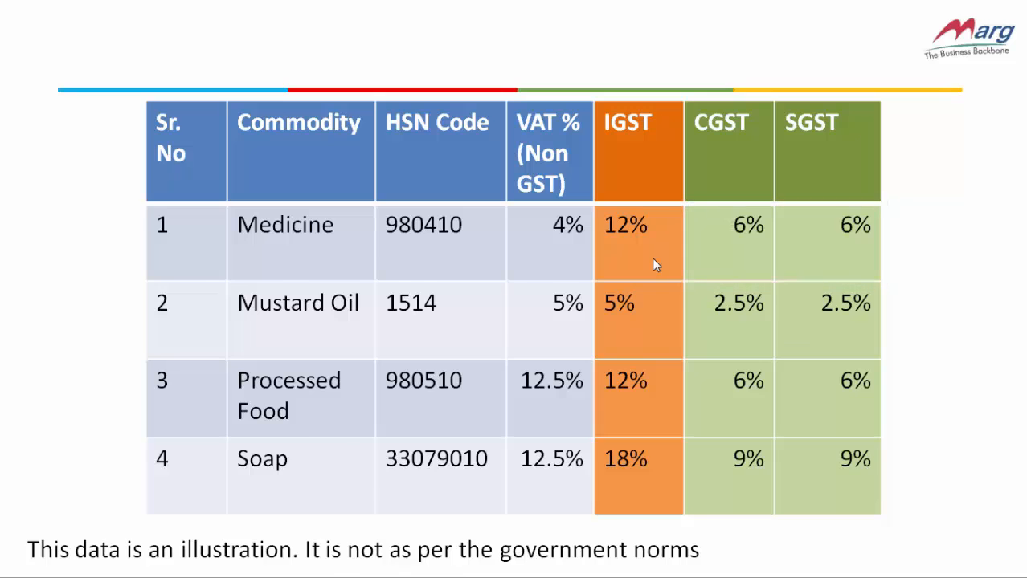
key("alt+Tab")
key("Return")
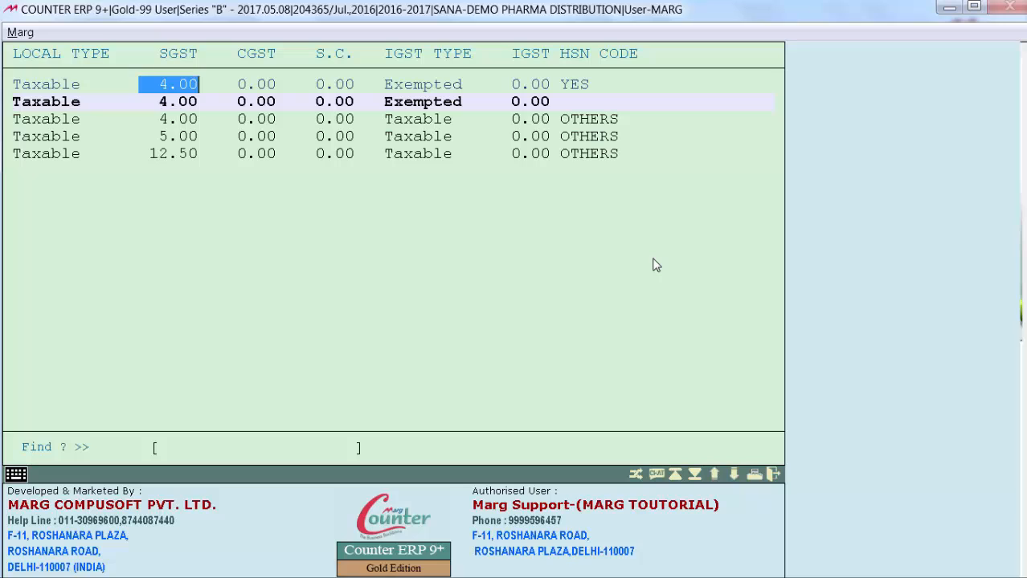
type("6  .")
key("Return")
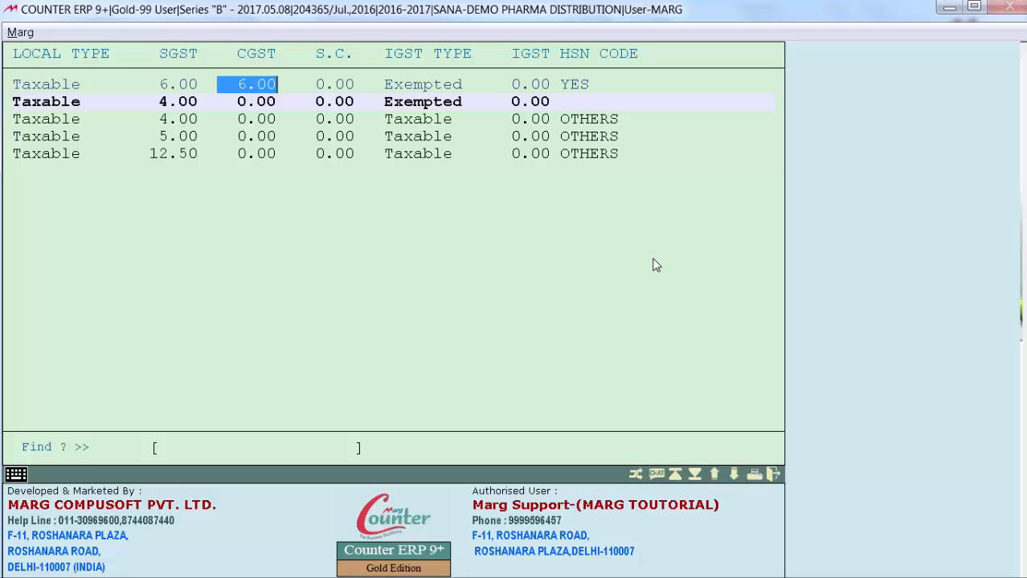
key("Return")
key("Return")
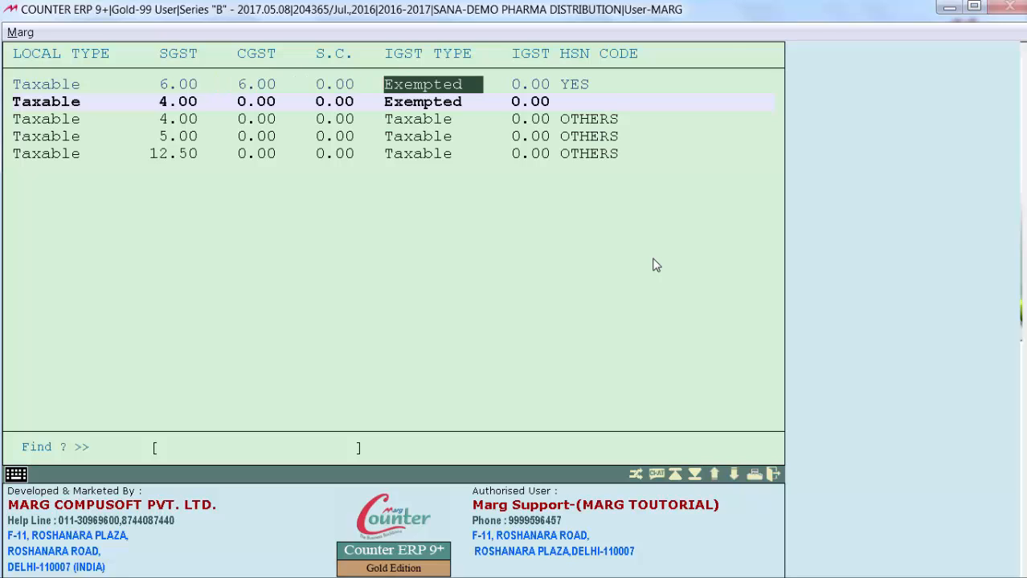
key("t")
key("Return")
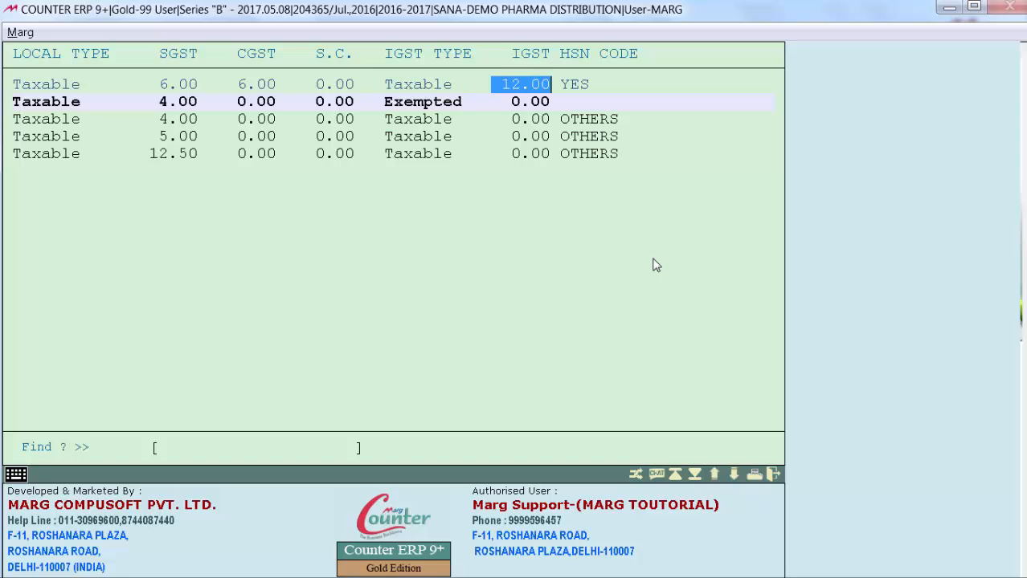
key("Return")
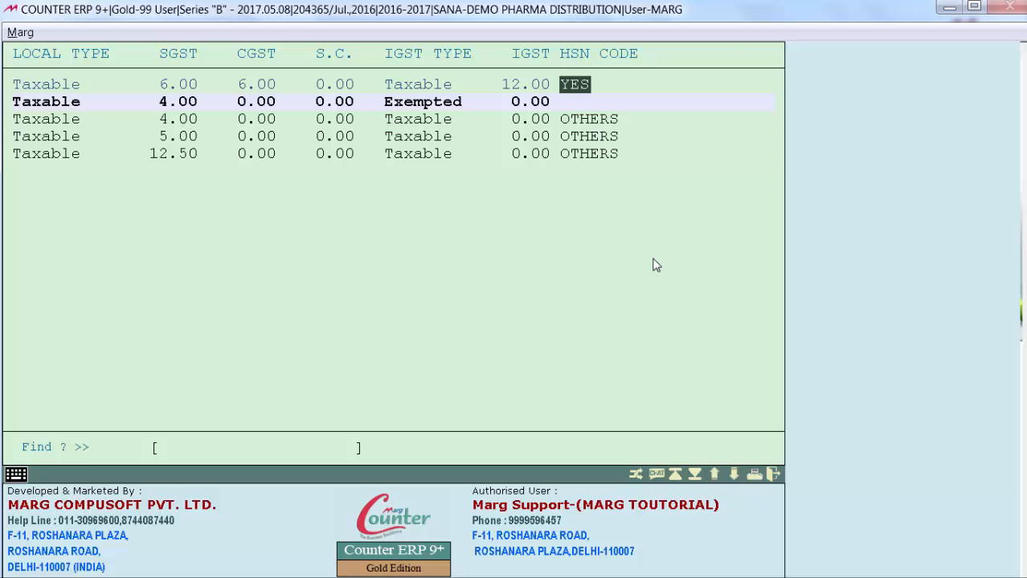
Assign the MEDICINE HSN code 980410 to the first tax row, answering No to the existing HSN code option
key("n")
key("Return")
key("Down")
key("Down")
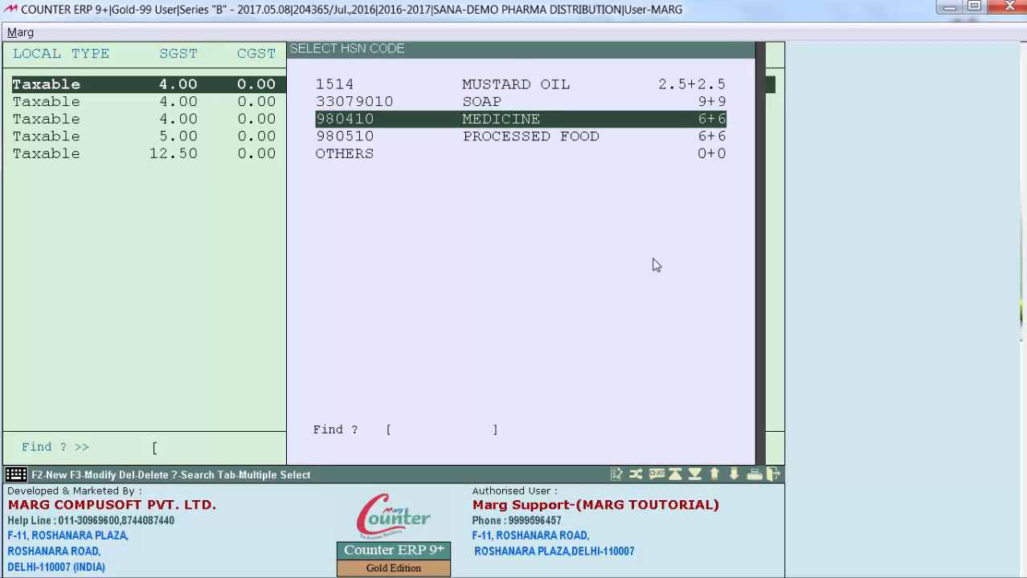
key("Return")
In the 5% tax row, set SGST and CGST to 2.50 and IGST to 5.00
key("Down")
key("Down")
key("Down")
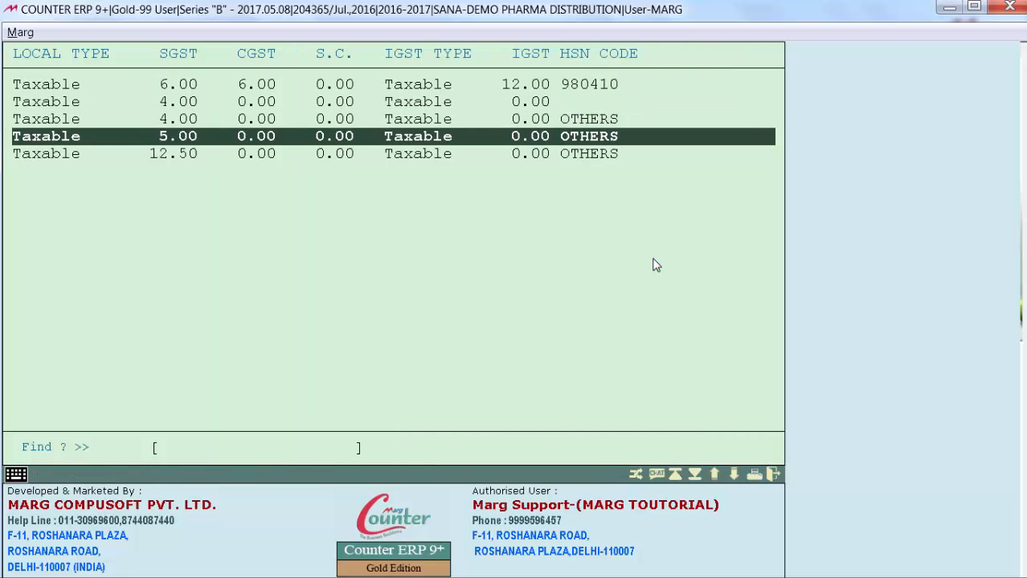
key("Up")
key("Up")
key("Down")
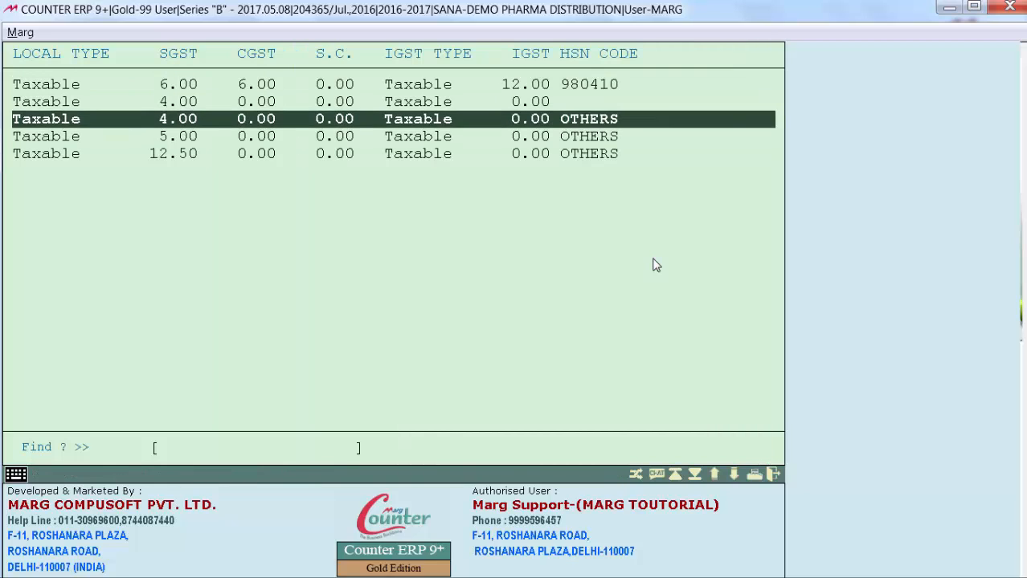
key("Down")
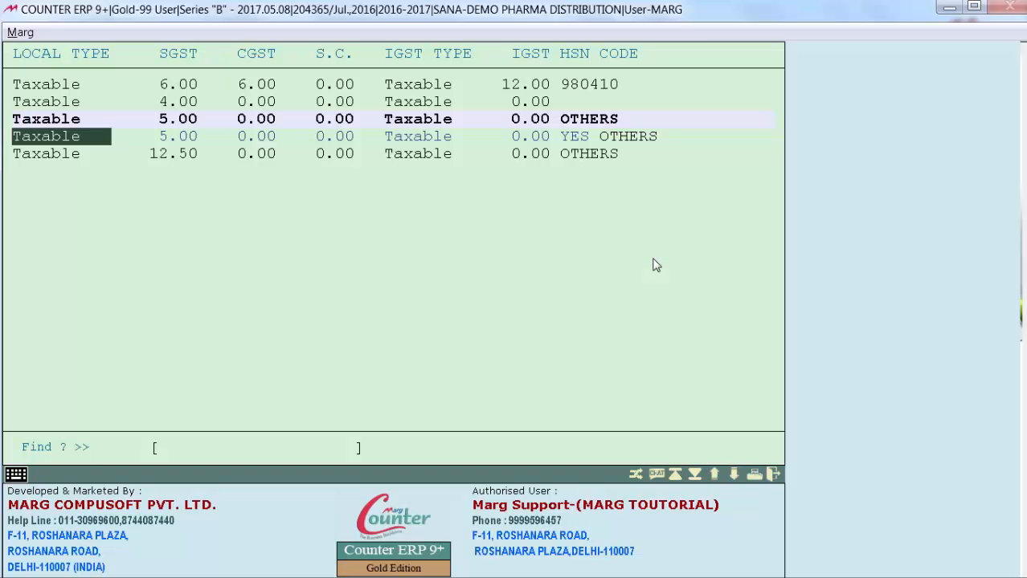
key("Return")
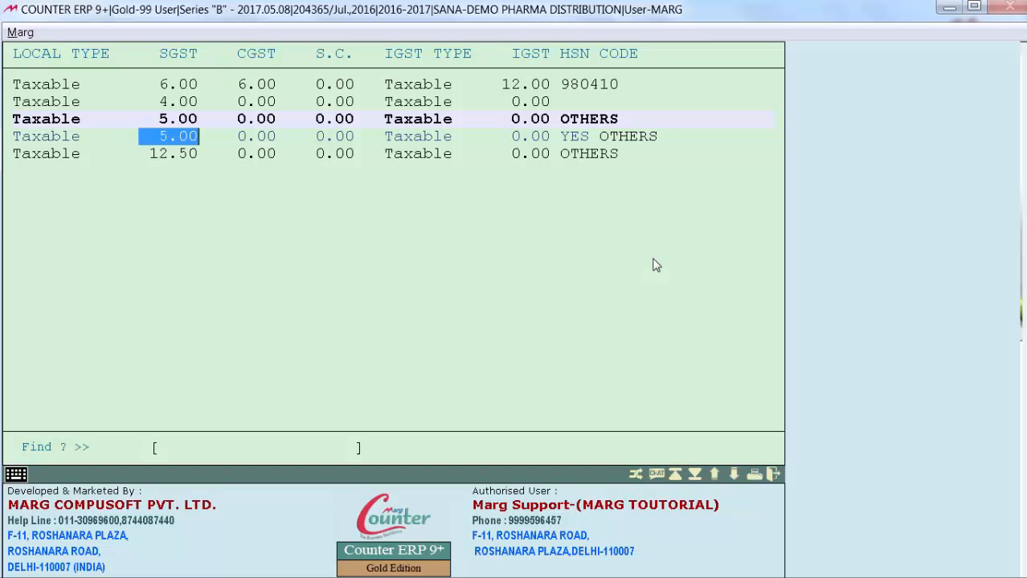
type("2.50")
key("Return")
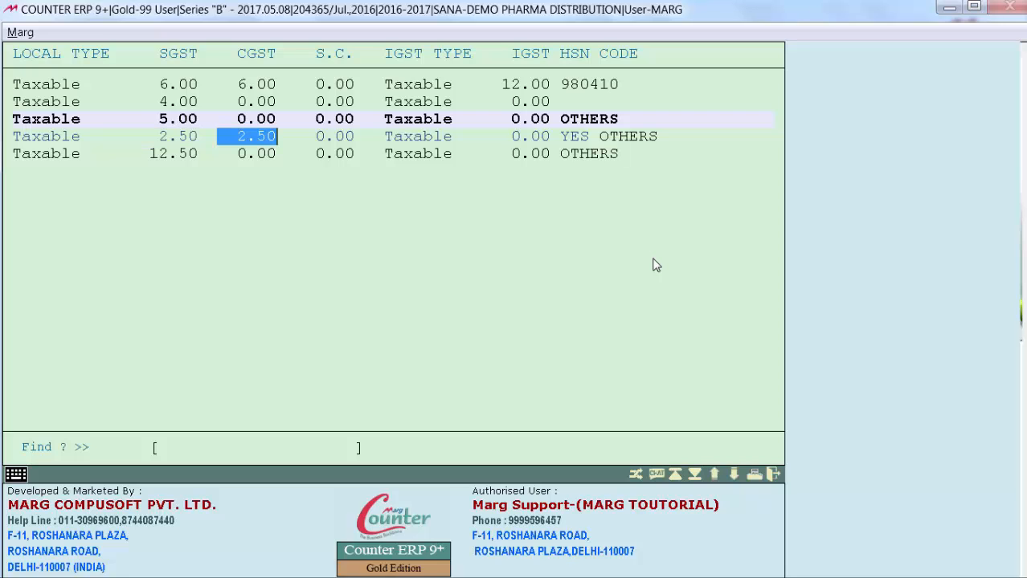
key("Return")
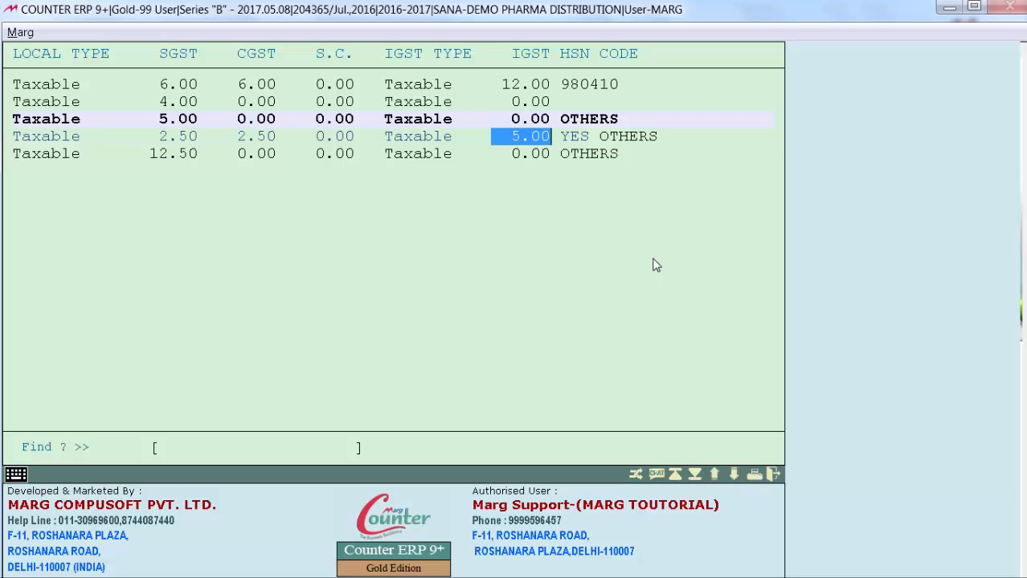
key("Return")
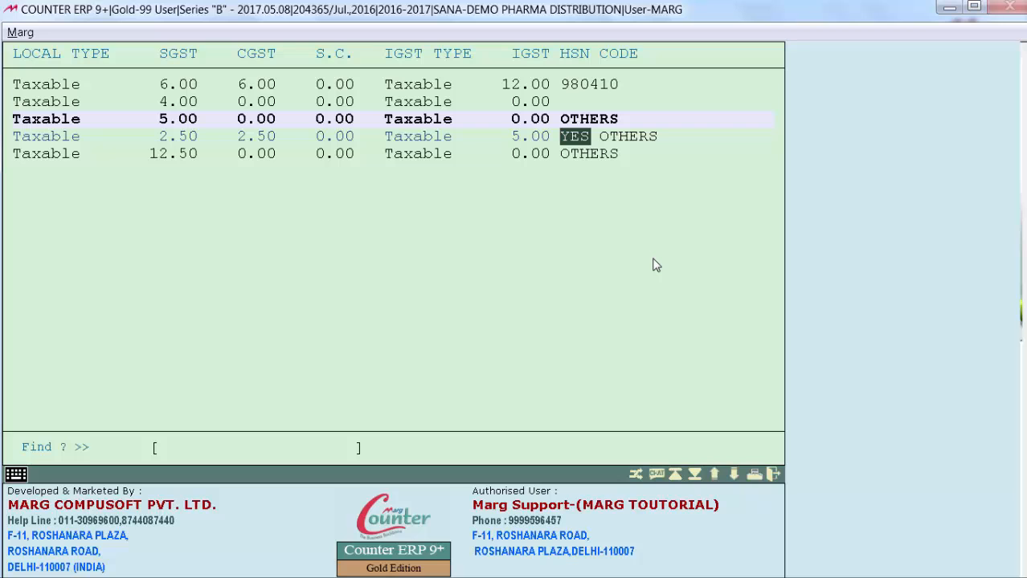
Replace the HSN code OTHERS on the 2.50% tax row with 1514, MUSTARD OIL
key("n")
key("Return")
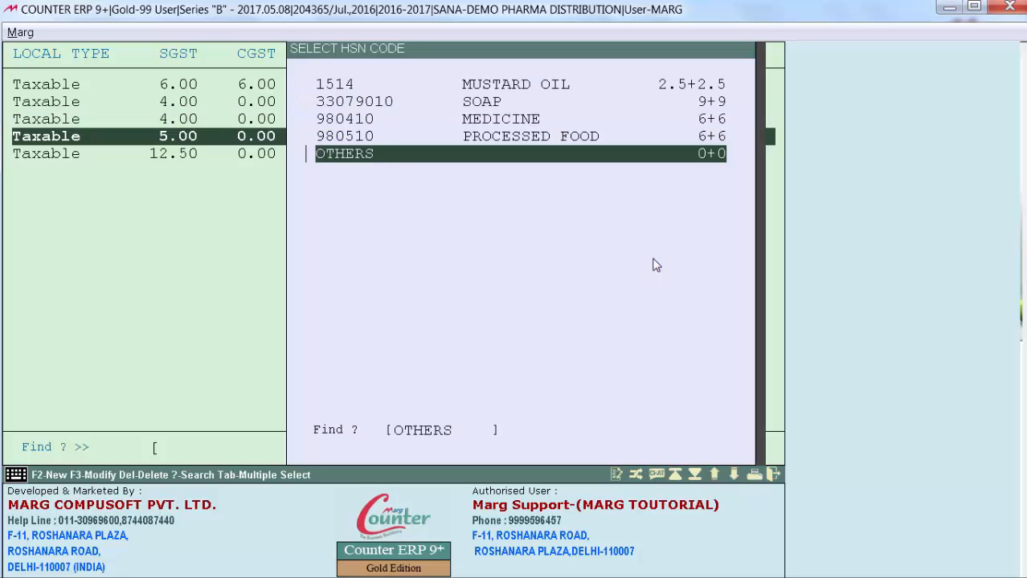
key("Up")
key("Up")
key("Up")
key("Up")
key("Return")
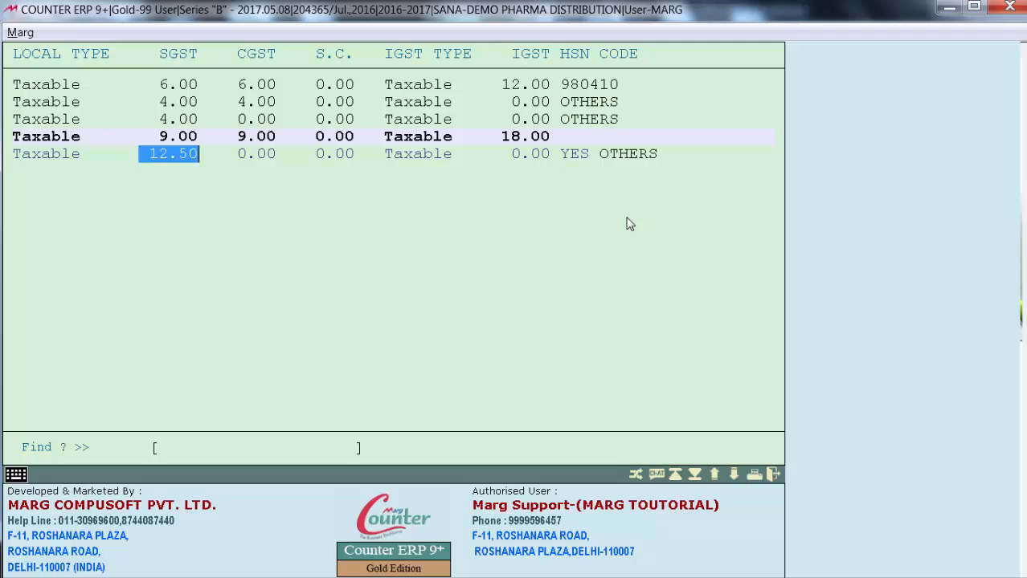
In the 12.50% tax row, set SGST and CGST to 9.00, keep IGST Taxable at 18.00 and answer No for the HSN code
type("9 .")
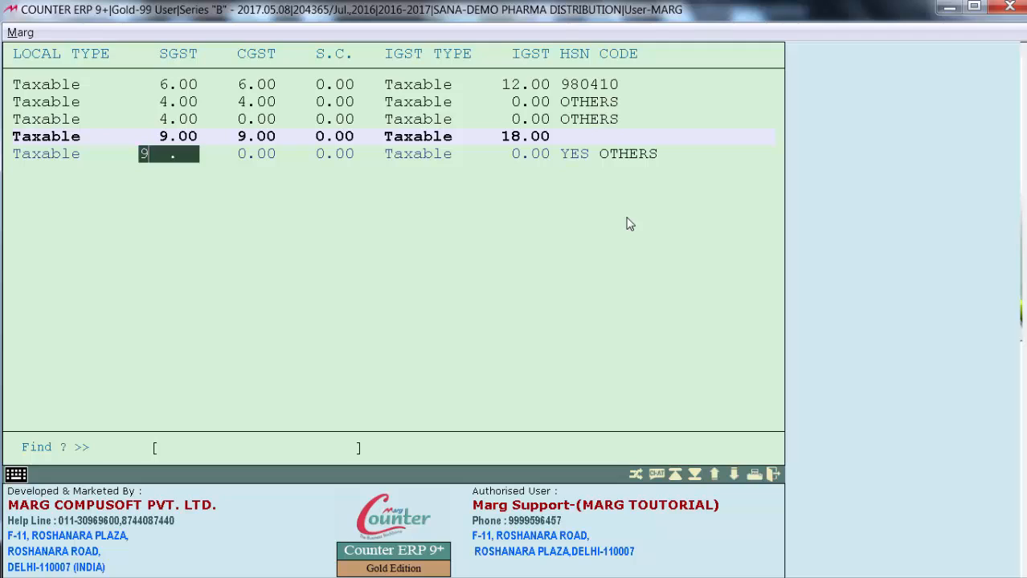
key("Return")
key("Return")
key("Return")
key("Return")
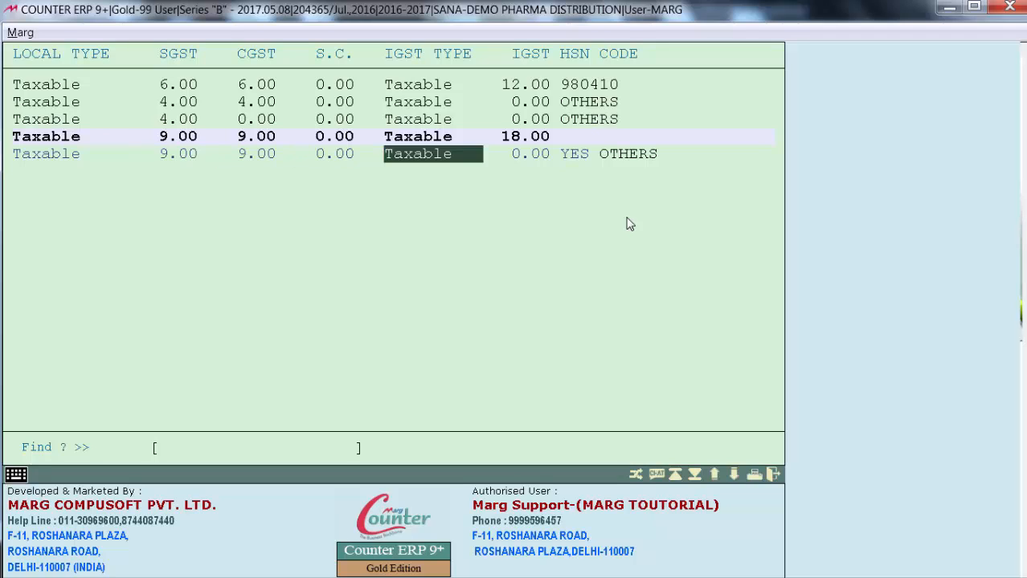
Try assigning HSN code 1514, MUSTARD OIL, to the tax row with 9.00 SGST and CGST
key("Return")
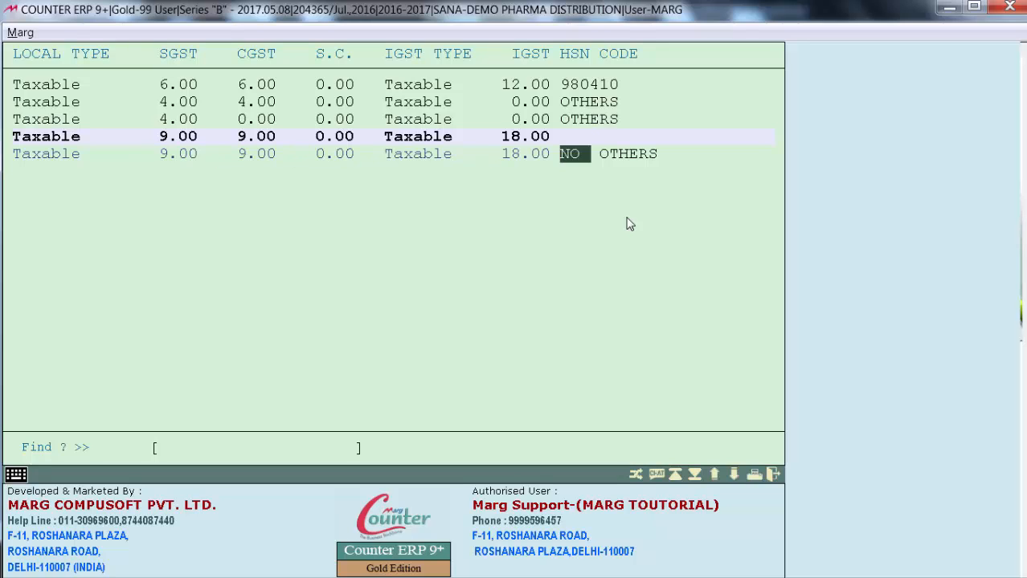
key("Return")
key("Up")
key("Up")
key("Up")
key("Return")
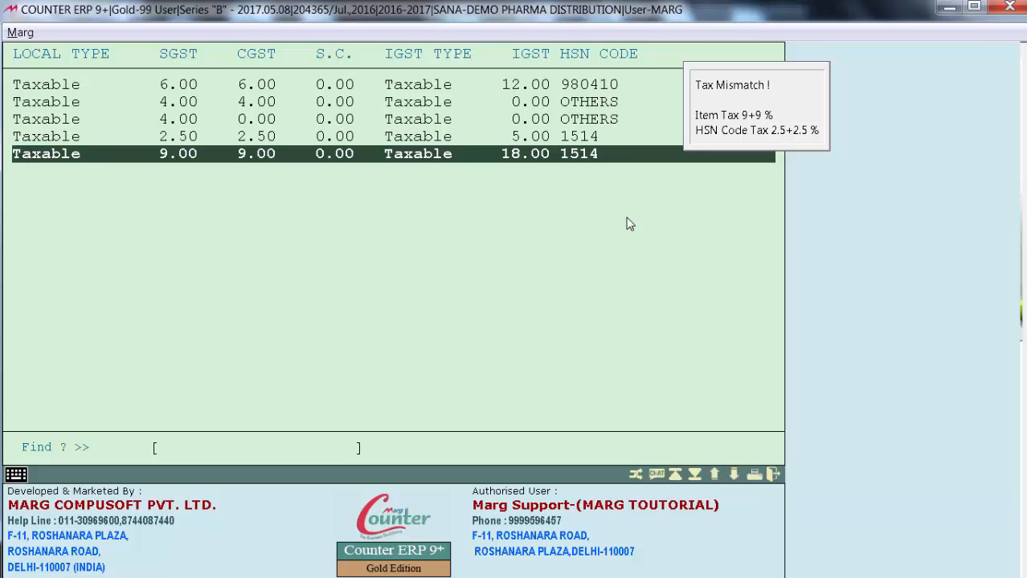
Set the HSN code of the tax row with 9.00 SGST and CGST to 33079010, SOAP
key("Return")
key("Return")
key("Return")
key("Return")
key("Return")
key("Return")
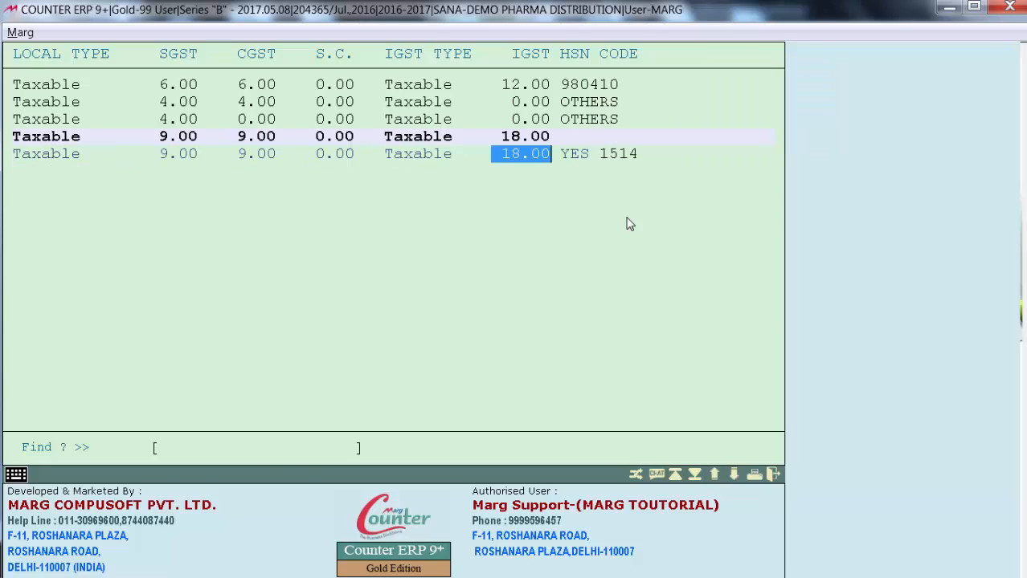
key("Return")
key("Return")
key("Down")
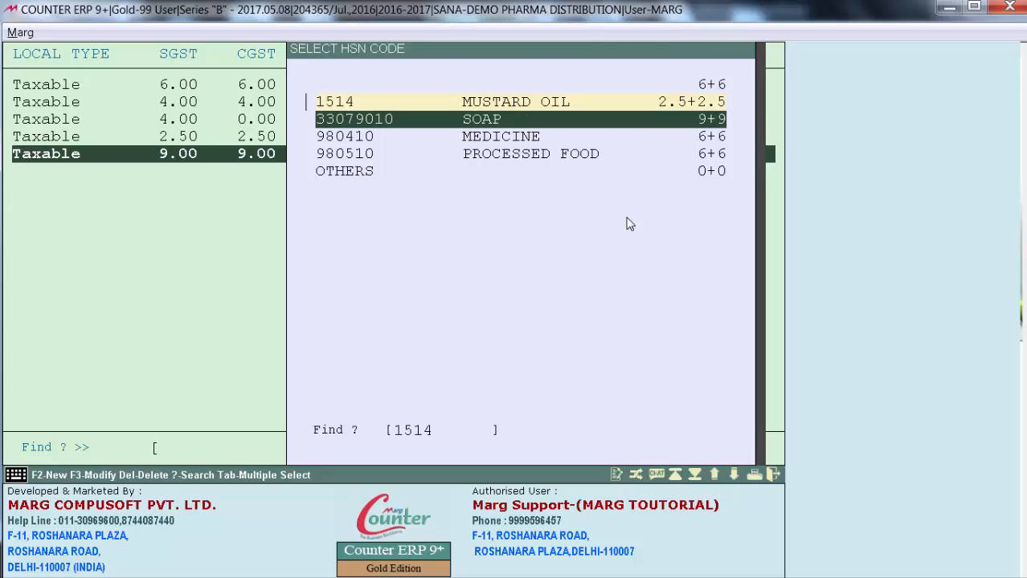
key("Return")
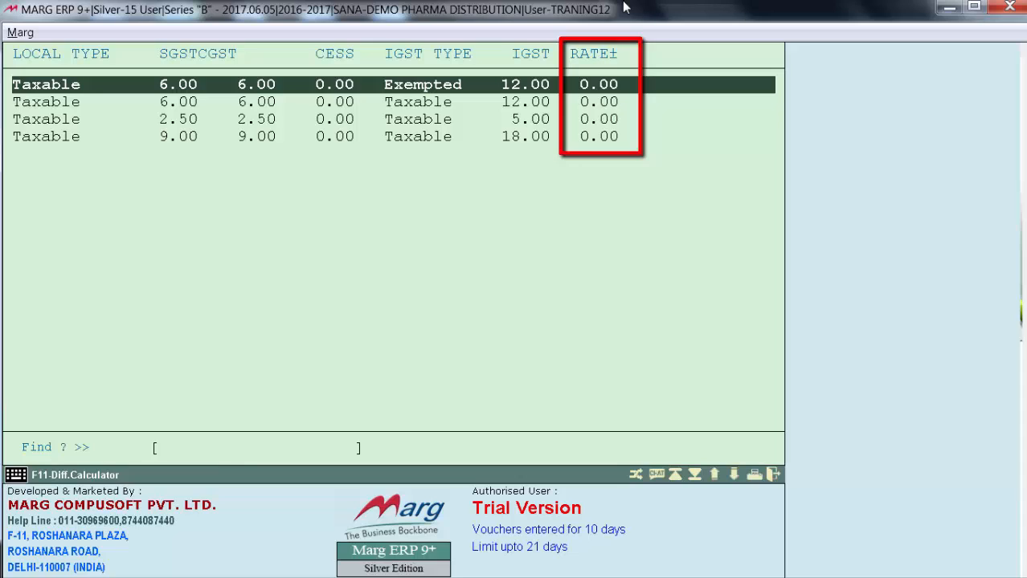
Calculate the rate change for an old tax of 4.00%, a rate of 100.00 and a new tax of 12.00% in the Difference Calculator
key("Return")
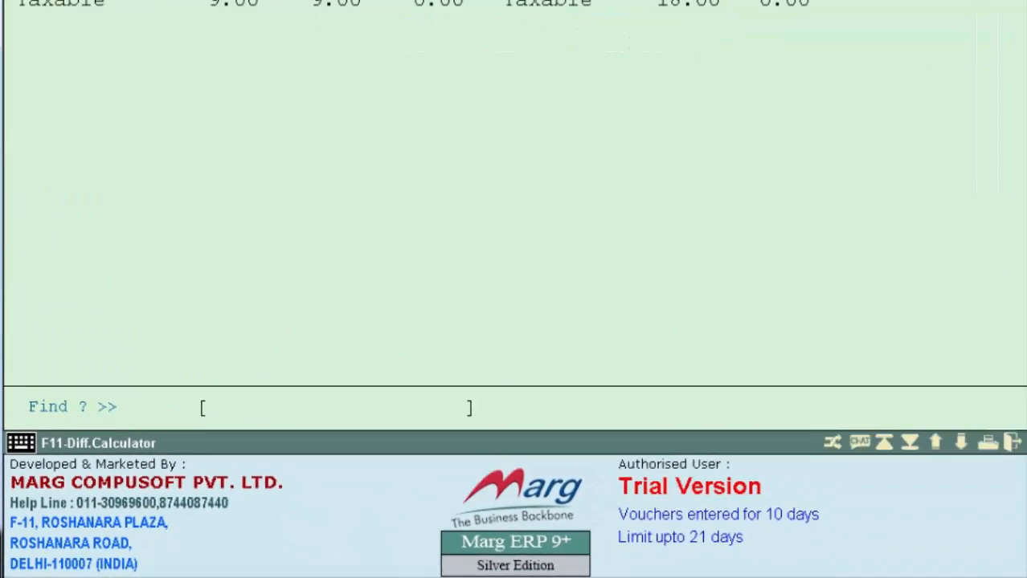
key("F11")
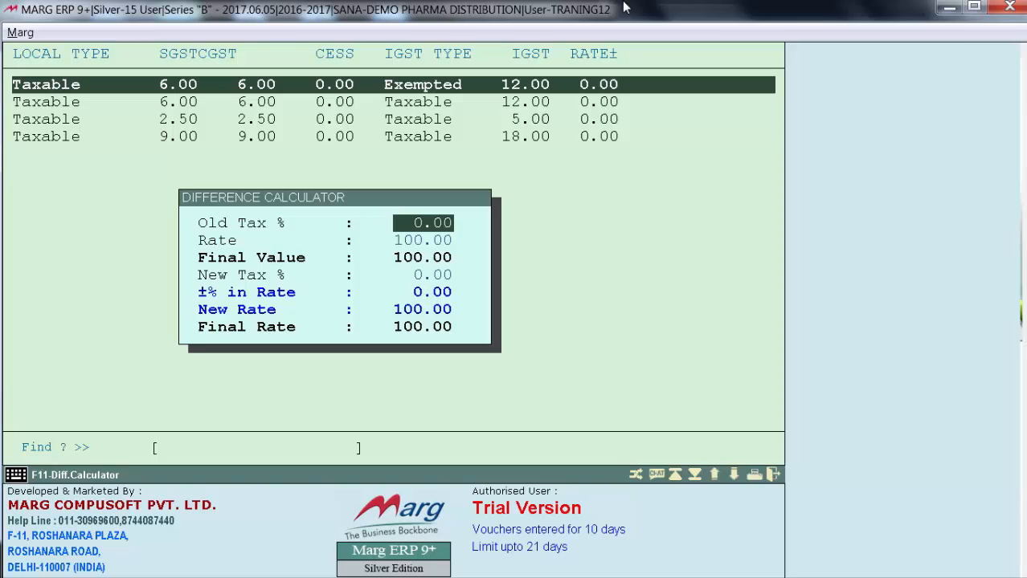
type("4")
key("Return")
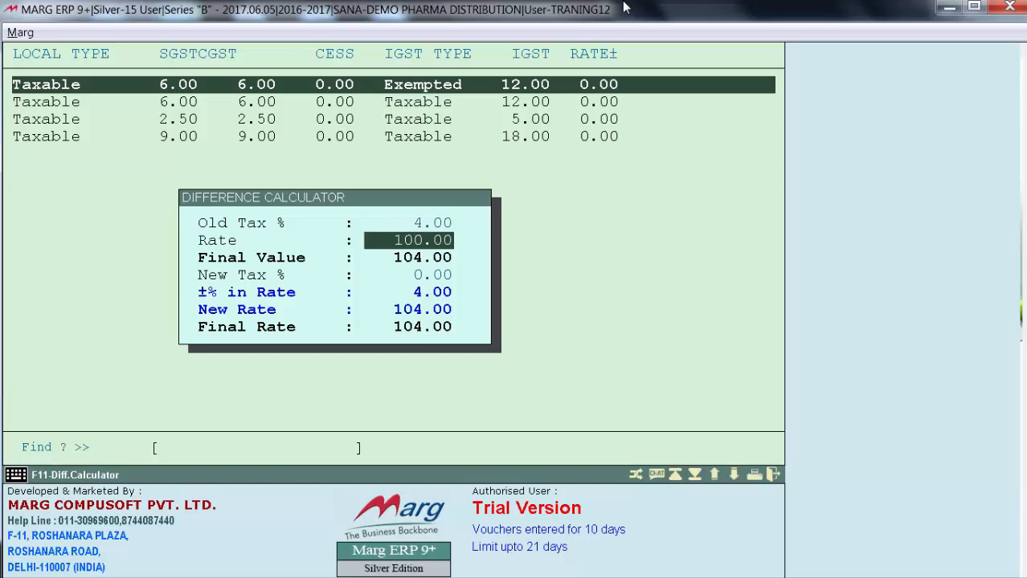
key("Return")
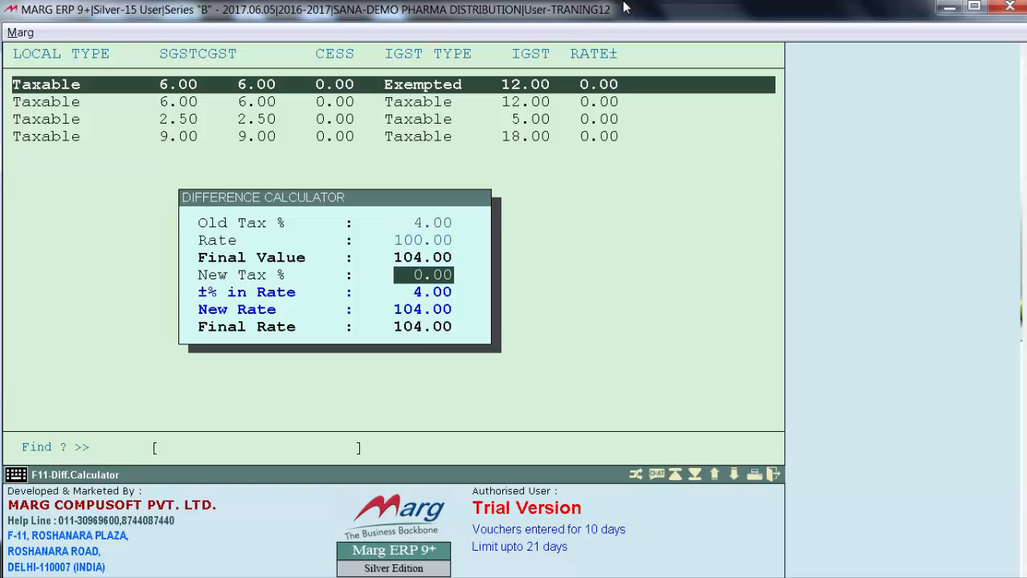
type("12")
key("Return")
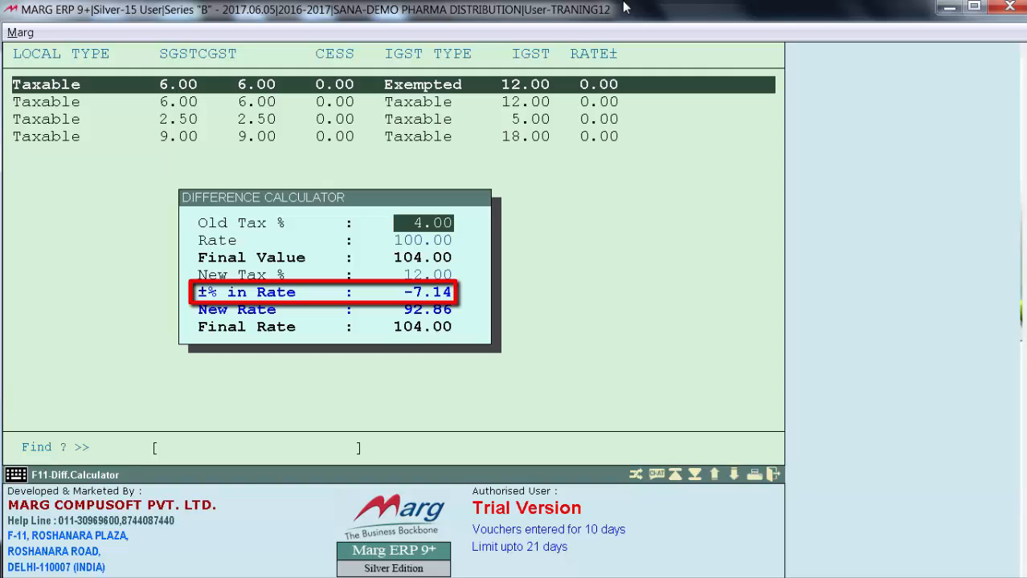
key("Escape")
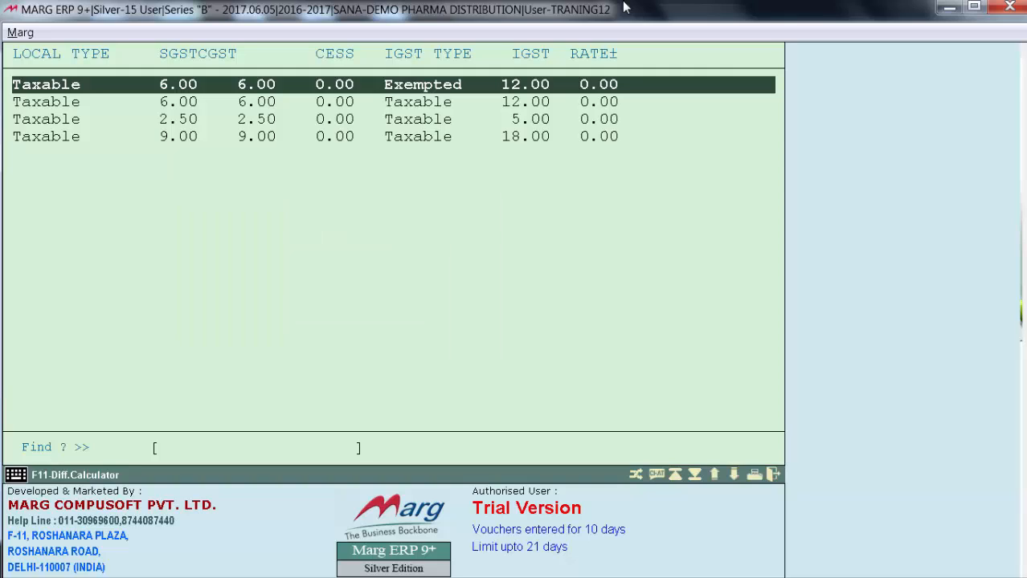
Set the Rate± value of the first tax row, with 12.00 Exempted IGST, to -7.14
key("Return")
key("Return")
key("Return")
key("Return")
key("Return")
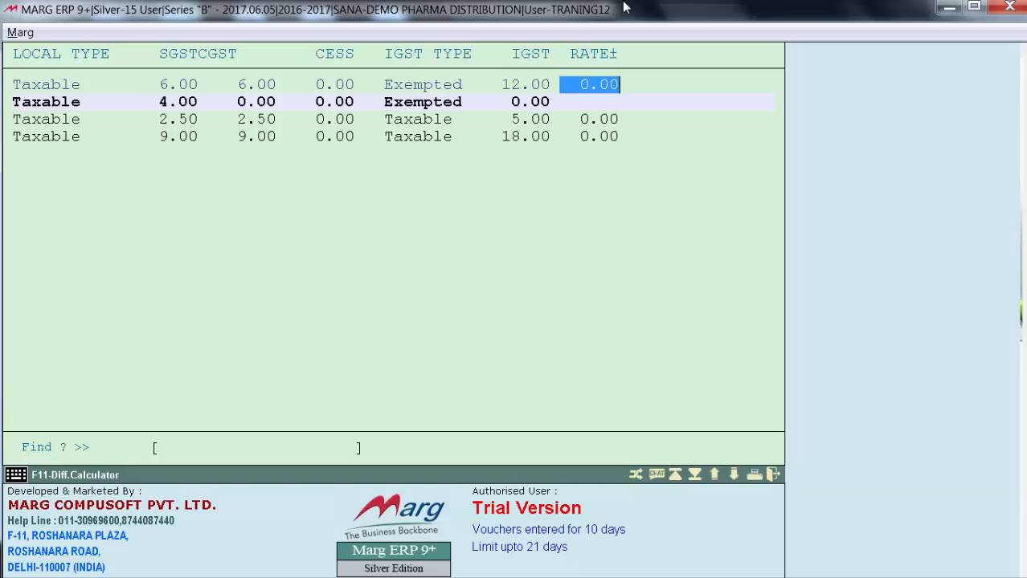
type("-7.14")
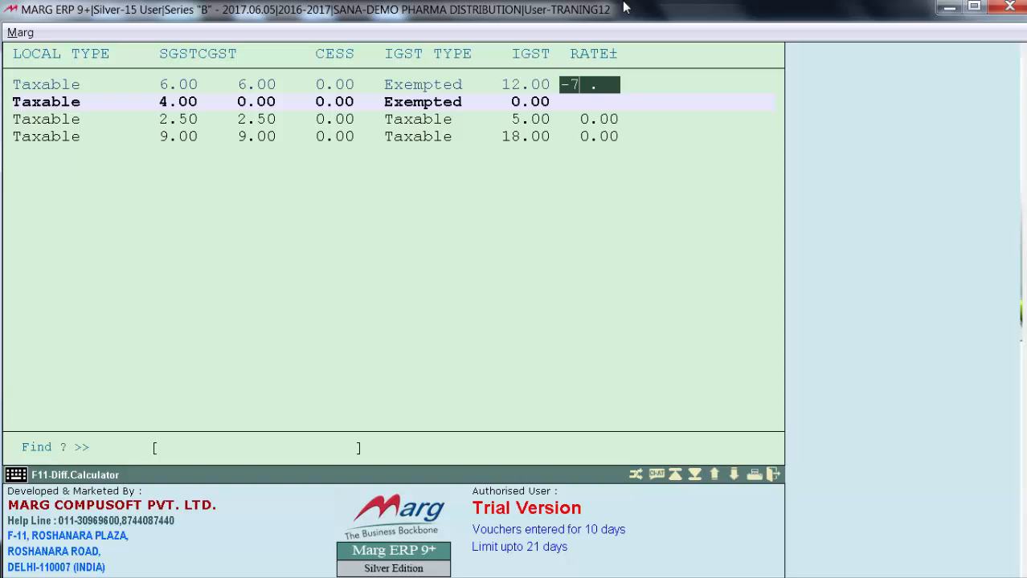
key("Return")
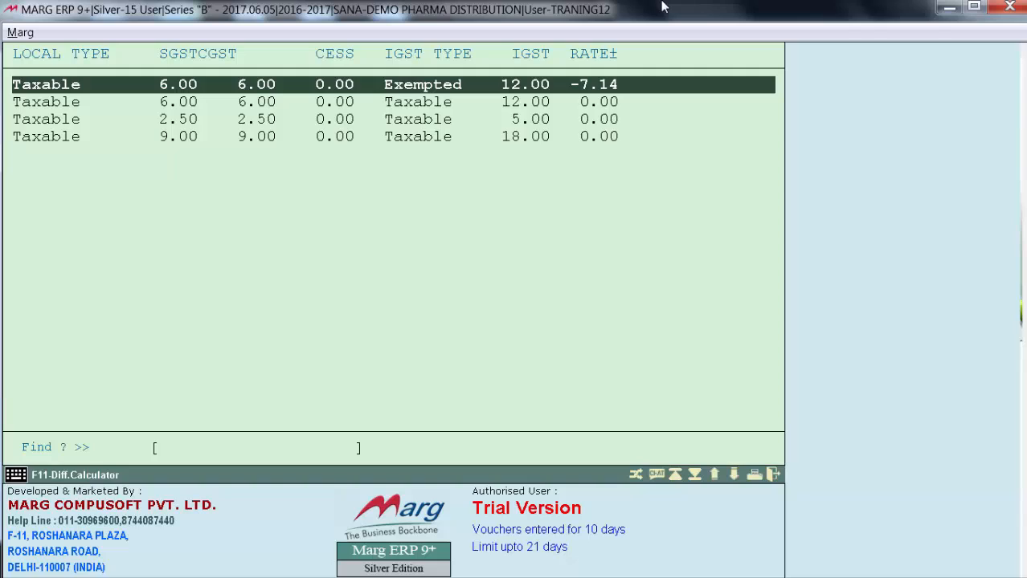
Save the tax structure for BOTH, with the ±rate effect on Sales Rate
key("Return")
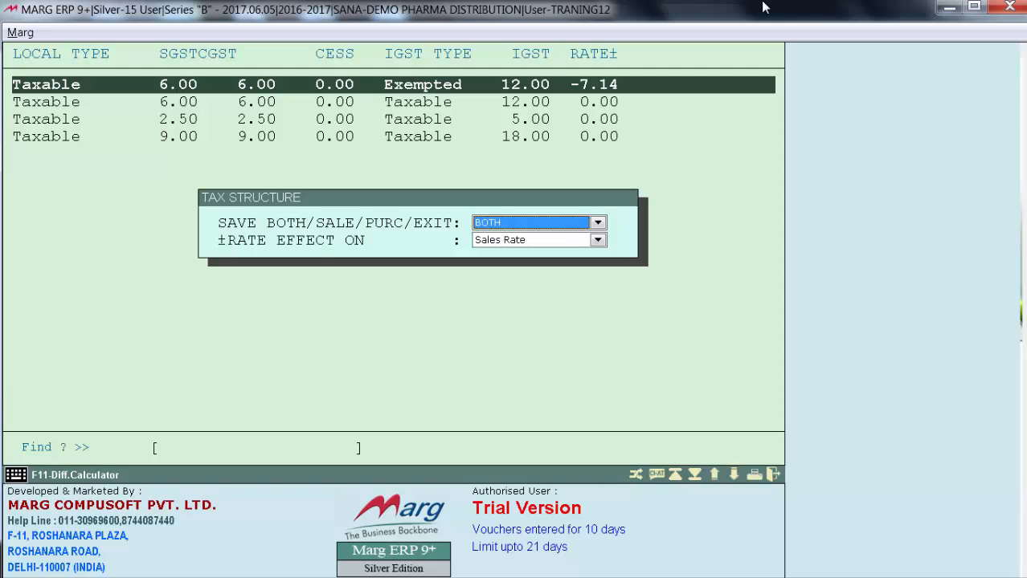
key("Return")
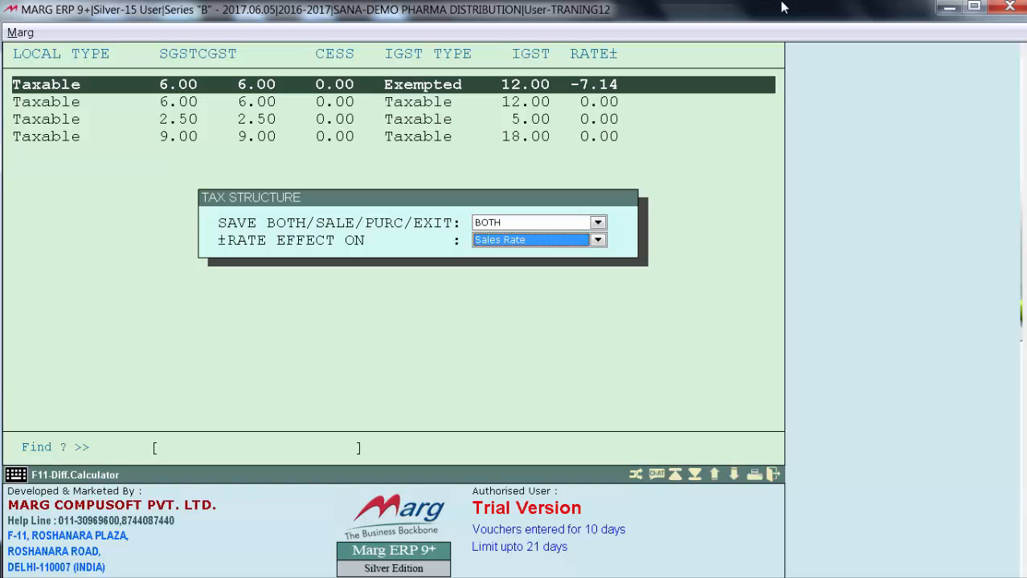
key("alt+Down")
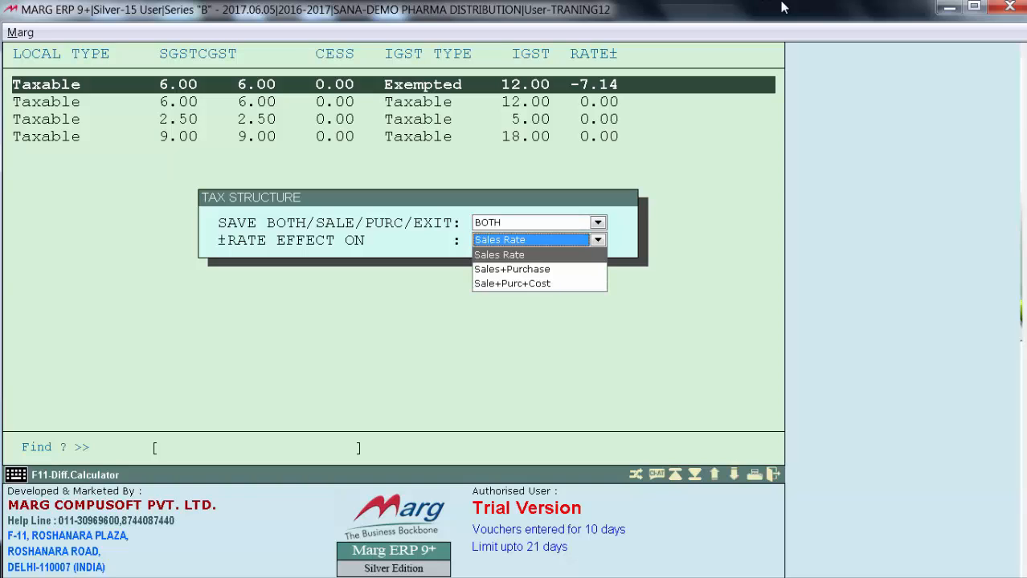
key("Return")
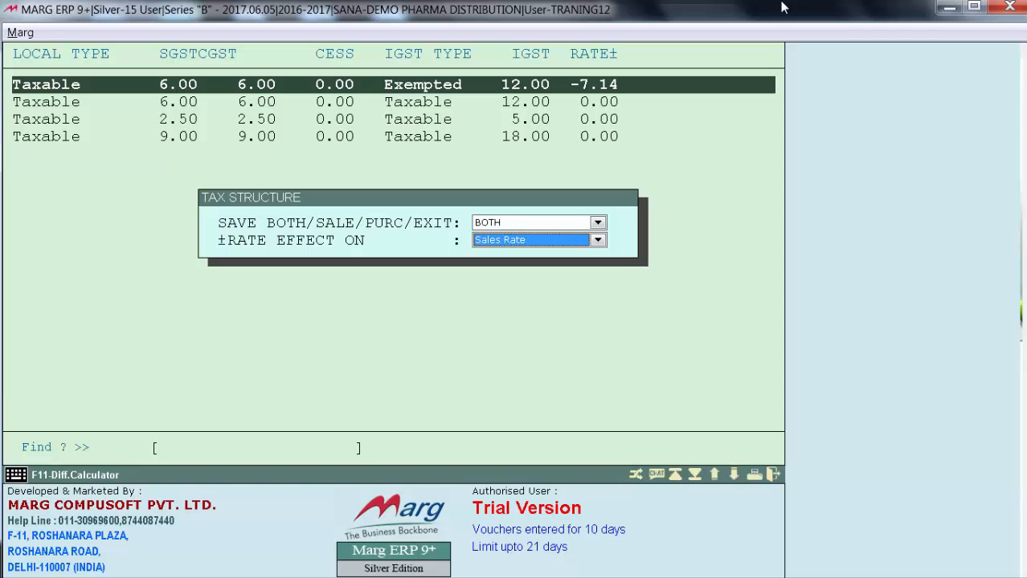
key("Return")
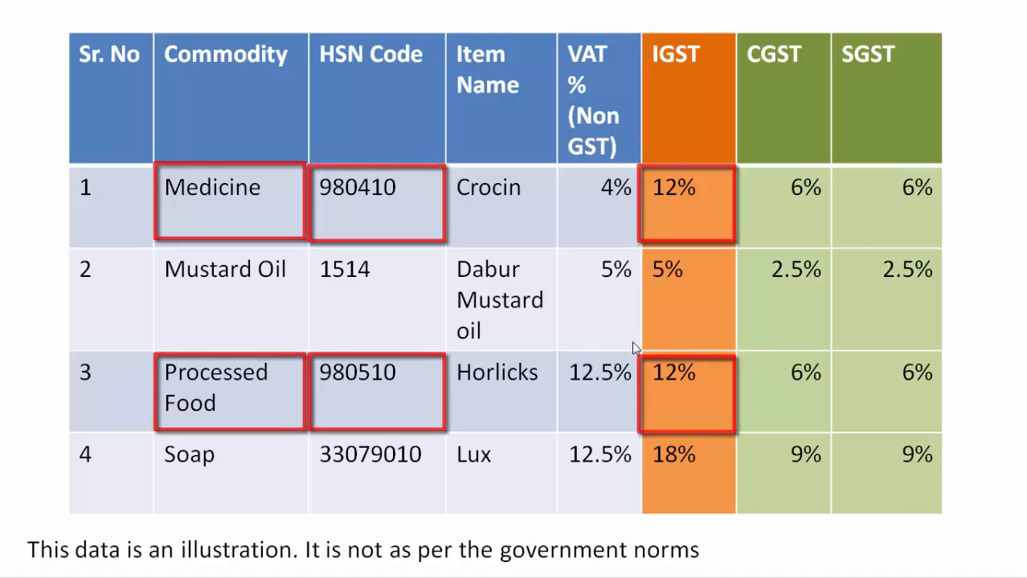
Switch from the commodity table slide to COUNTER ERP 9+ and find HORLICKS in the item wise HSN code master
key("alt+Tab")
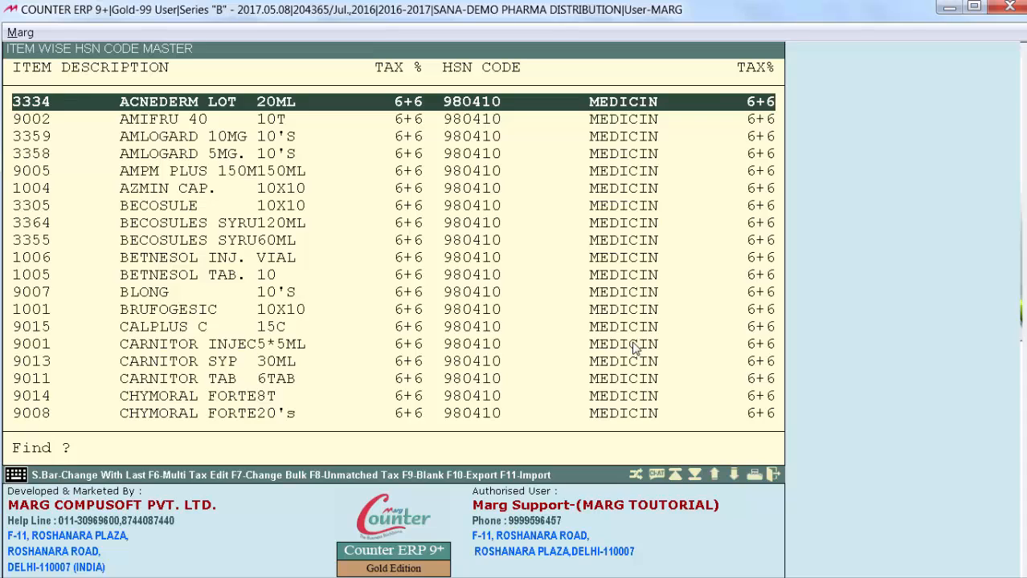
key("Return")
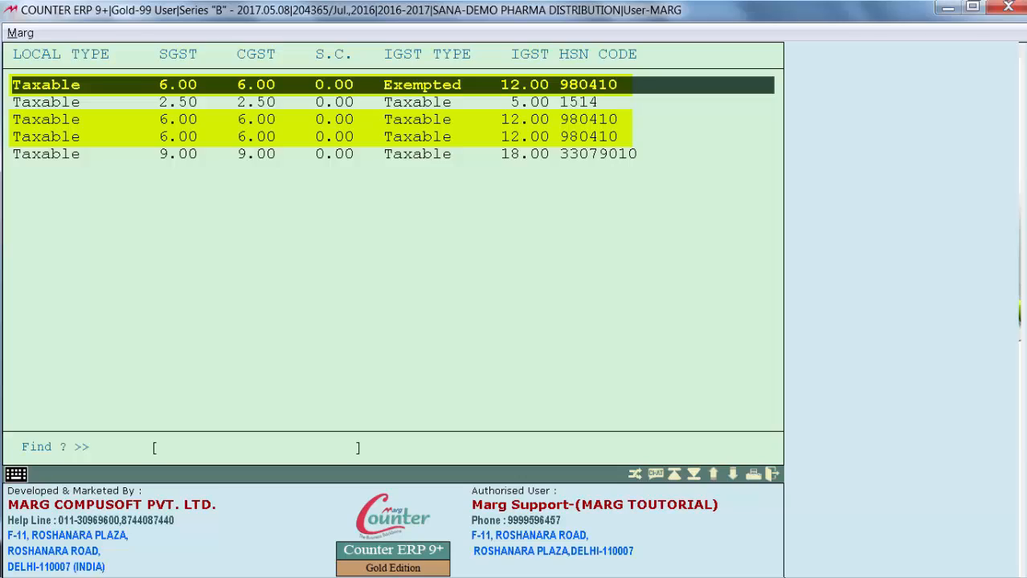
key("Return")
key("Down")
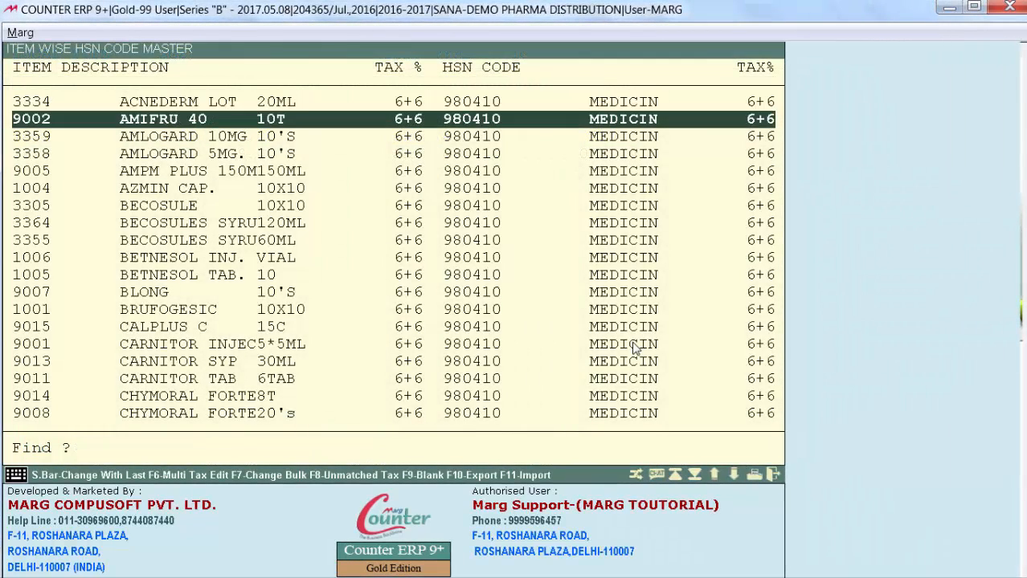
key("Down")
key("Down")
key("Down")
key("Down")
key("Down")
key("Down")
key("Down")
key("Down")
key("Down")
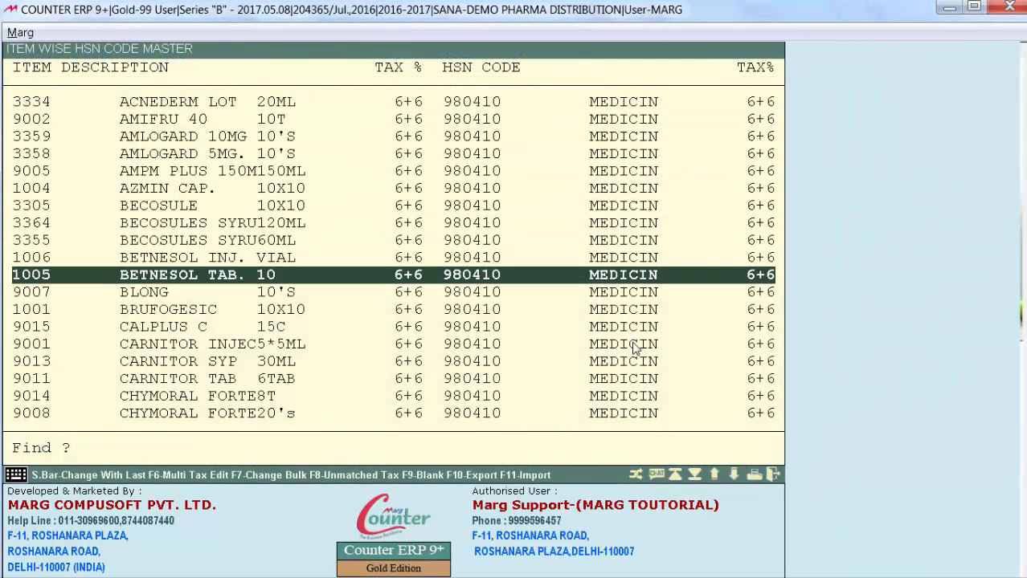
type("ho")
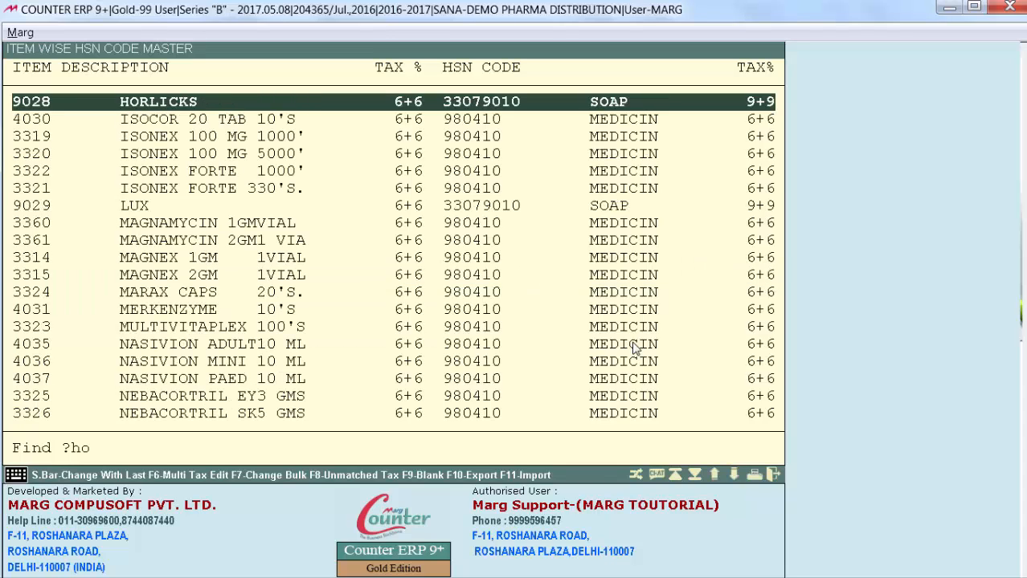
type("r")
Assign HSN code 980510, PROCESSED FOOD, to HORLICKS, keeping it Taxable at SGST 6.00, CGST 6.00 and IGST 12.00
key("Return")
key("Down")
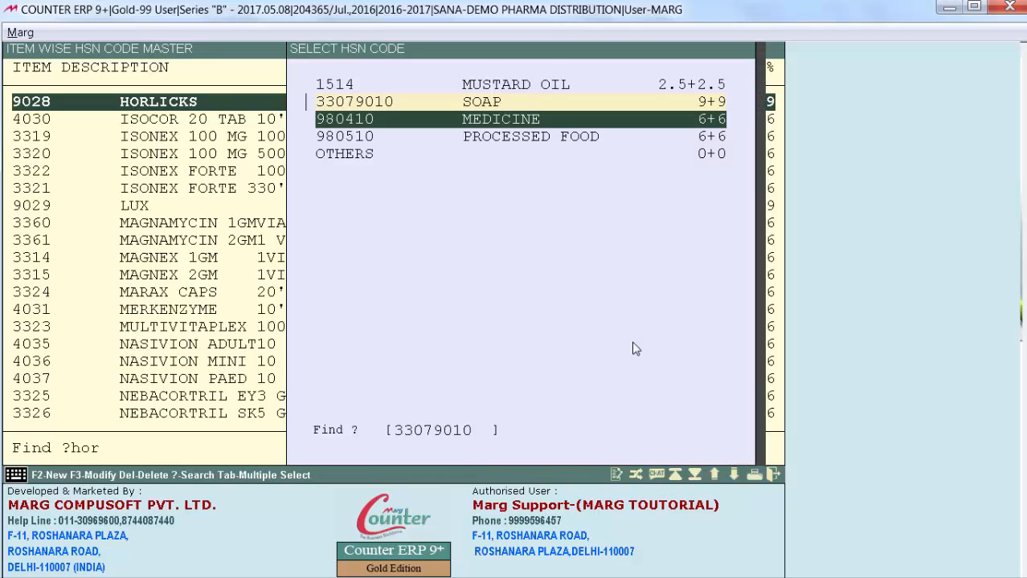
key("Down")
key("Return")
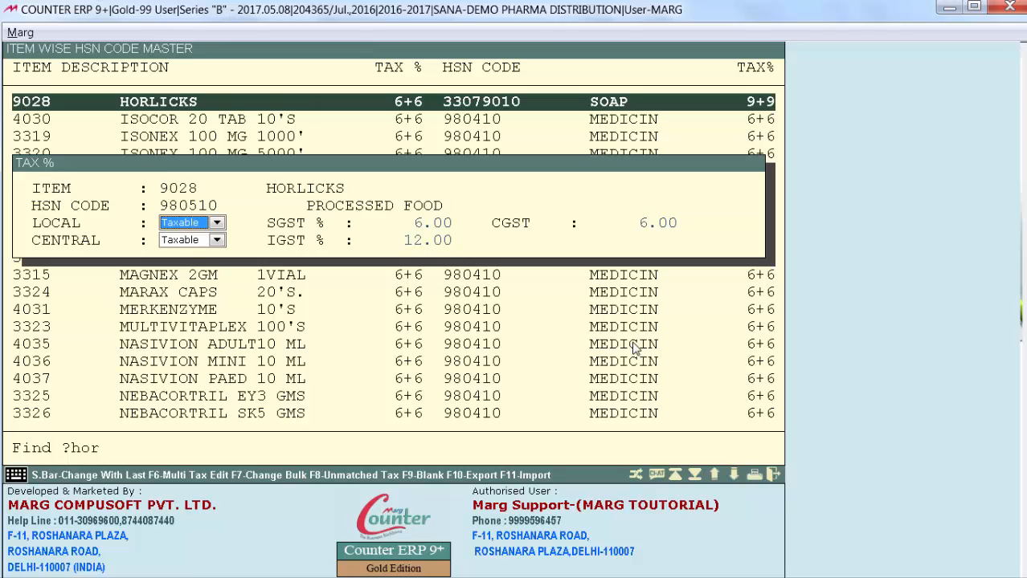
key("Return")
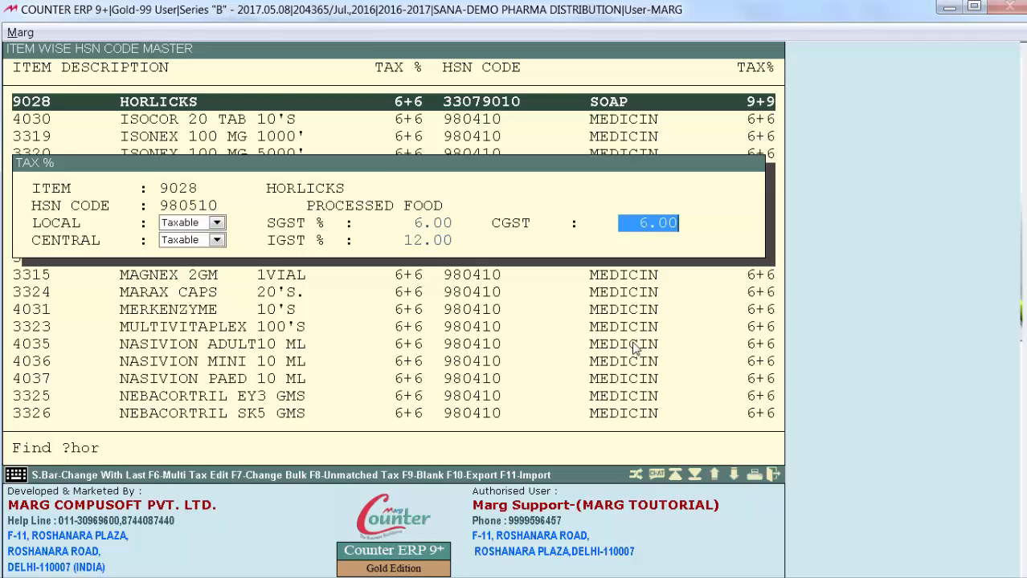
key("Return")
key("Return")
key("Return")
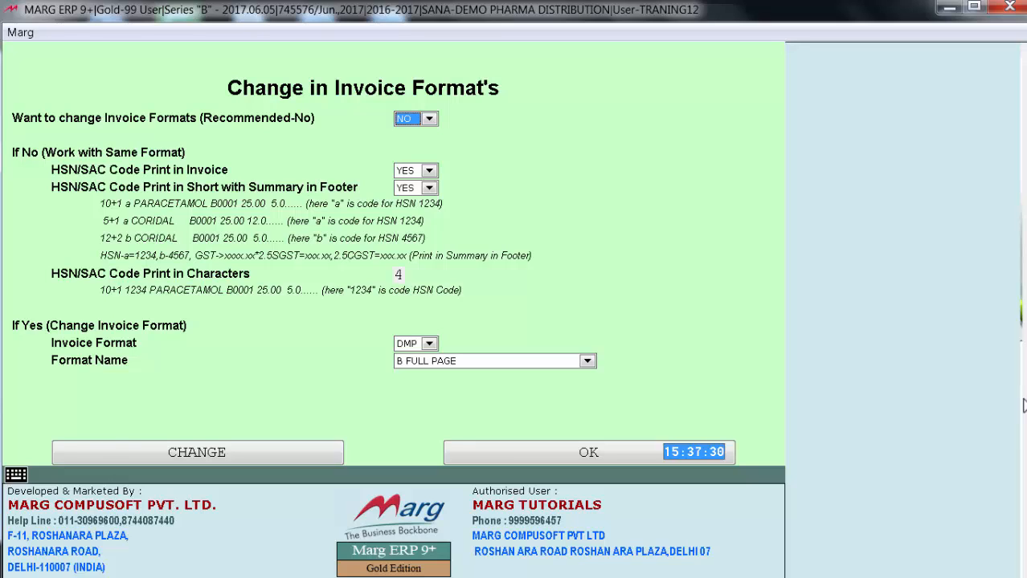
Answer NO to changing invoice formats and keep HSN/SAC Code Print in Invoice and in Short with Summary in Footer at YES
key("alt+Down")
key("Up")
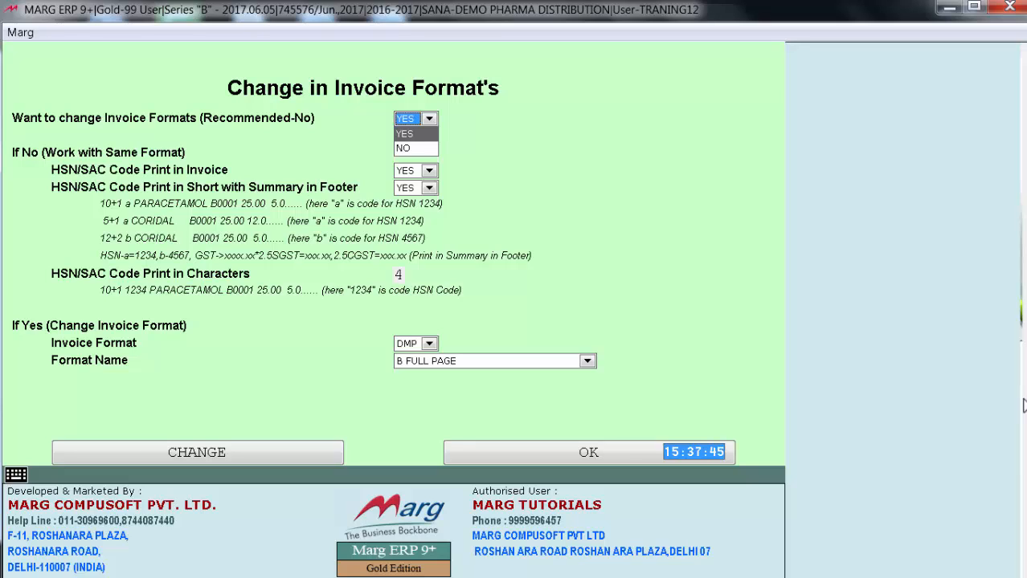
key("Down")
key("Return")
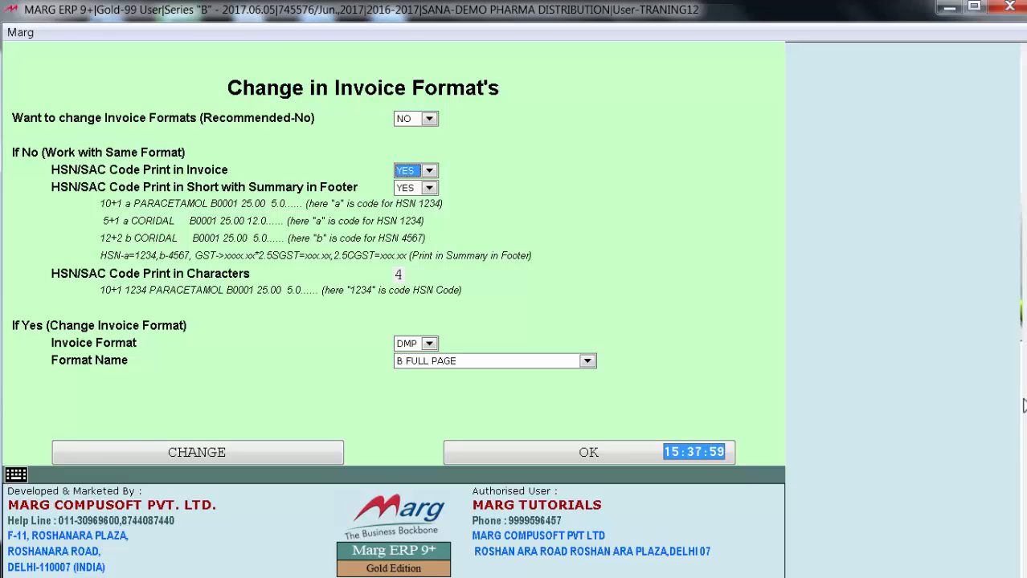
key("Return")
key("Return")
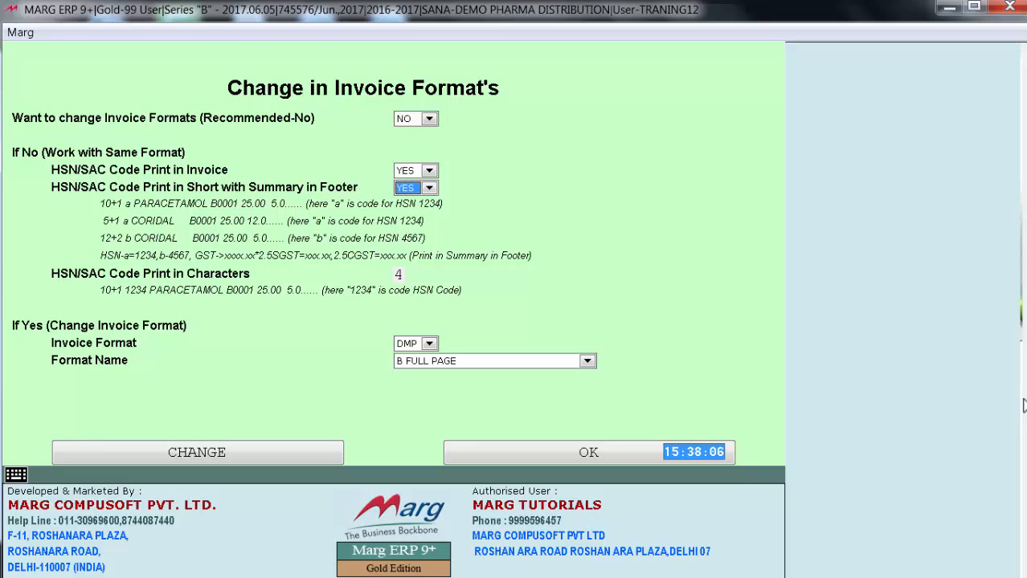
key("Return")
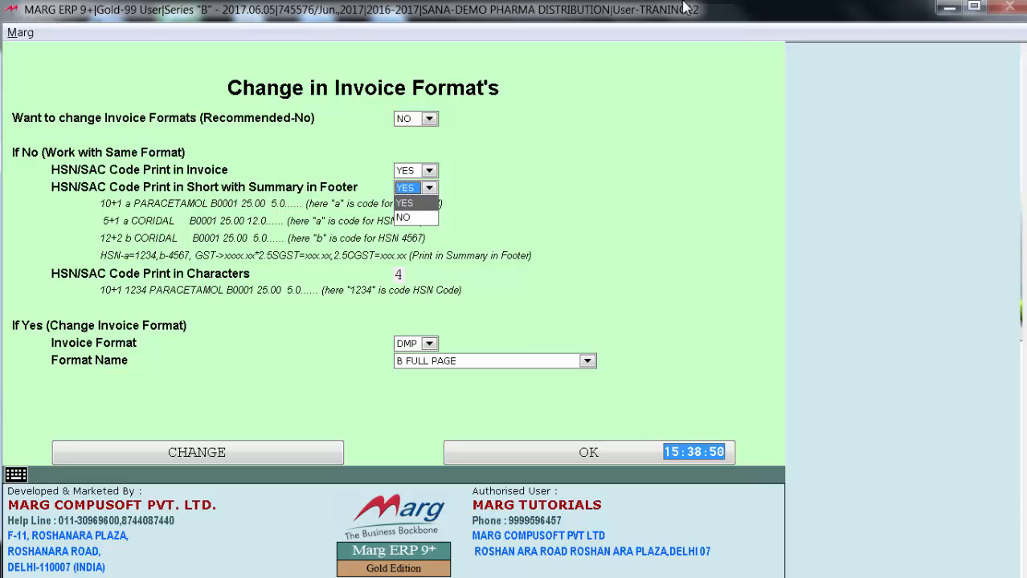
key("Return")
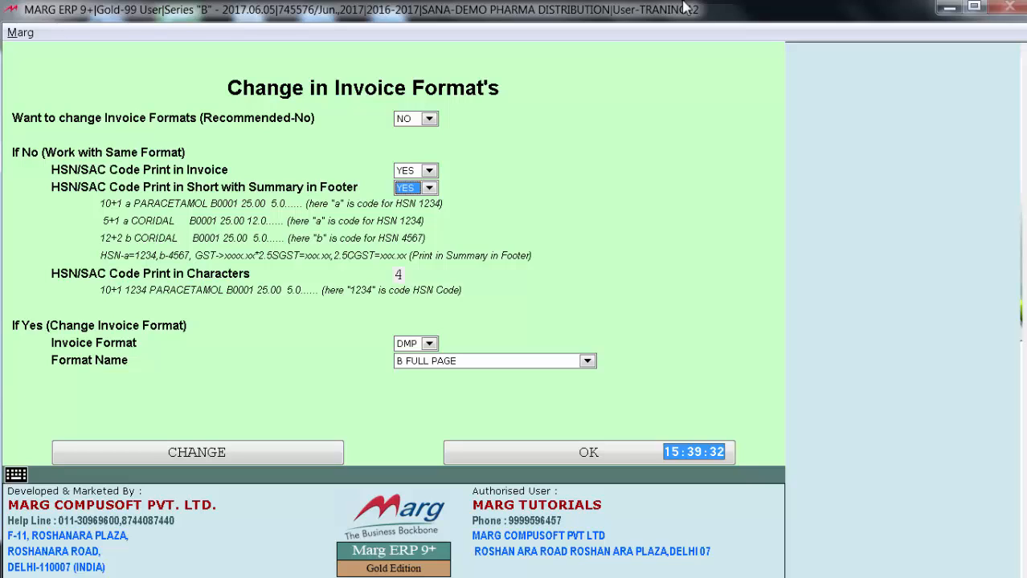
Set HSN/SAC Code Print in Short with Summary in Footer to NO and select the print characters value
key("alt+Down")
key("Down")
key("Return")
left_click(397, 275)
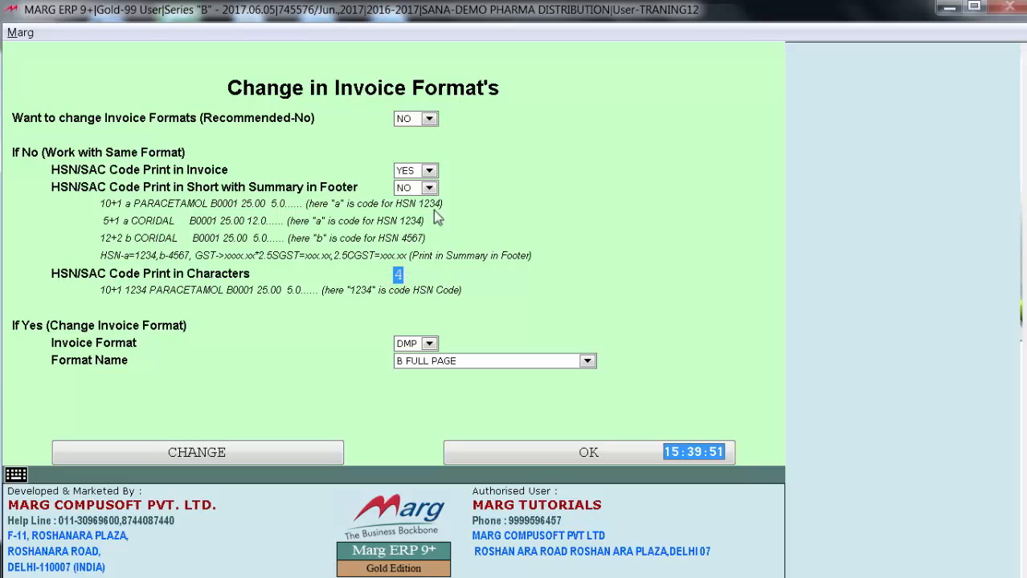
Set HSN/SAC Code Print in Short with Summary in Footer back to YES and acknowledge the GST activation message
left_click(429, 189)
left_click(408, 202)
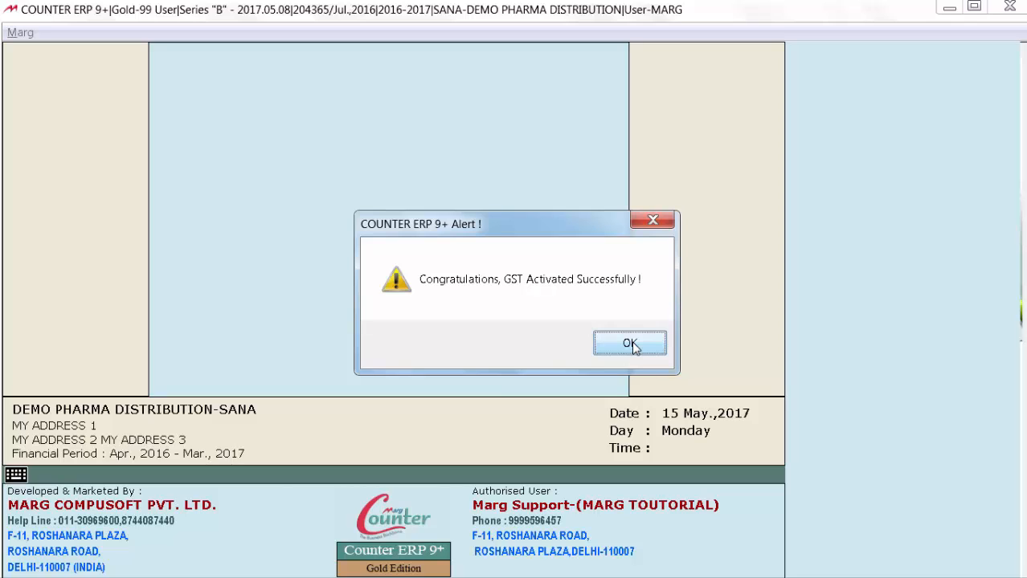
left_click(630, 344)
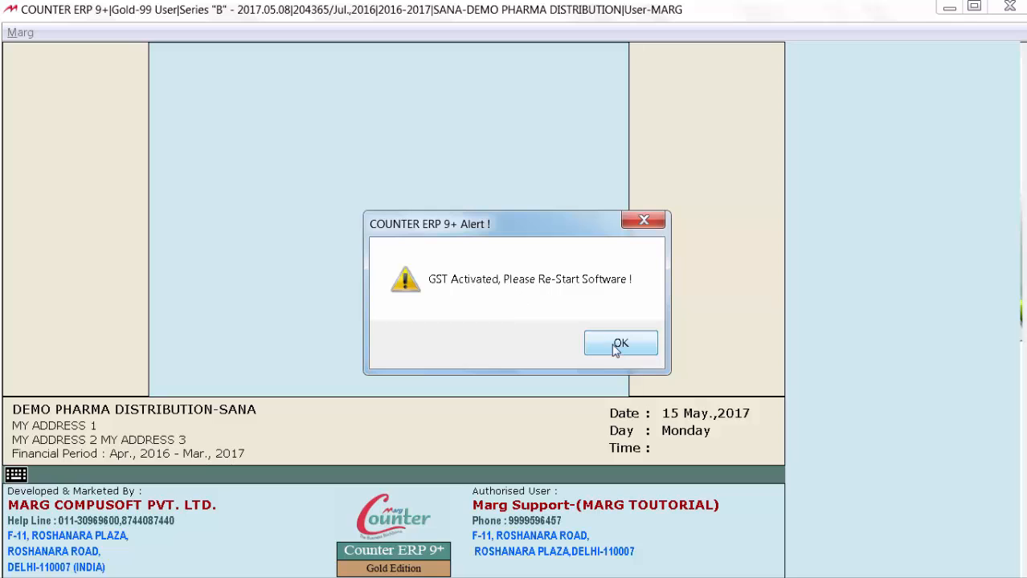
Dismiss the GST activation alert and restart the software from the MARGERP folder on drive D
left_click(622, 344)
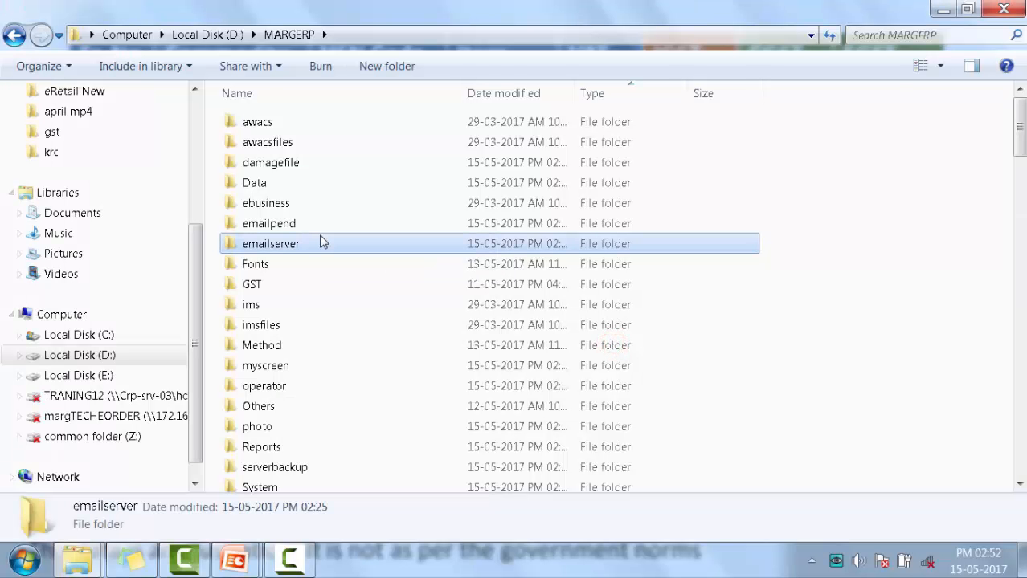
type("ma")
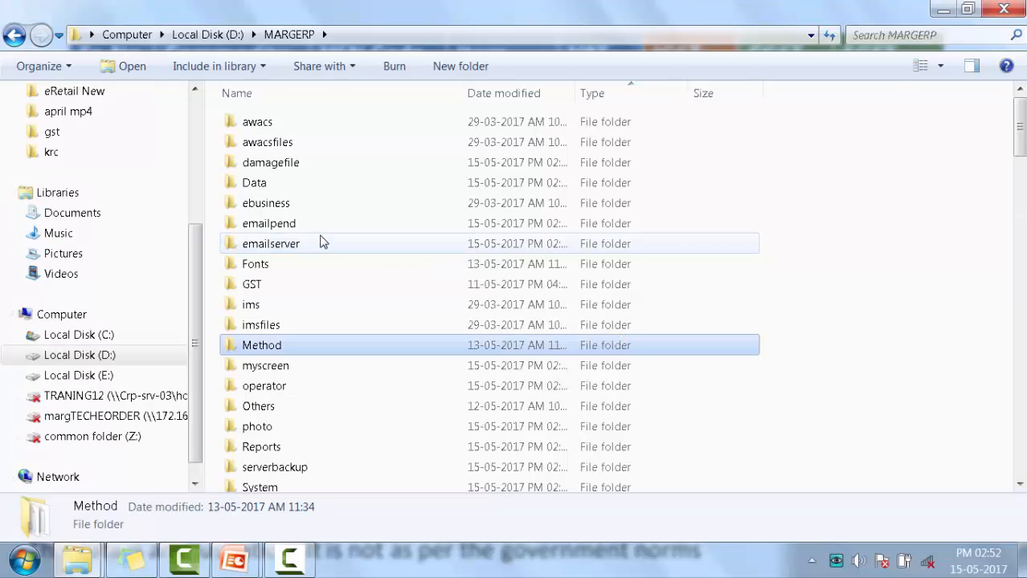
key("Return")
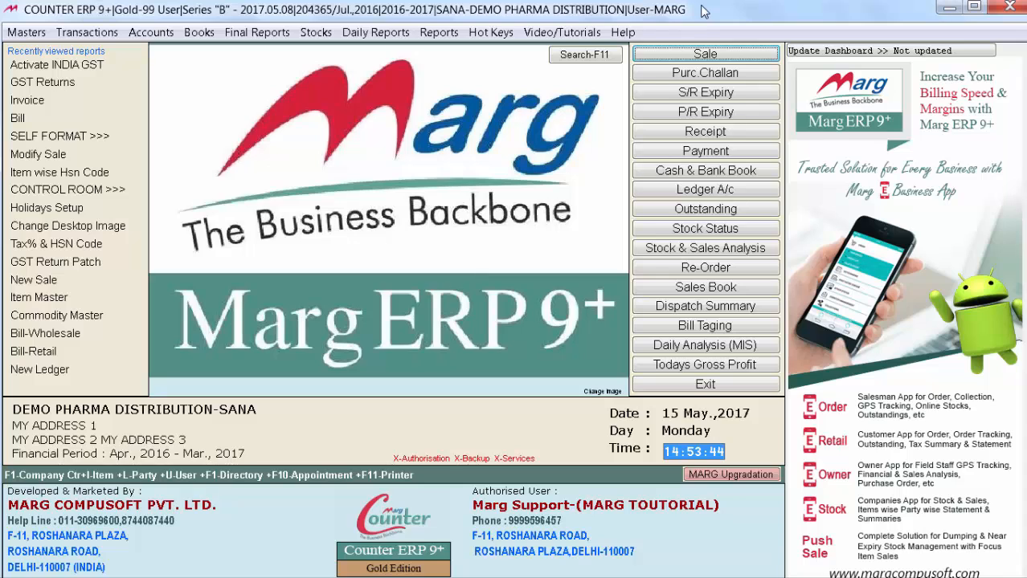
Open the Tax% & HSN Code multi-editing utility among the management report utilities
key("alt+r")
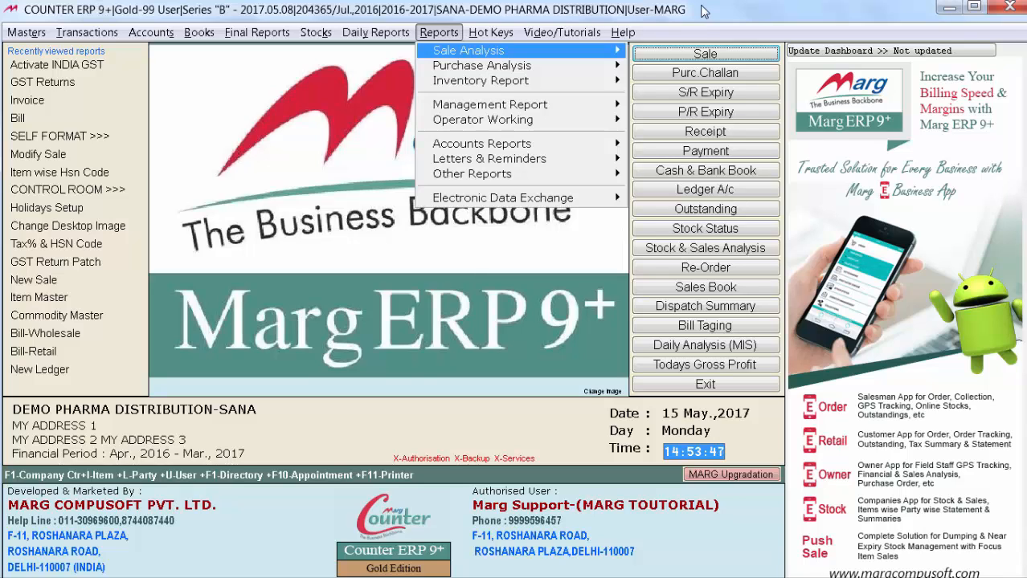
key("m")
key("Right")
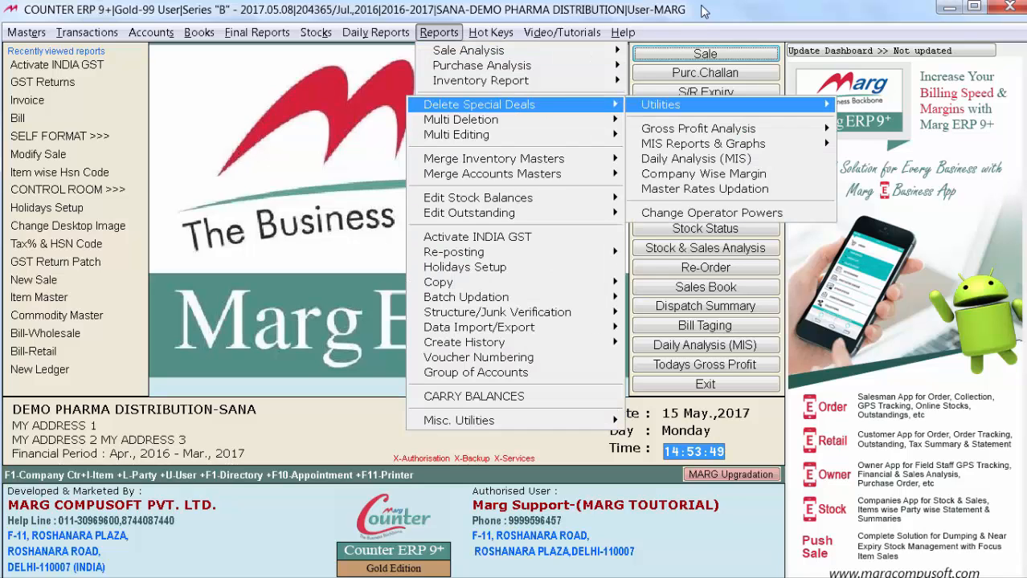
key("Down")
key("Down")
key("Right")
key("Down")
key("Down")
key("Down")
key("Down")
key("Down")
key("Down")
key("Down")
key("Down")
key("Down")
key("Down")
key("Down")
key("Down")
key("Down")
key("Down")
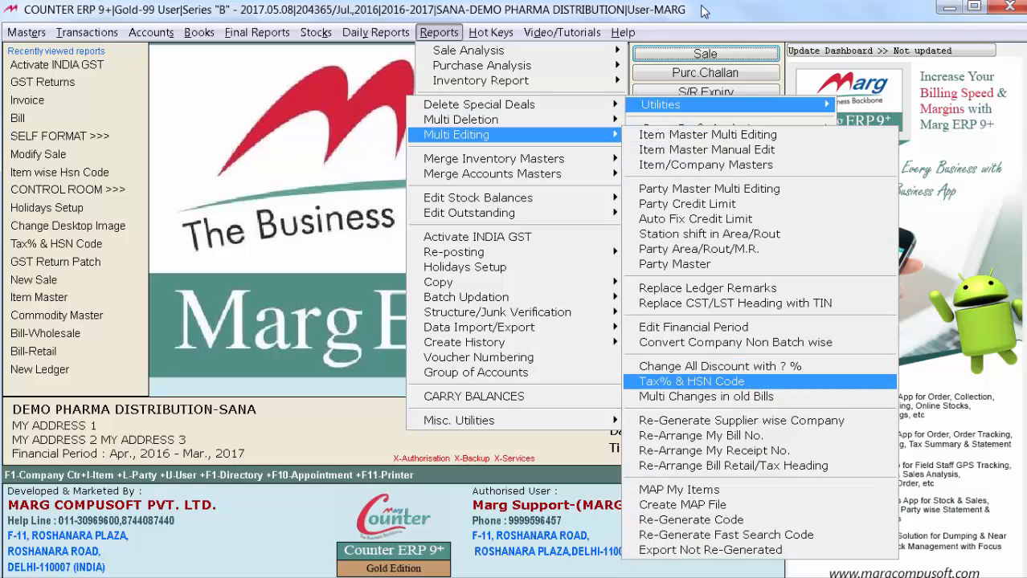
key("Return")
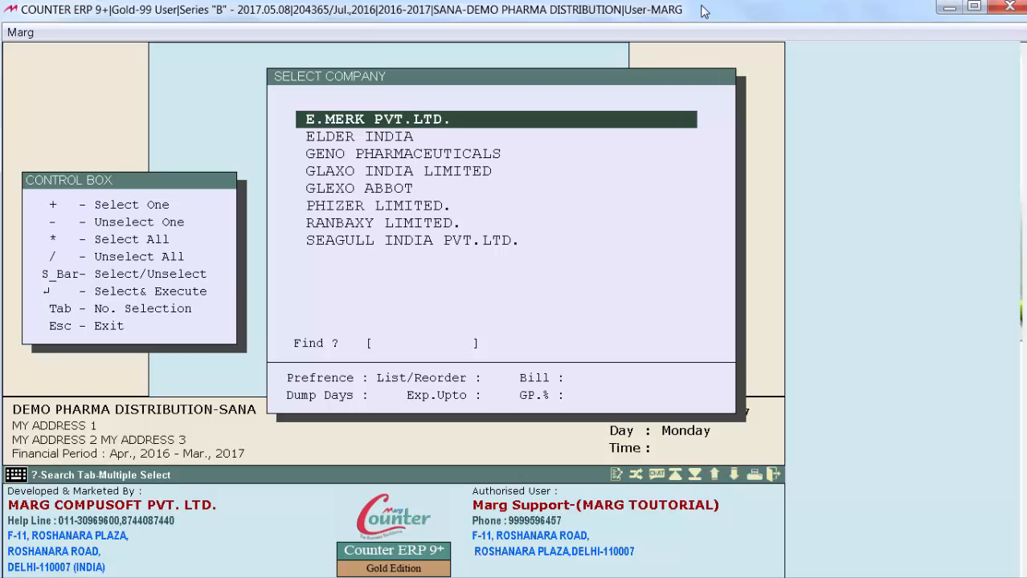
Select all companies from E.MERK PVT.LTD. to SEAGULL INDIA PVT.LTD., examine their tax and HSN code combinations, and exit
key("space")
key("space")
key("space")
key("space")
key("space")
key("space")
key("space")
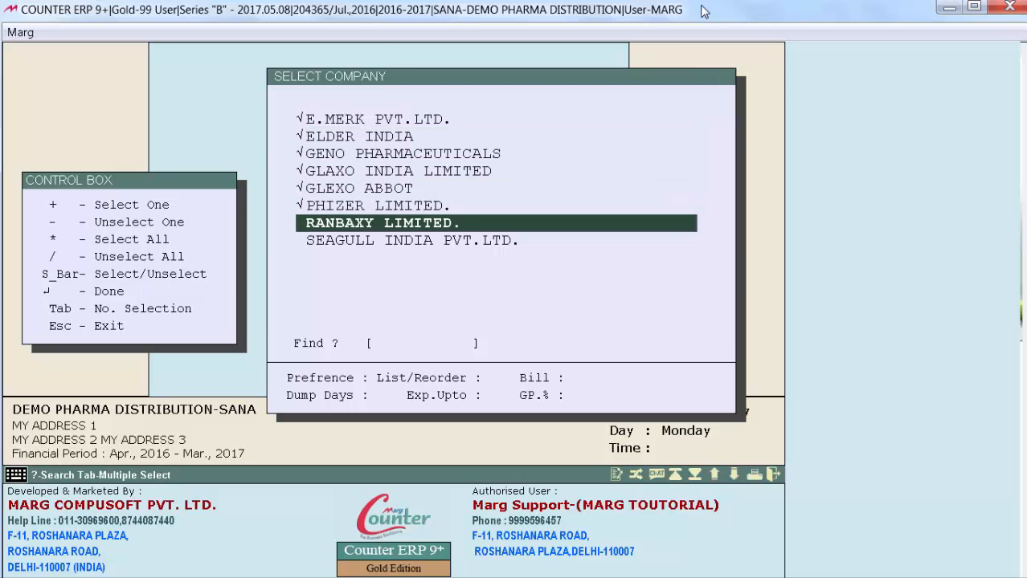
key("space")
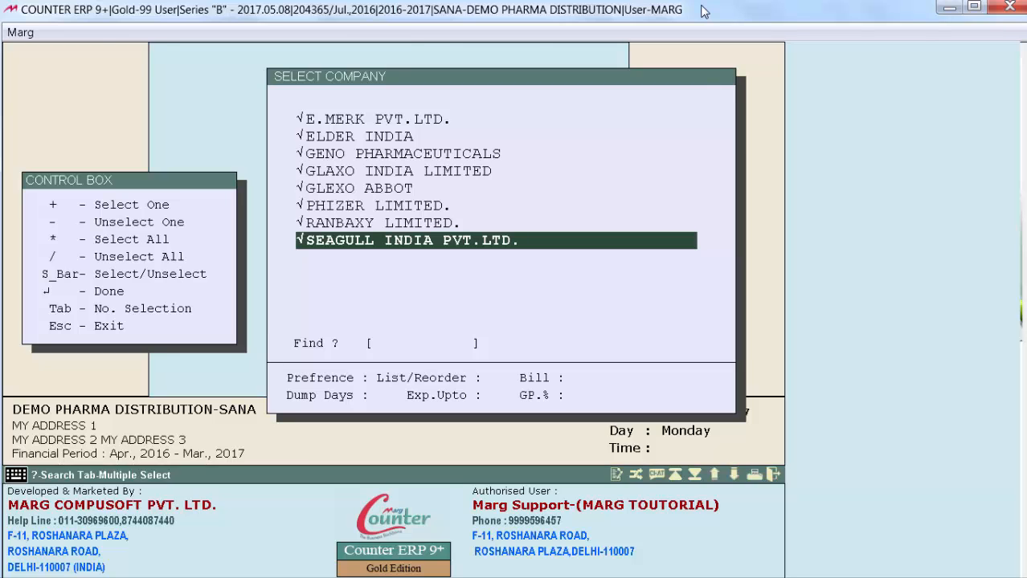
key("Return")
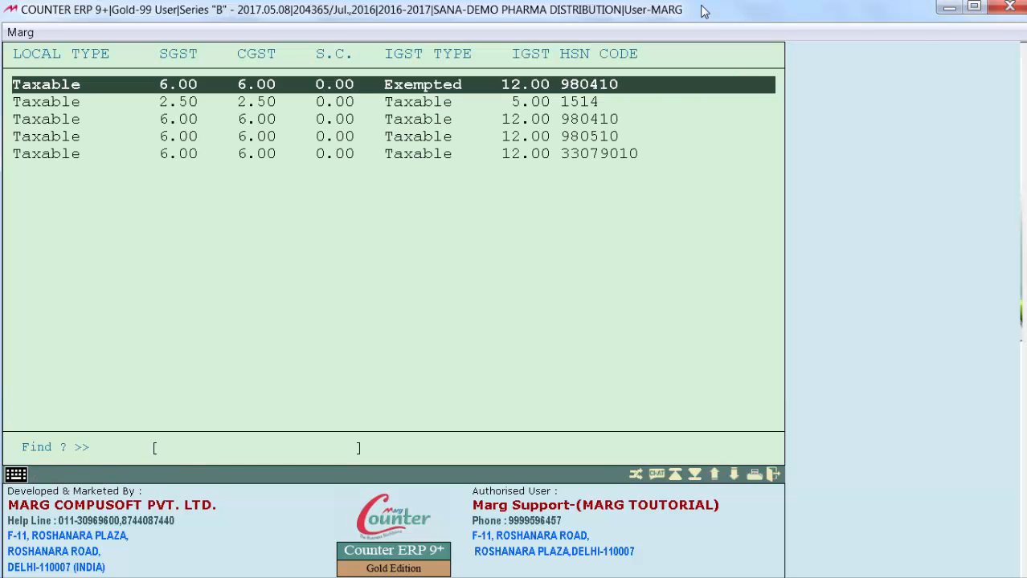
key("Escape")
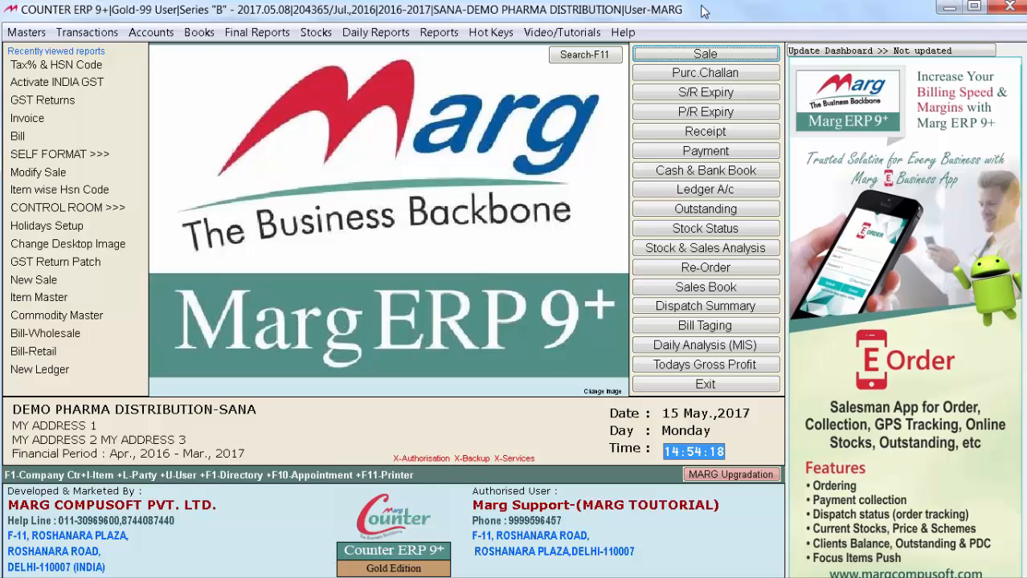
Open the HSN Code Master among the inventory masters and select code 980410, MEDICINE
key("alt+m")
key("Down")
key("Down")
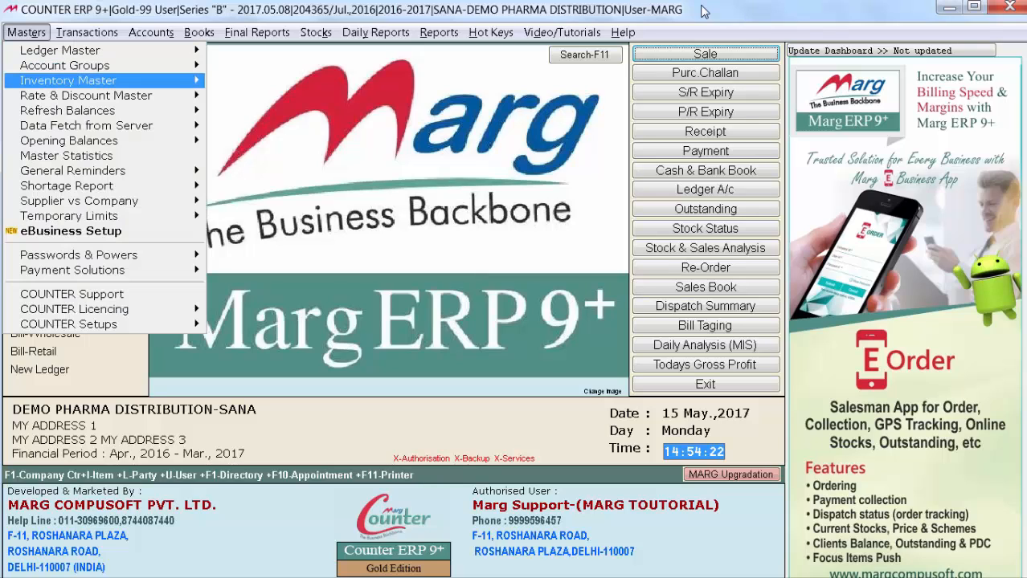
key("Right")
key("Down")
key("Down")
key("Down")
key("Down")
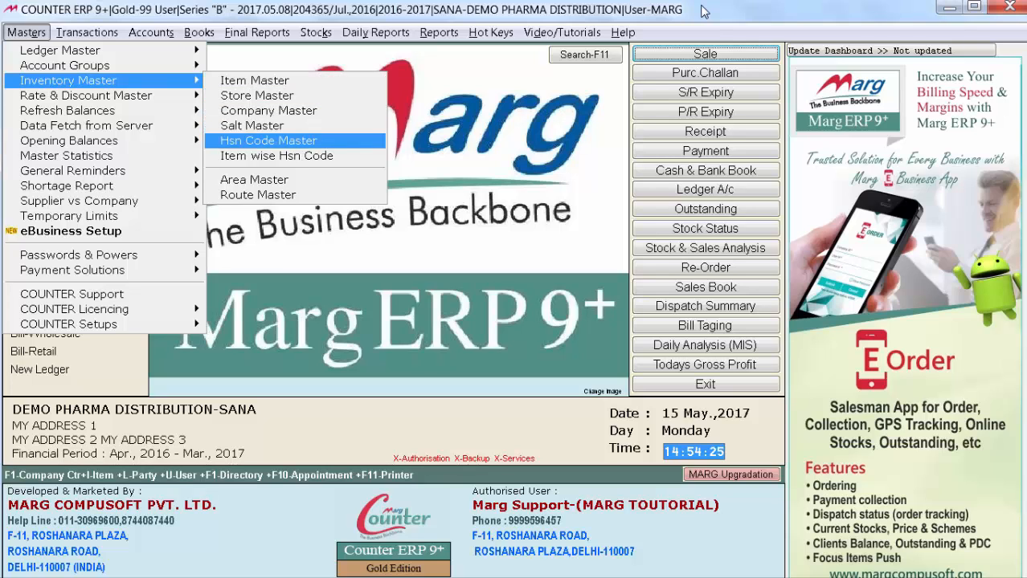
key("Return")
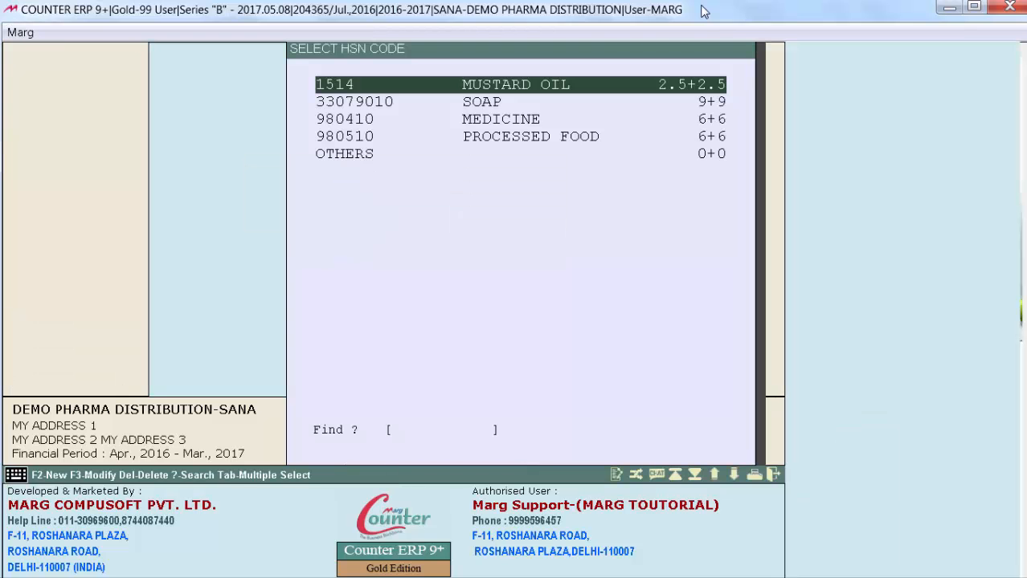
key("Down")
key("Down")
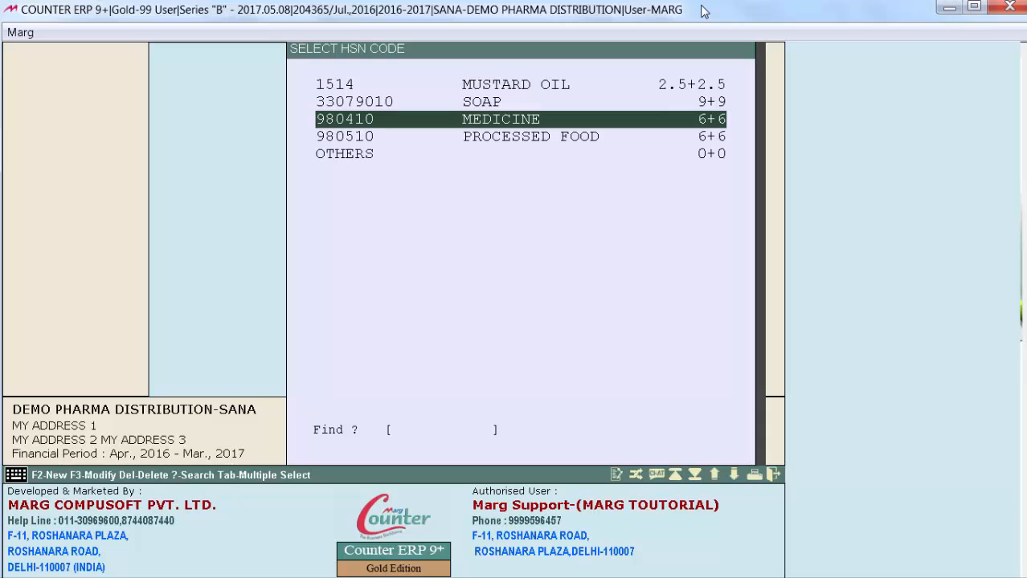
key("Return")
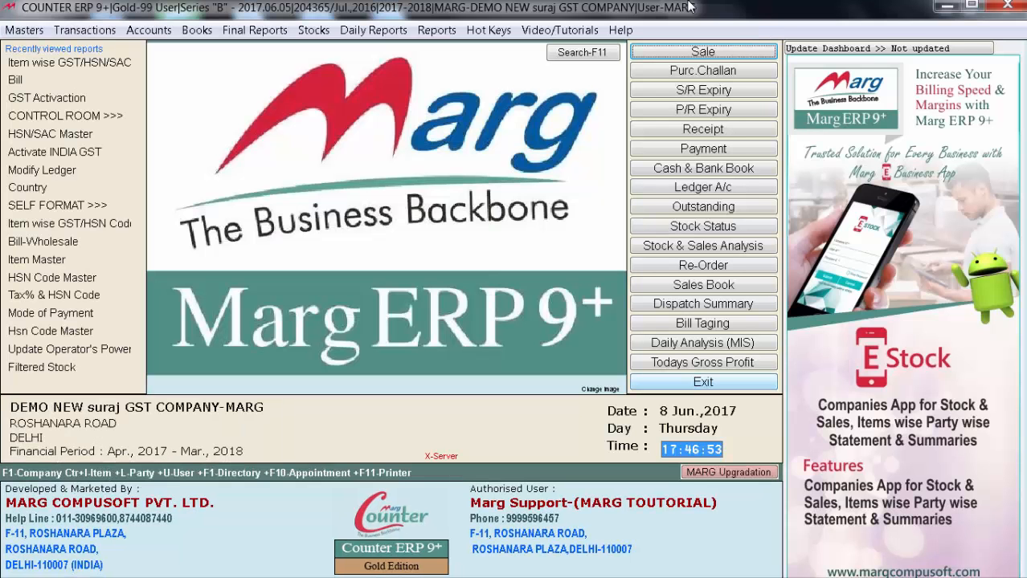
In the 2017-2018 GST company, open the Item wise GST/HSN/SAC master among the inventory masters
key("alt+m")
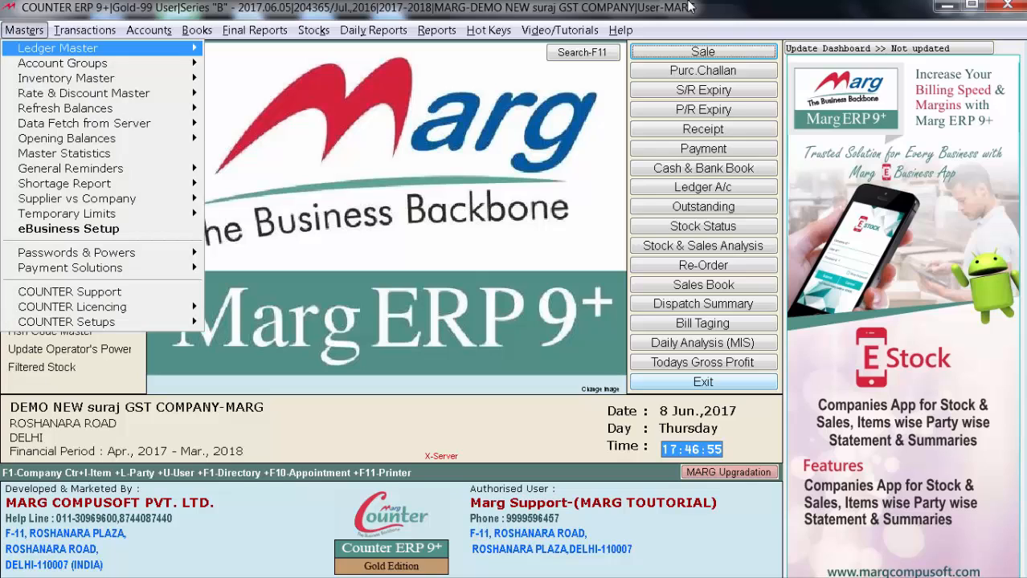
key("Down")
key("Down")
key("Right")
key("Down")
key("Down")
key("Down")
key("Down")
key("Down")
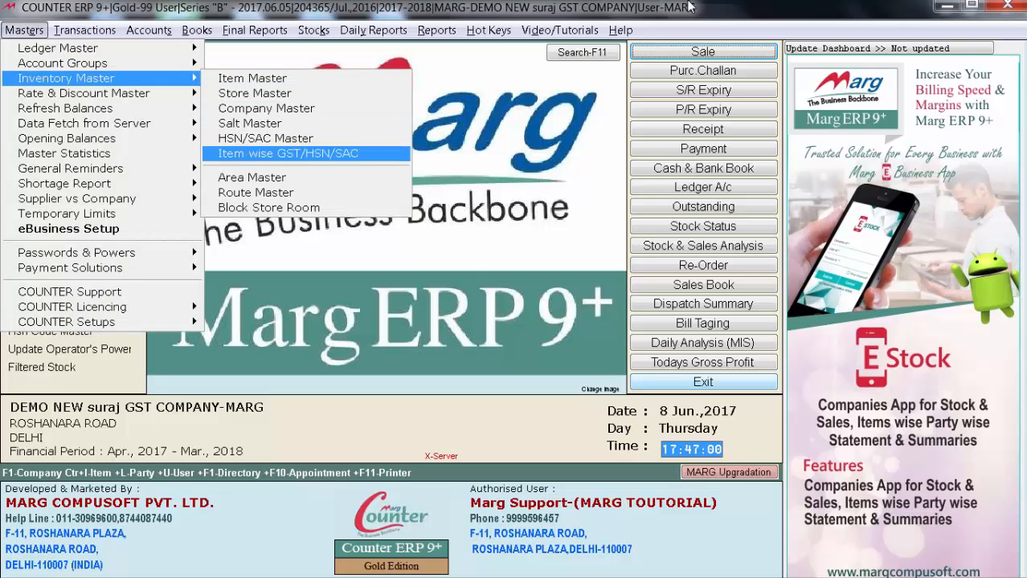
key("Return")
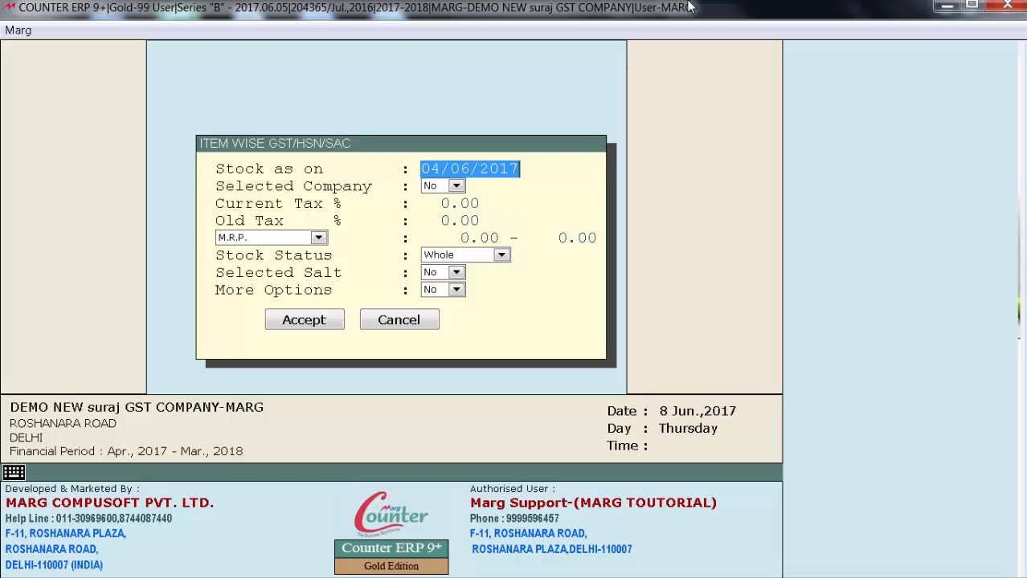
Keep the filters at stock as on 04/06/2017, Selected Company No, both tax rates 0.00, M.R.P. and Stock Status Whole
key("Return")
key("Return")
key("Return")
key("Return")
key("Return")
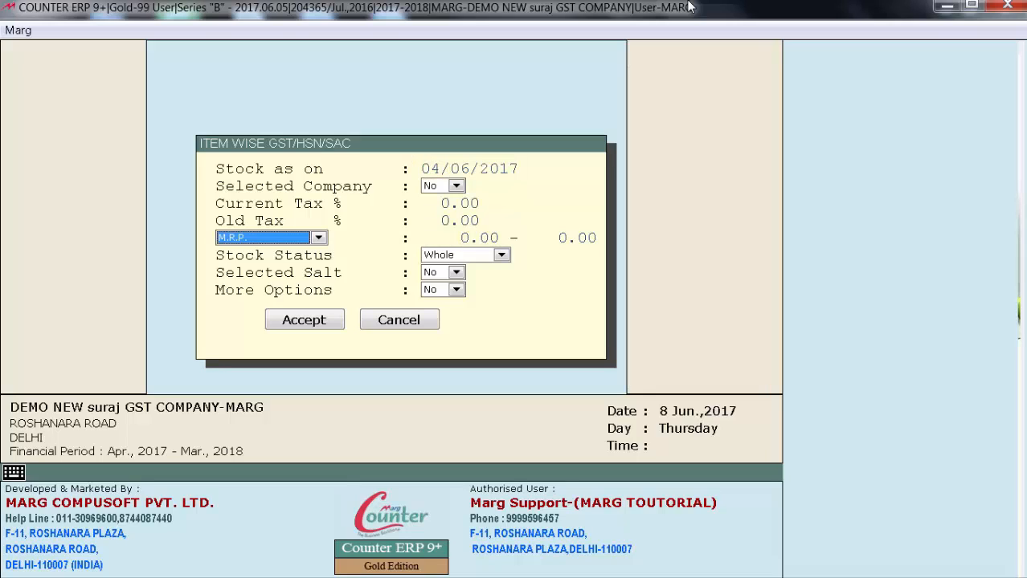
key("Return")
key("Return")
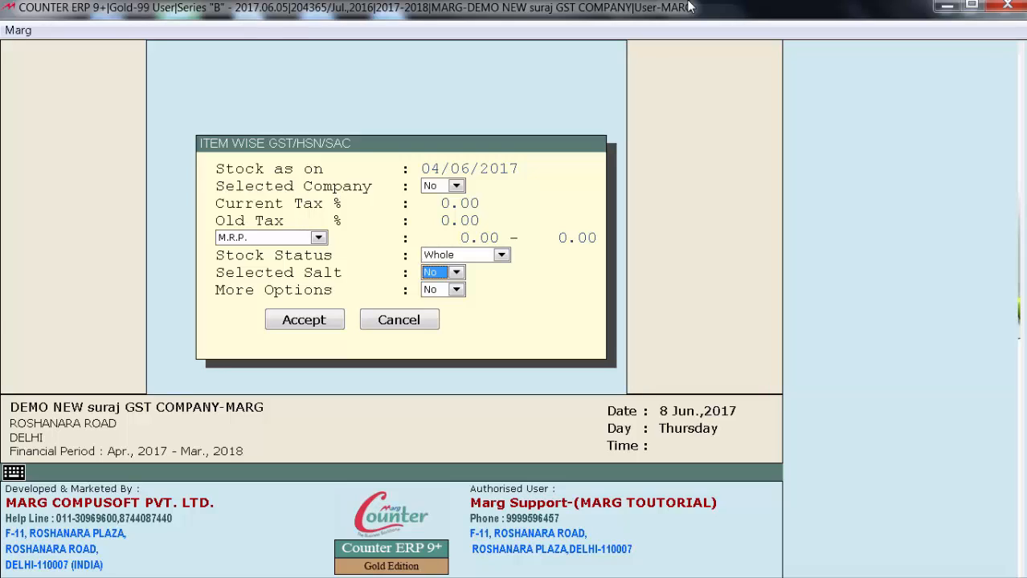
Try More Options with Selected HSN/SAC set to Yes to filter the items by code, and back out
left_click(455, 289)
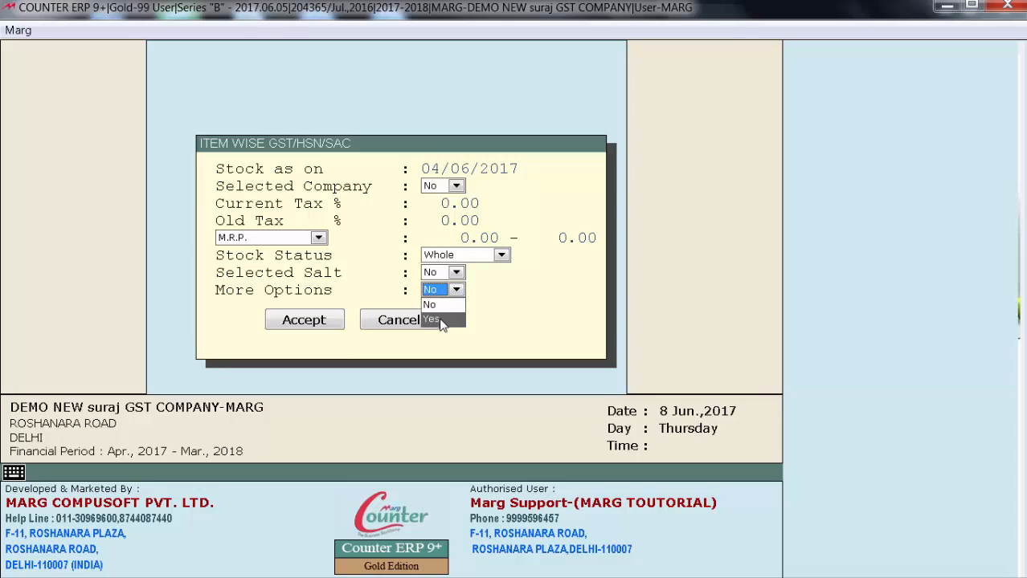
left_click(434, 320)
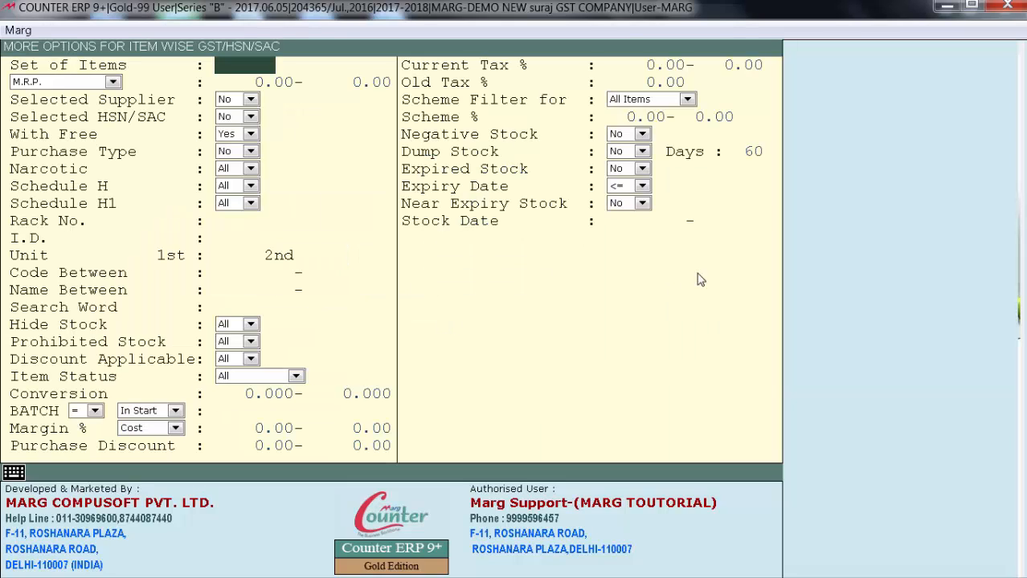
left_click(226, 117)
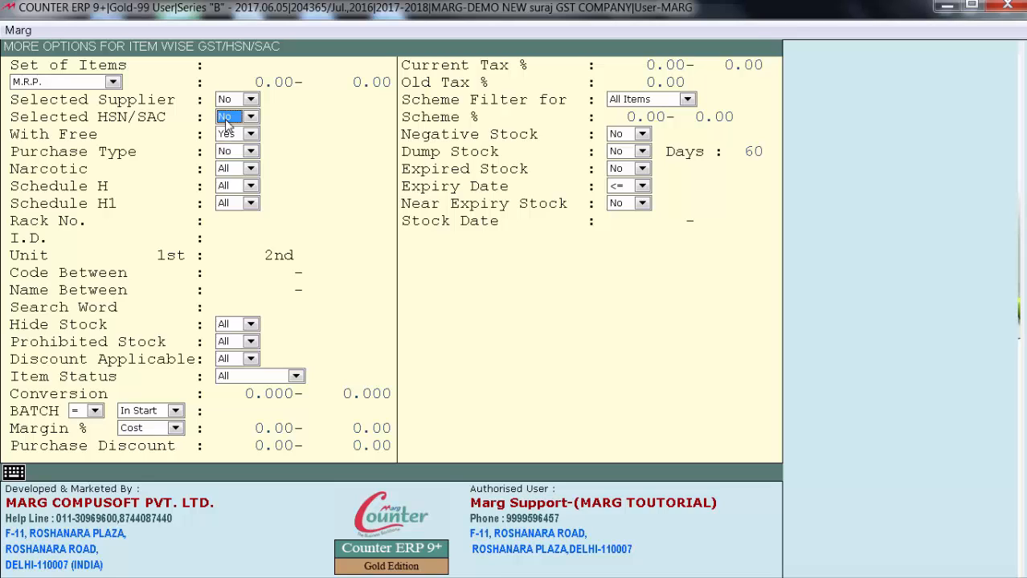
left_click(236, 137)
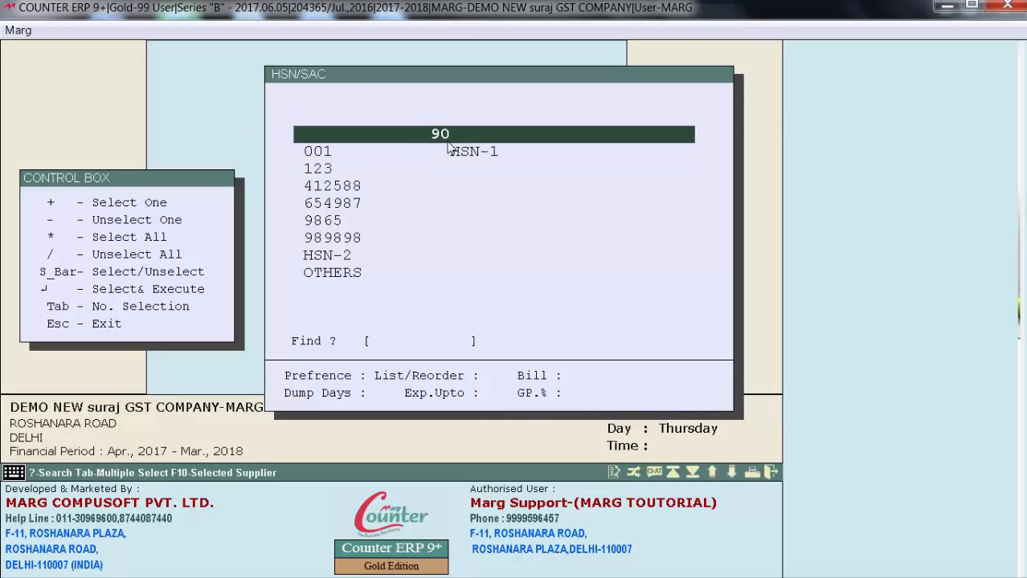
key("Escape")
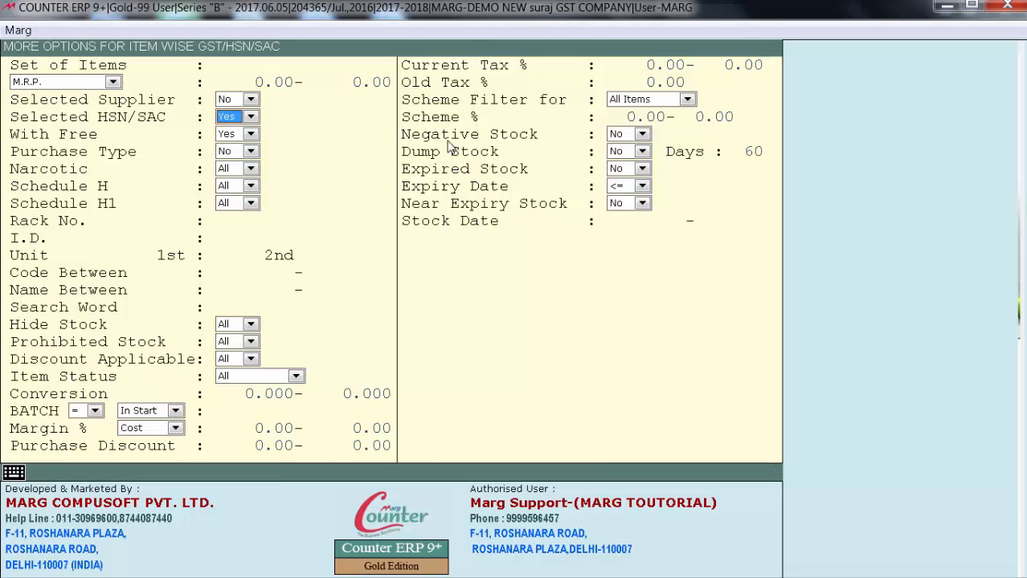
key("Escape")
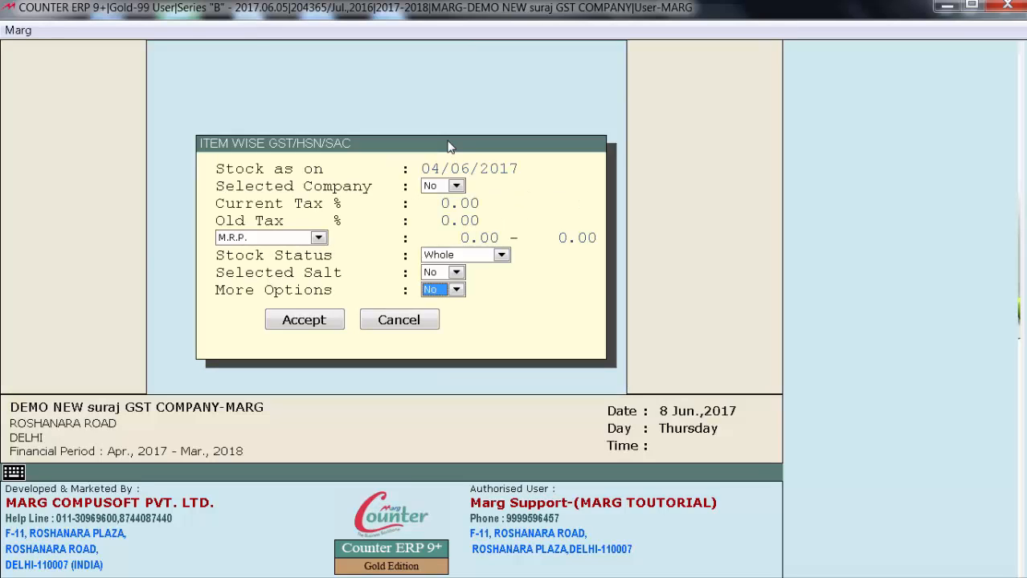
Accept the filters to list the items with their GST rates and HSN/SAC codes, and open the Difference Calculator
left_click(312, 320)
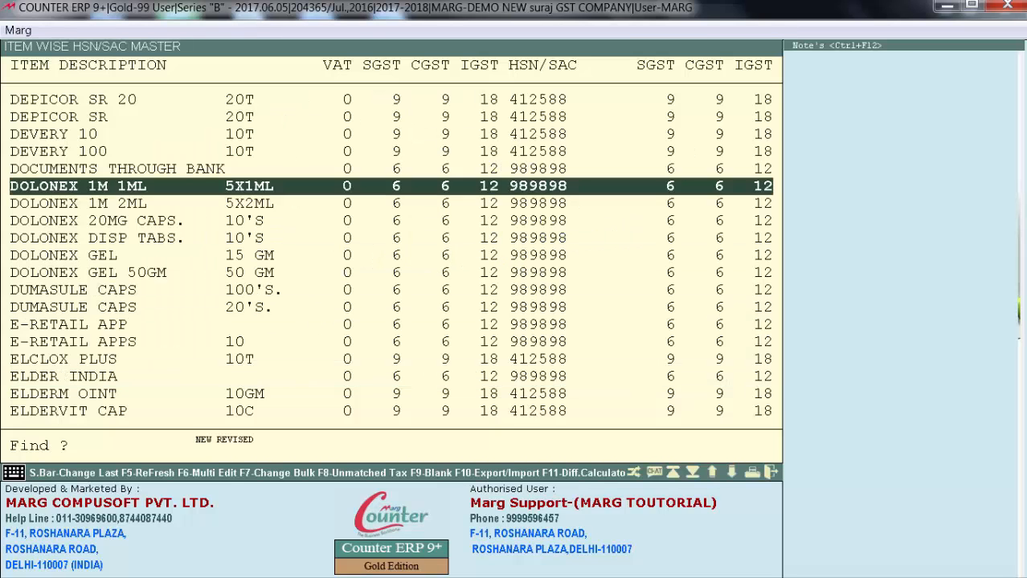
key("Up")
key("Up")
key("Up")
key("Up")
key("Up")
key("Up")
key("Up")
key("Up")
key("Up")
key("Up")
key("Up")
key("Up")
key("Up")
key("Up")
key("Up")
key("Up")
key("Up")
key("Up")
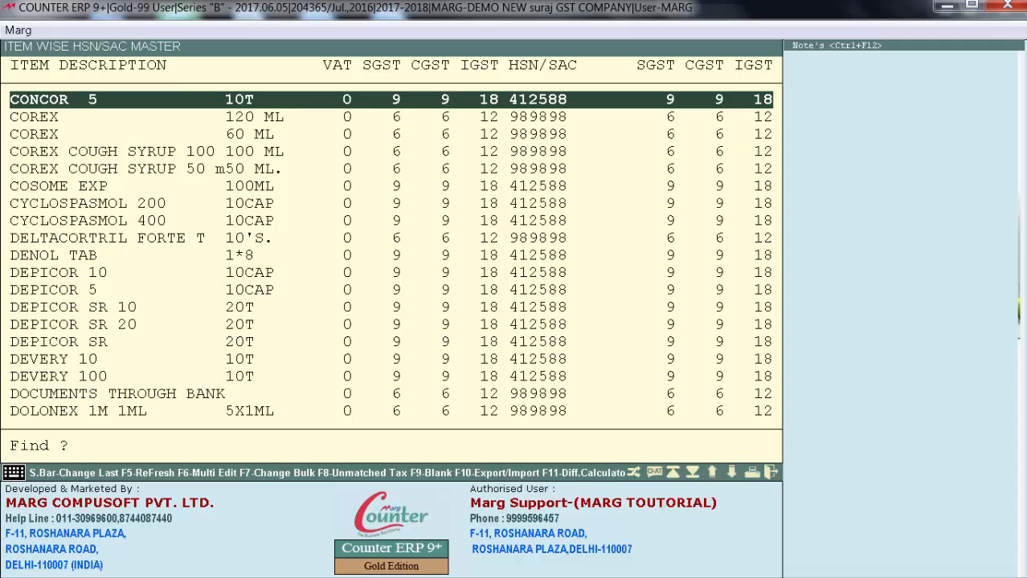
key("F11")
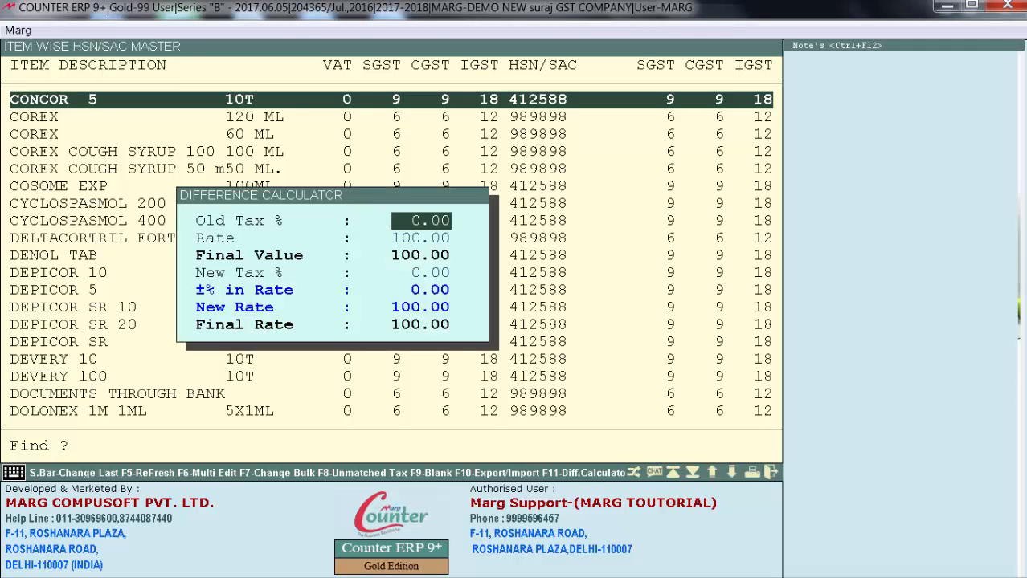
Browse the items, tax percentages and HSN codes in the item wise HSN code master
key("Down")
key("Down")
key("Down")
key("Down")
key("Down")
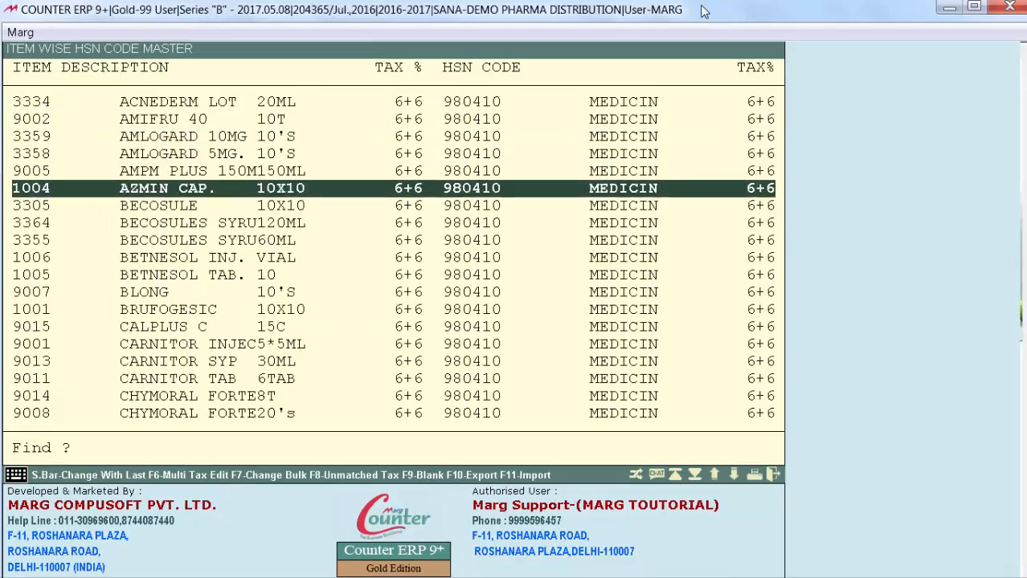
key("Down")
key("Down")
key("Down")
key("Down")
key("Down")
key("Down")
key("Down")
key("Down")
key("Down")
key("Down")
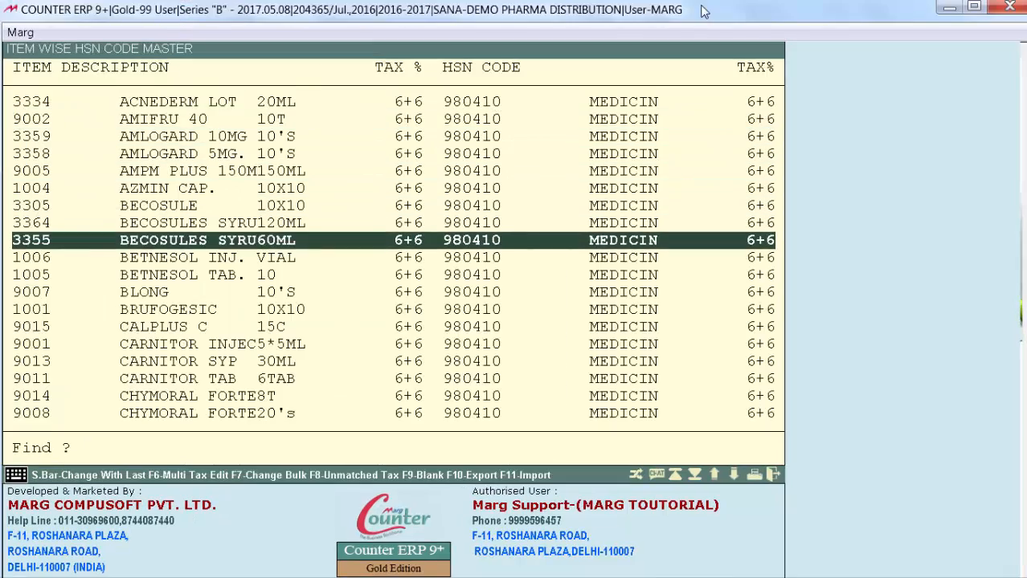
key("Up")
key("Up")
key("Up")
key("Up")
key("Up")
key("Up")
key("Up")
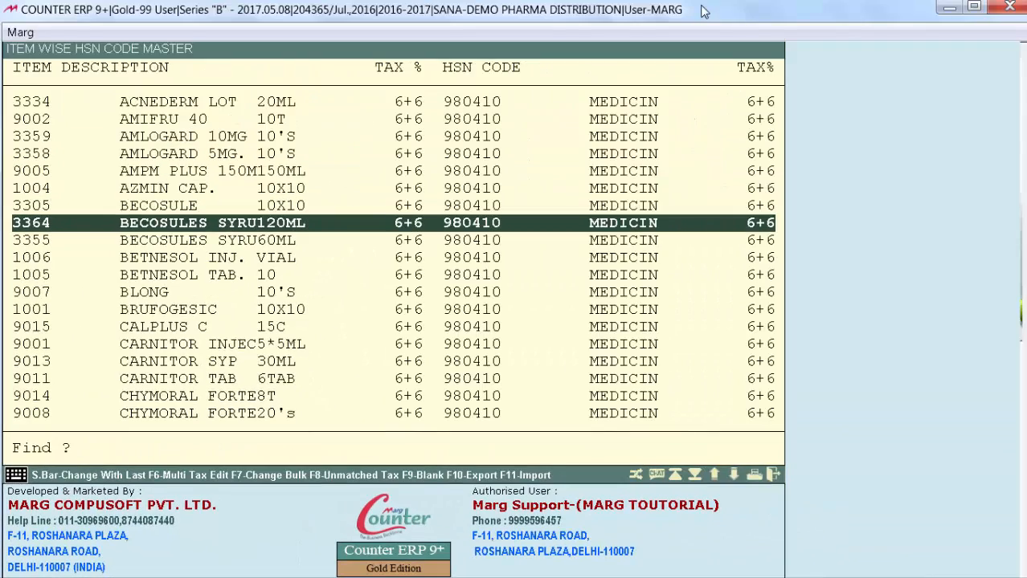
Open Multi Tax Edit, examine the tax and HSN code combinations, and return to the item list
key("F6")
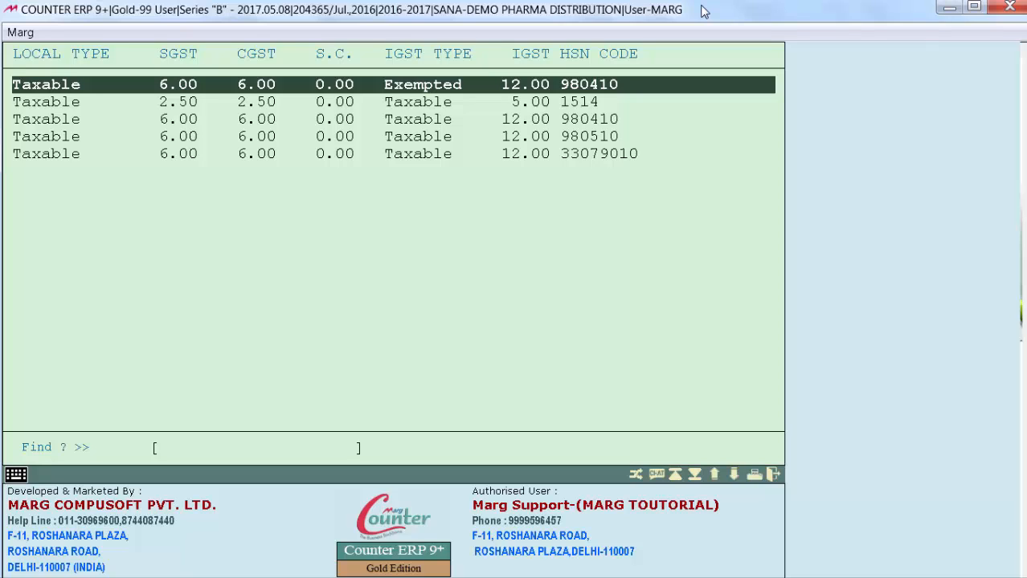
key("Down")
key("Down")
key("Down")
key("Down")
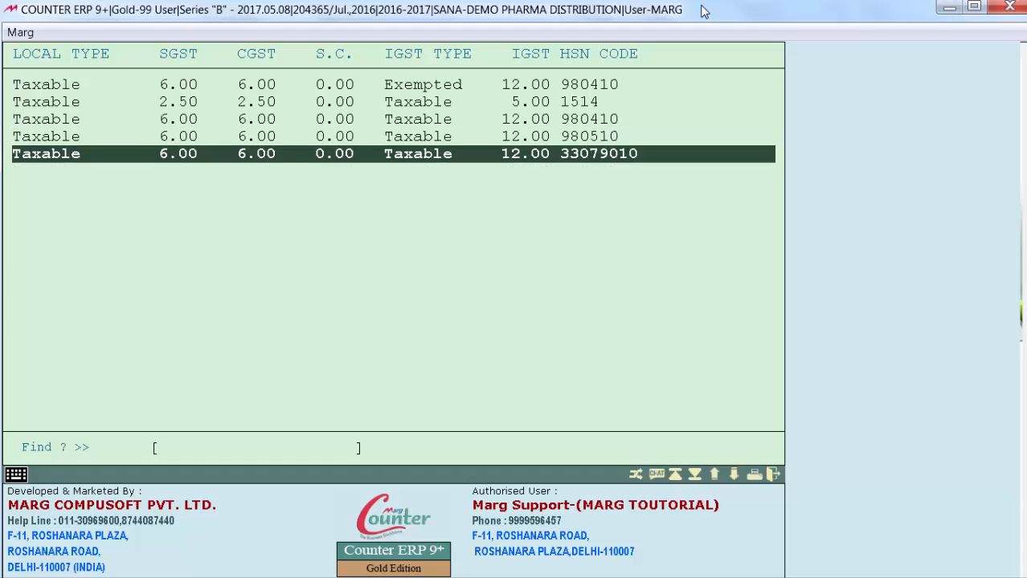
key("Up")
key("Up")
key("Return")
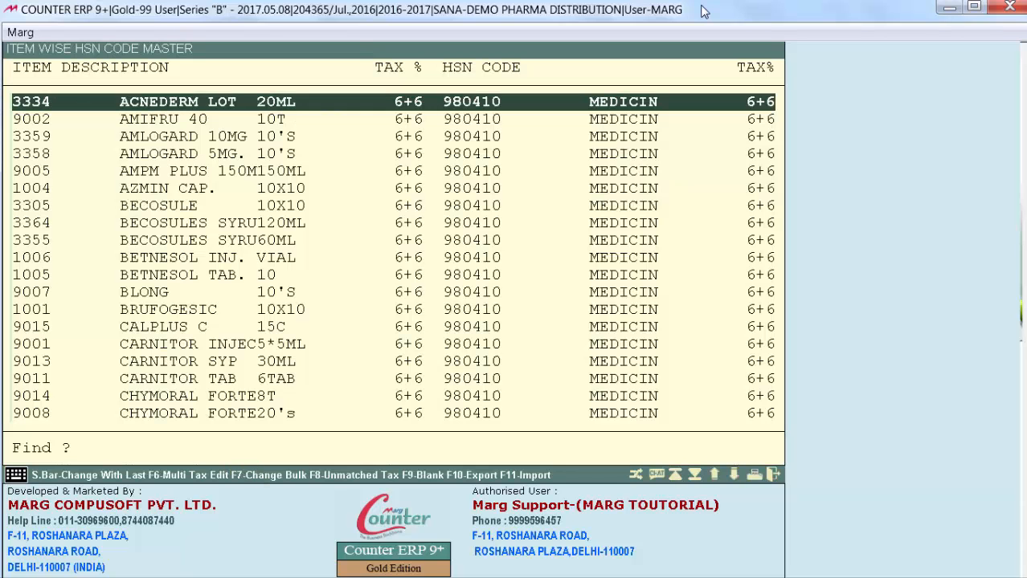
Bulk-assign HSN code 980410 (MEDICINE) to all items taxed at 2.5+2.5, confirming with CHANGE ALL SURE, and acknowledge the mismatch list
key("F7")
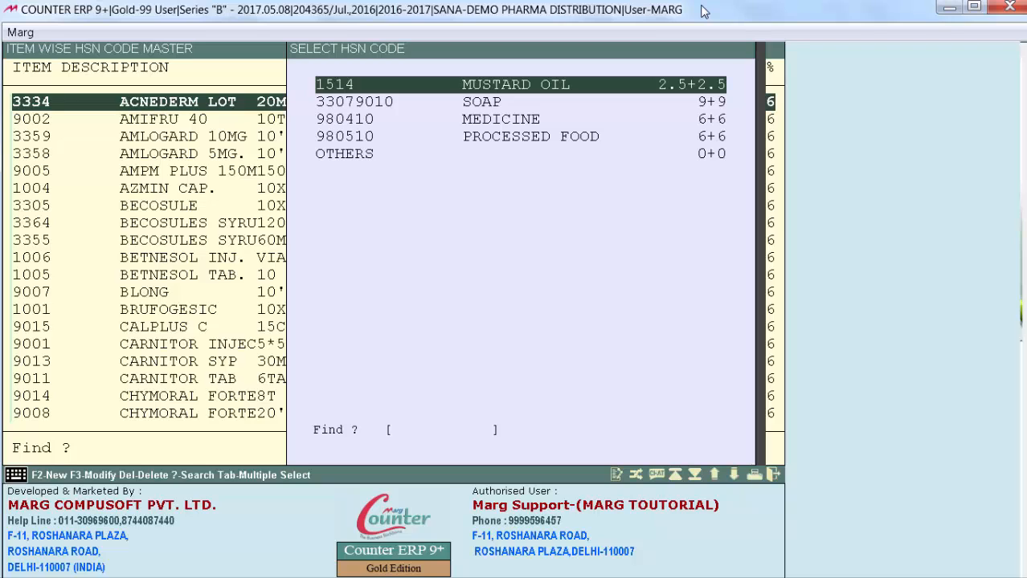
key("Down")
key("Down")
key("Return")
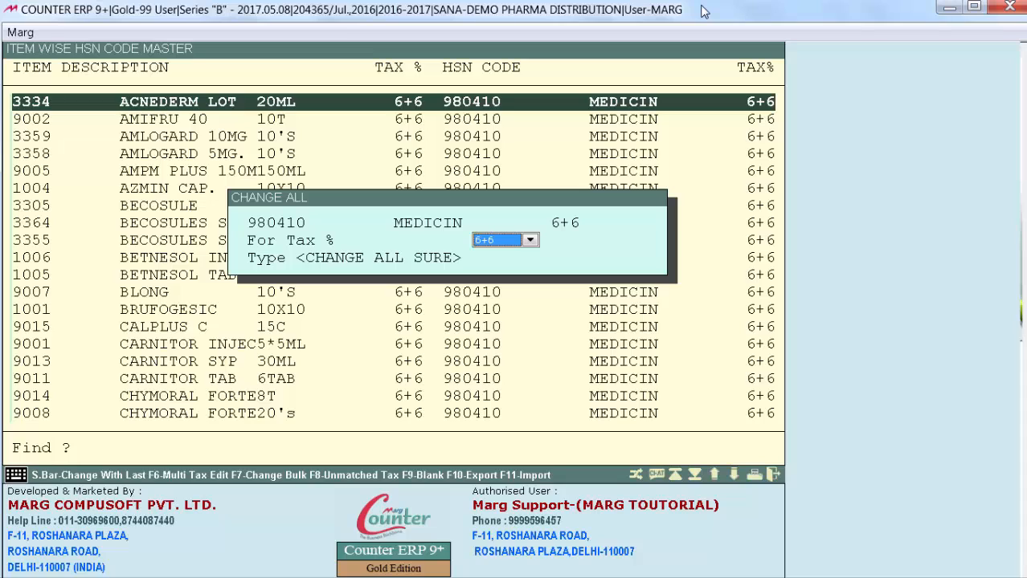
key("space")
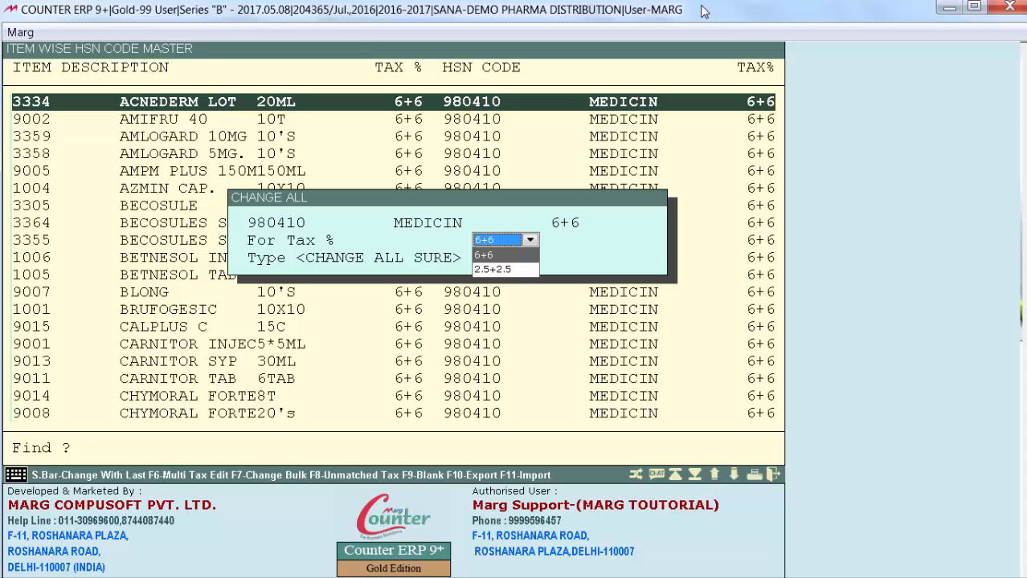
key("Down")
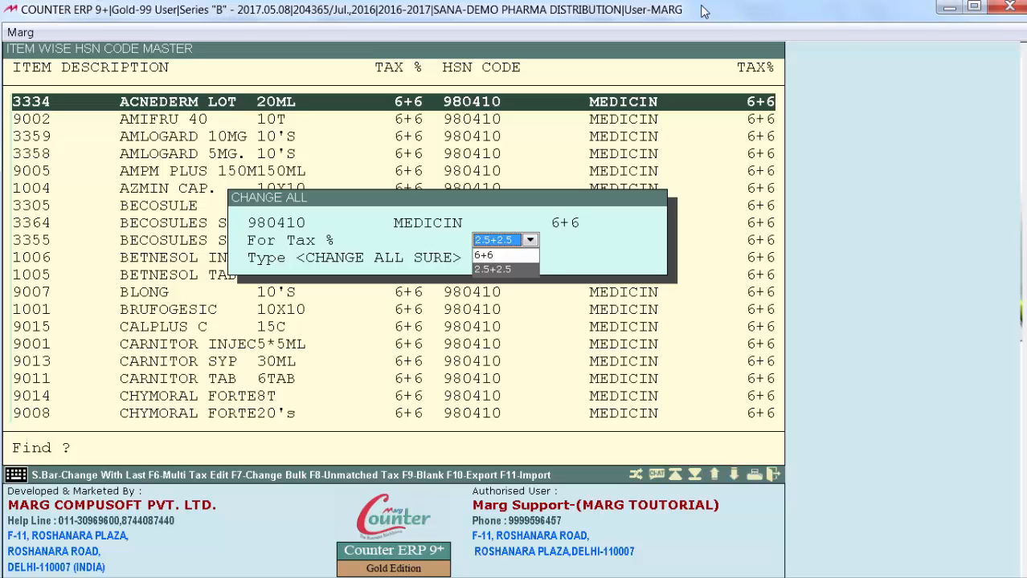
key("Return")
key("Return")
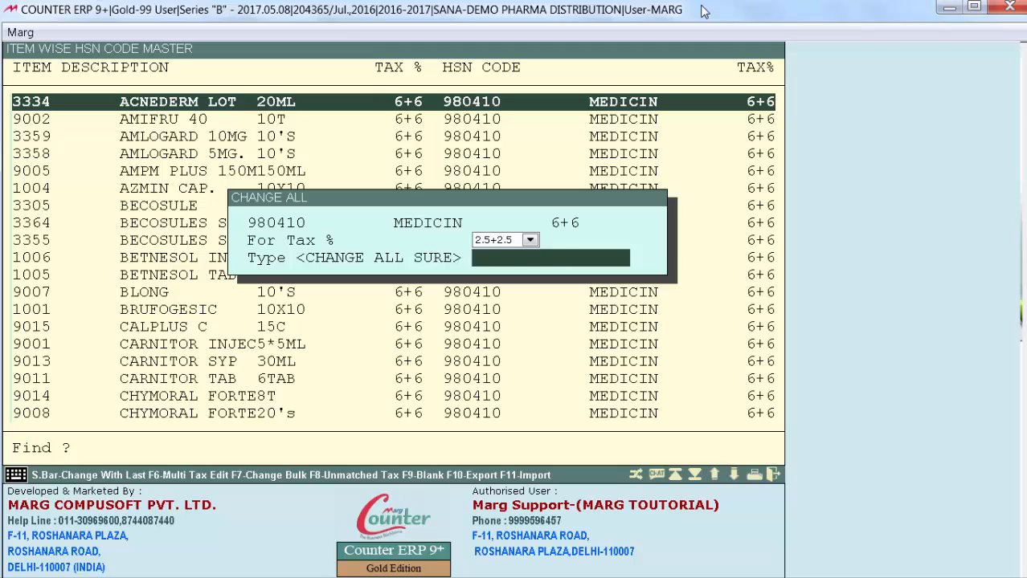
type("CHANGE ALL SURE")
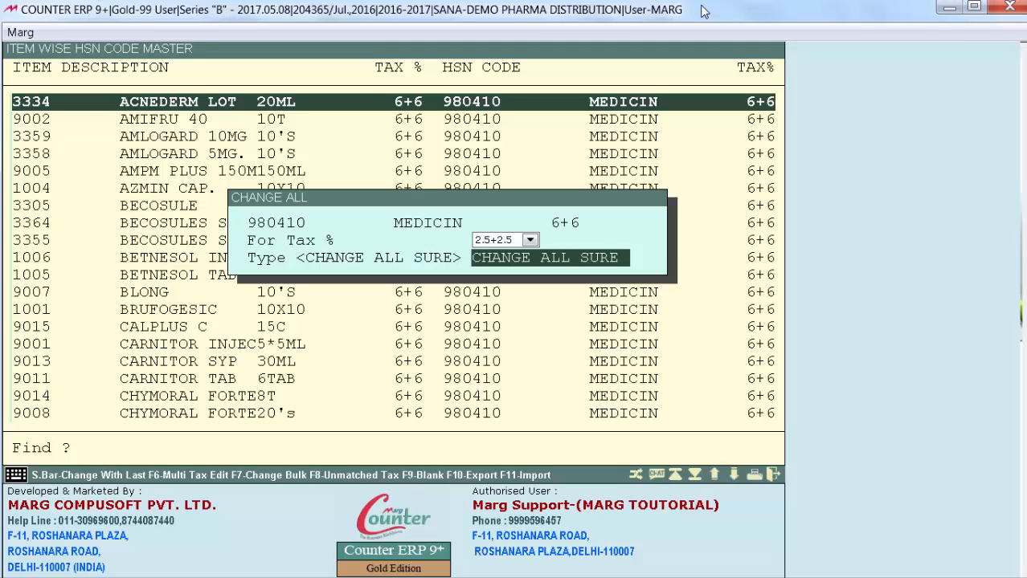
key("Return")
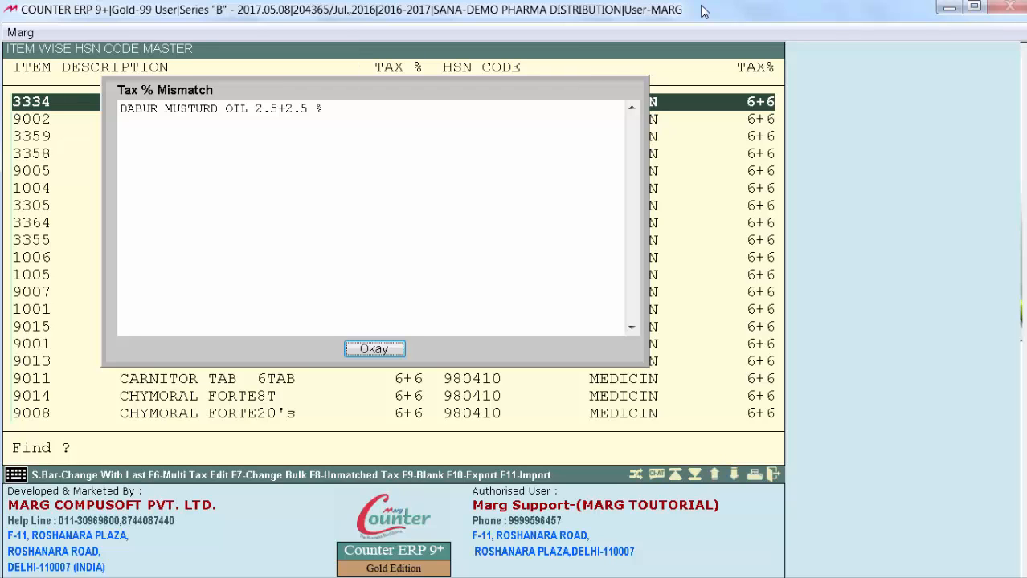
left_click(373, 349)
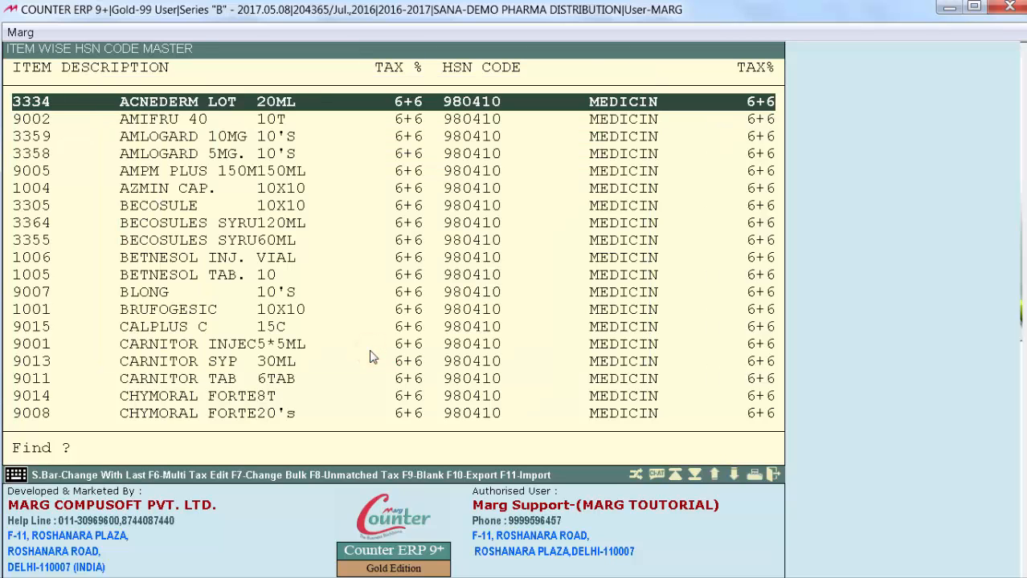
Find the DABUR MUSTURD item and examine the tax percentages and HSN codes there and in the items below it
type("DA")
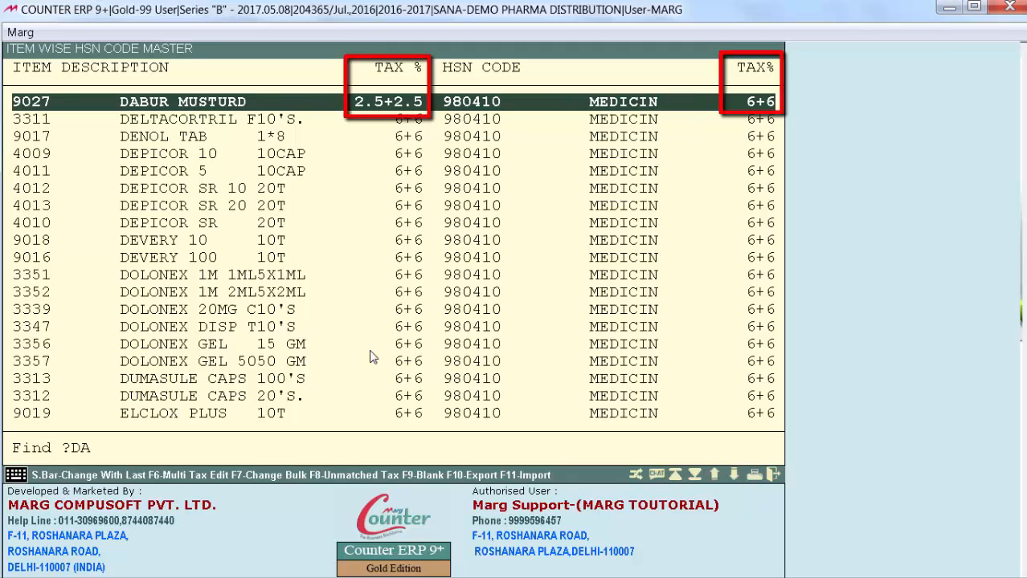
key("Down")
key("Down")
key("Down")
key("Down")
key("Down")
key("Down")
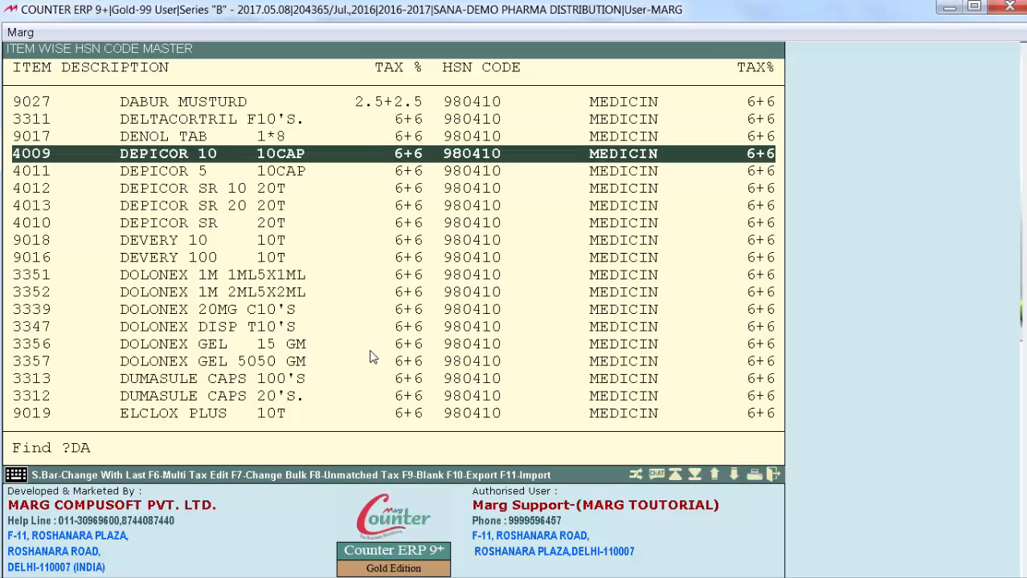
key("Down")
key("Down")
key("Down")
key("Down")
key("Down")
key("Down")
key("Down")
key("Down")
key("Down")
key("Down")
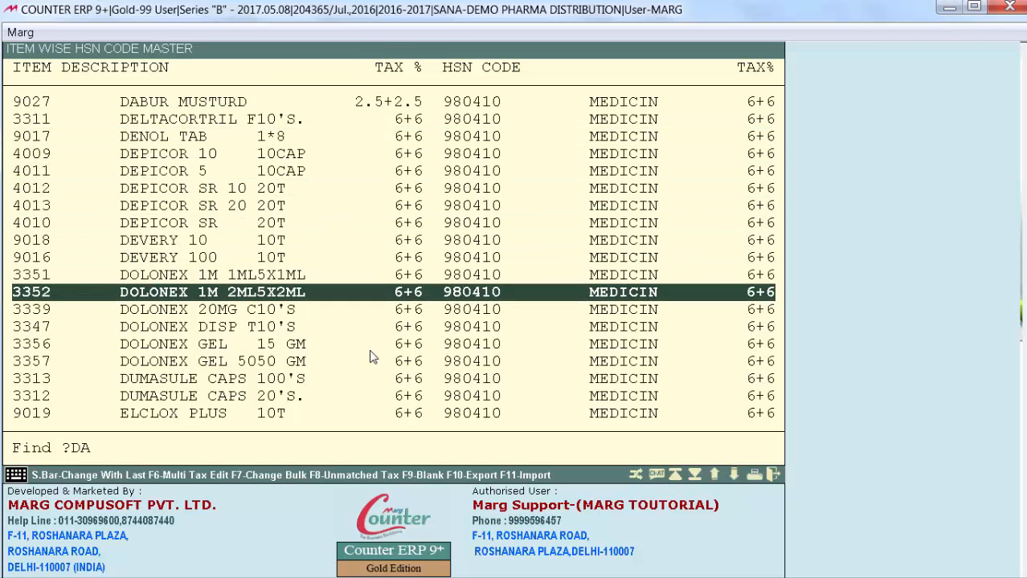
key("Down")
key("Down")
key("Down")
key("Down")
key("Down")
key("Down")
key("Down")
key("Down")
key("Down")
key("Down")
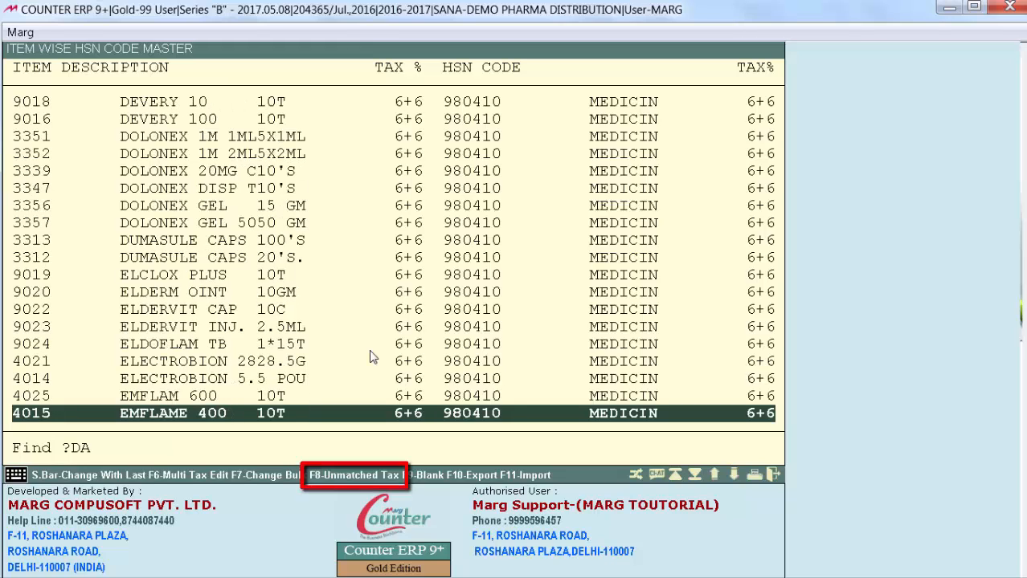
List the items with unmatched tax and assign HSN code 1514 (MUSTARD OIL) to DABUR MUSTURD, accepting its tax settings
key("F8")
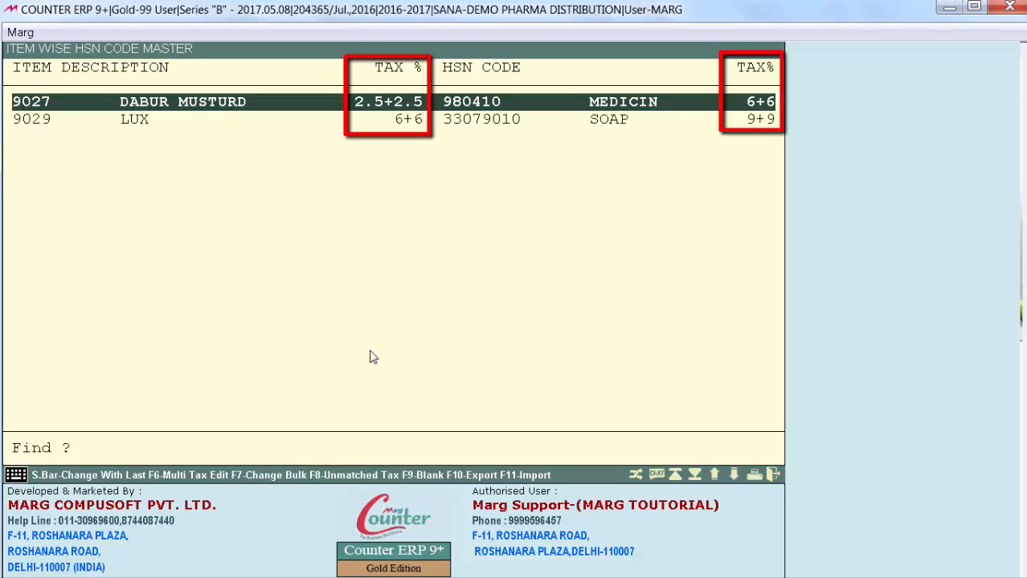
key("Return")
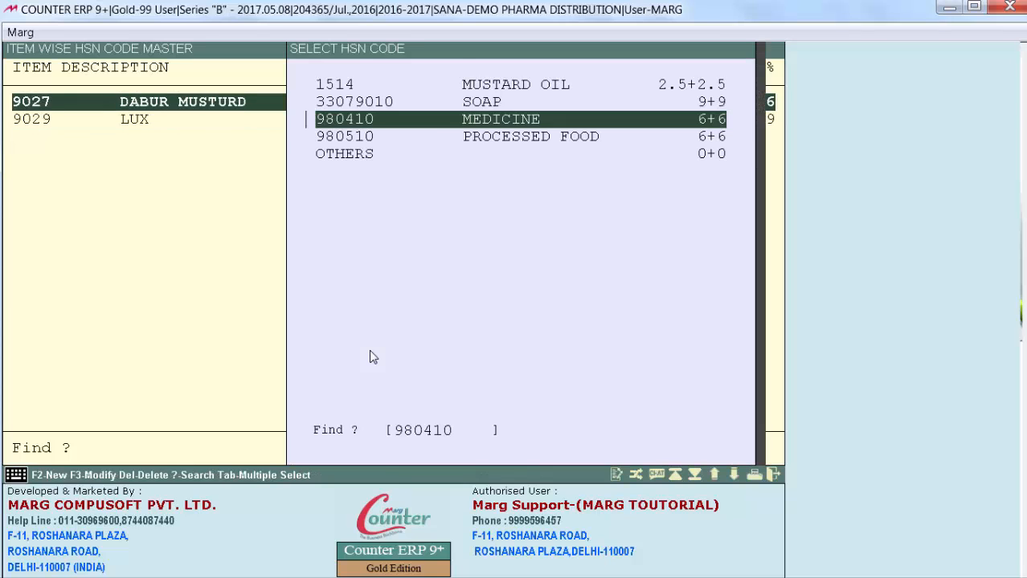
key("Up")
key("Up")
key("Return")
key("Return")
key("Return")
key("Return")
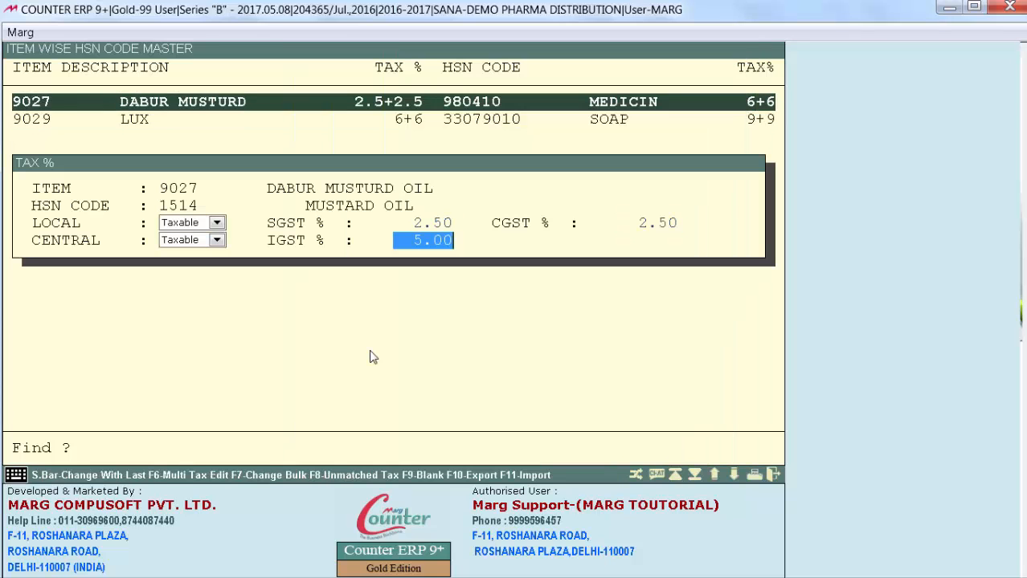
key("Return")
Accept HSN code 33079010 (SOAP) for the LUX item and enter 9 as its tax percentage
key("Return")
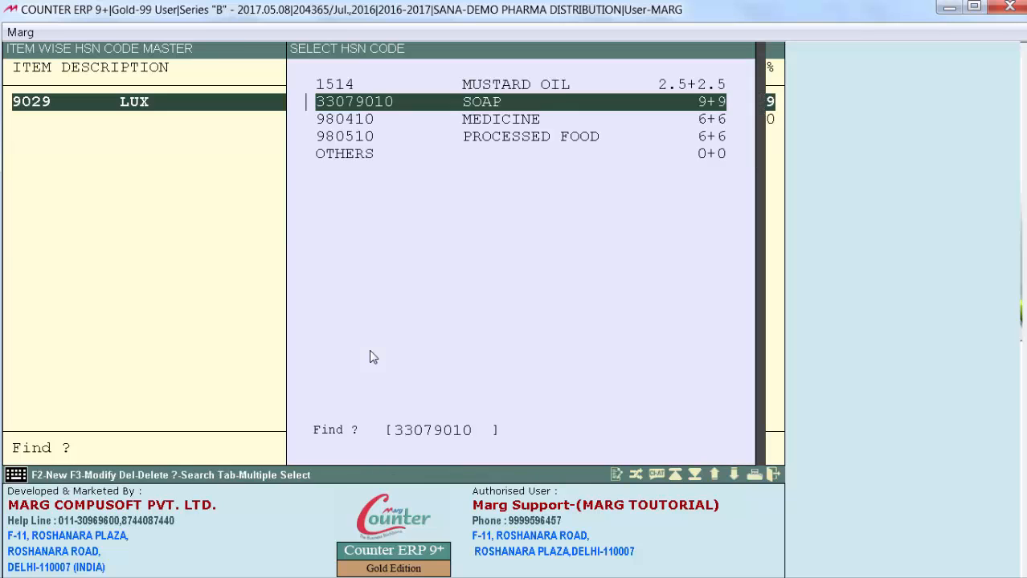
key("Return")
type("9")
key("Return")
key("Return")
key("Return")
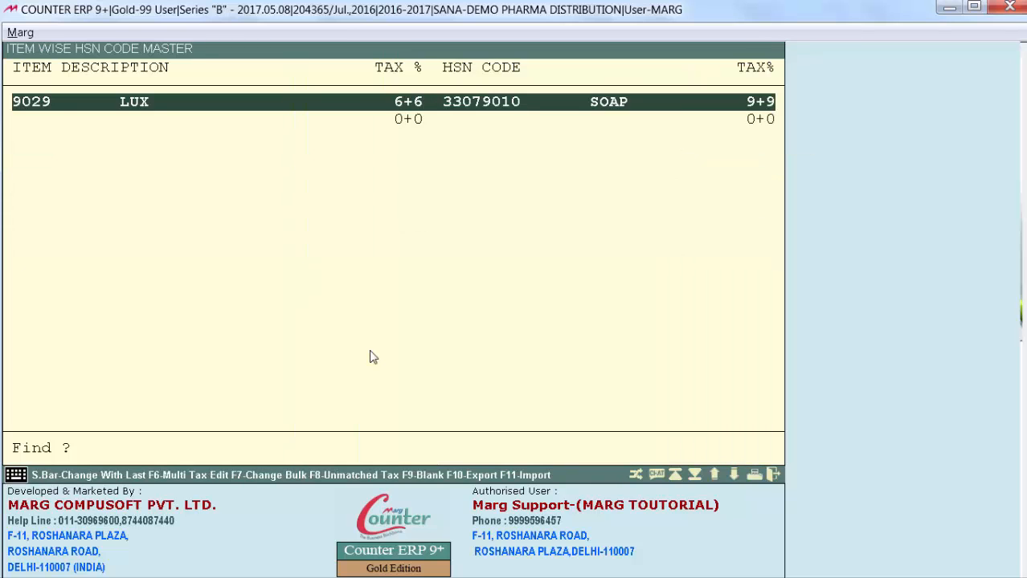
Review the HSN codes and tax percentages in the full item list, including the DABUR MUSTURD entry
key("Down")
key("Down")
key("Down")
key("Down")
key("Down")
key("Down")
key("Down")
key("Down")
key("Down")
key("Down")
key("Down")
key("Down")
key("Down")
key("Down")
key("Down")
key("Down")
key("Down")
key("Down")
key("Down")
key("Down")
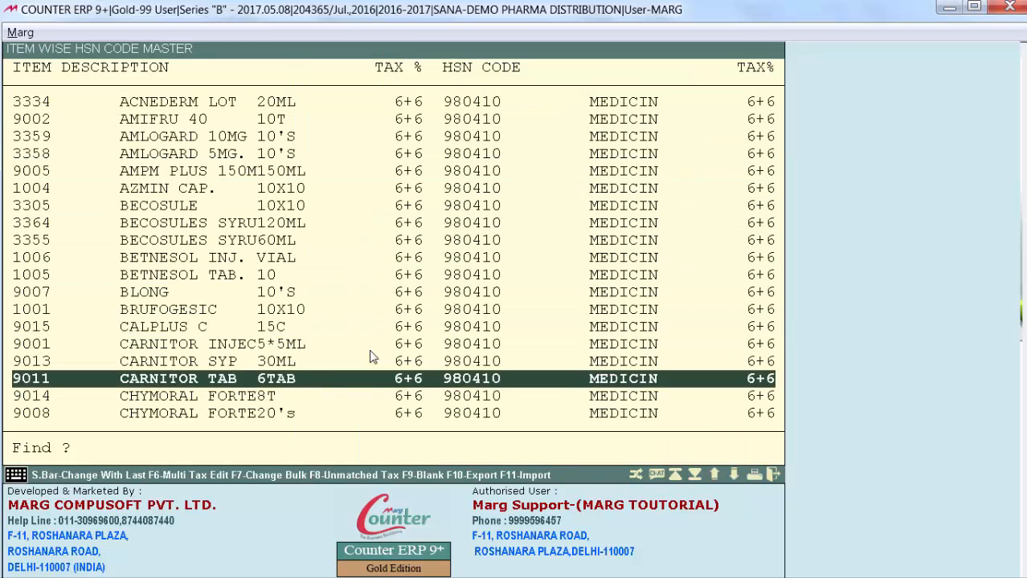
key("Up")
key("Up")
key("Up")
key("Up")
key("Up")
key("Up")
key("Up")
key("Up")
key("Up")
key("Up")
key("Up")
key("Up")
key("Up")
key("Up")
key("Up")
key("Up")
key("Up")
key("Up")
key("Up")
key("Up")
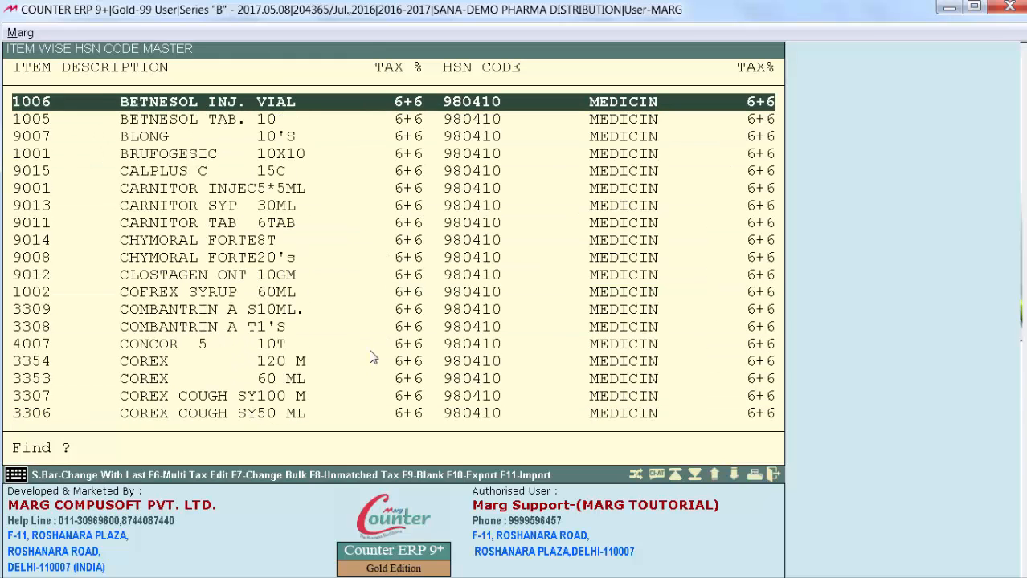
key("Down")
key("Down")
key("Down")
key("Down")
key("Down")
key("Down")
key("Down")
key("Down")
key("Down")
key("Down")
key("Down")
key("Down")
key("Down")
key("Down")
key("Down")
key("Down")
key("Down")
key("Down")
key("Down")
key("Down")
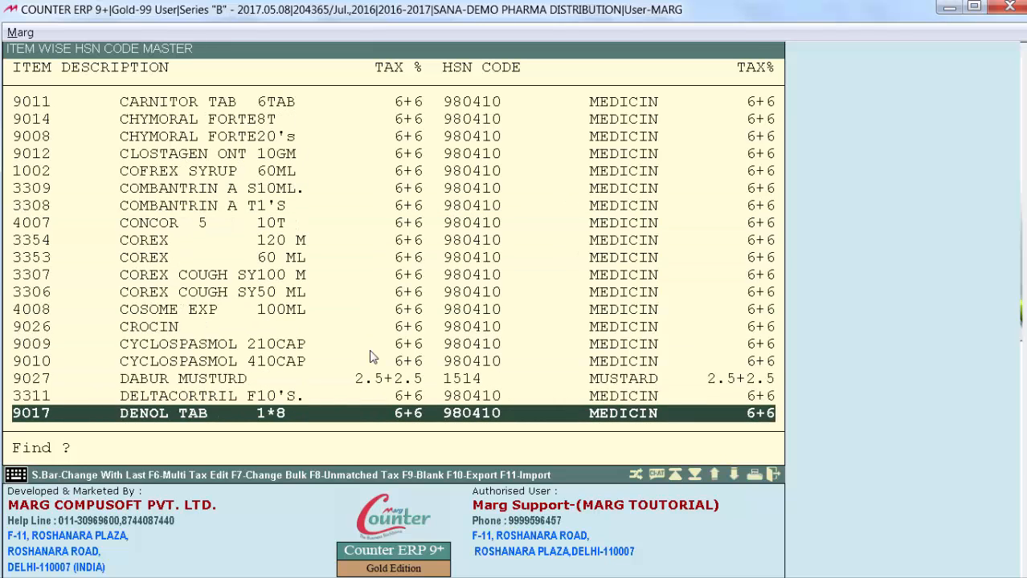
key("Up")
key("Up")
key("Up")
key("Up")
key("Up")
key("Up")
key("Up")
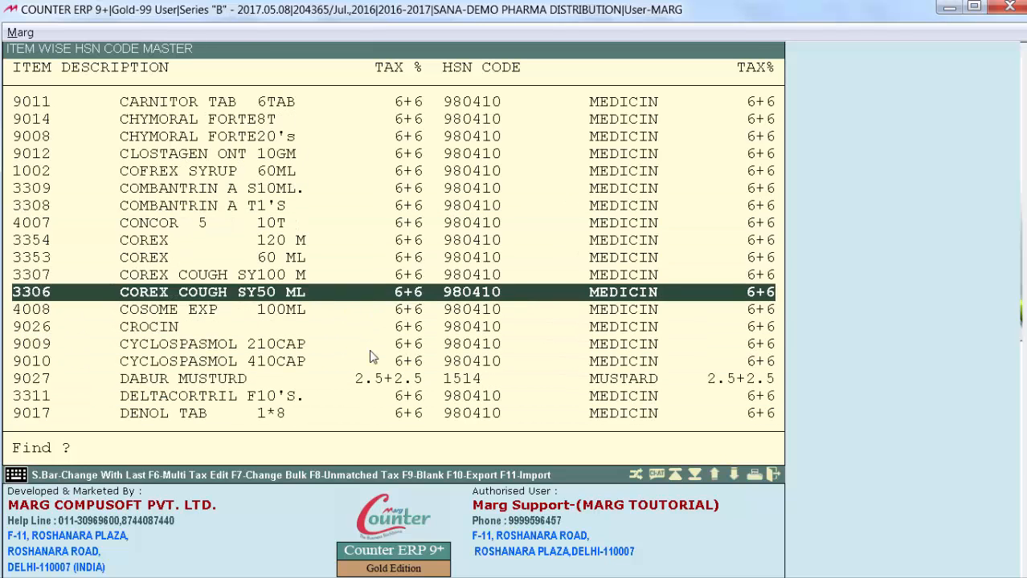
Export the item list to D:\MARGERP\reports\HSNCODEMASTER.XLS and open the hsncodemaster file from the Reports folder in Excel
key("F10")
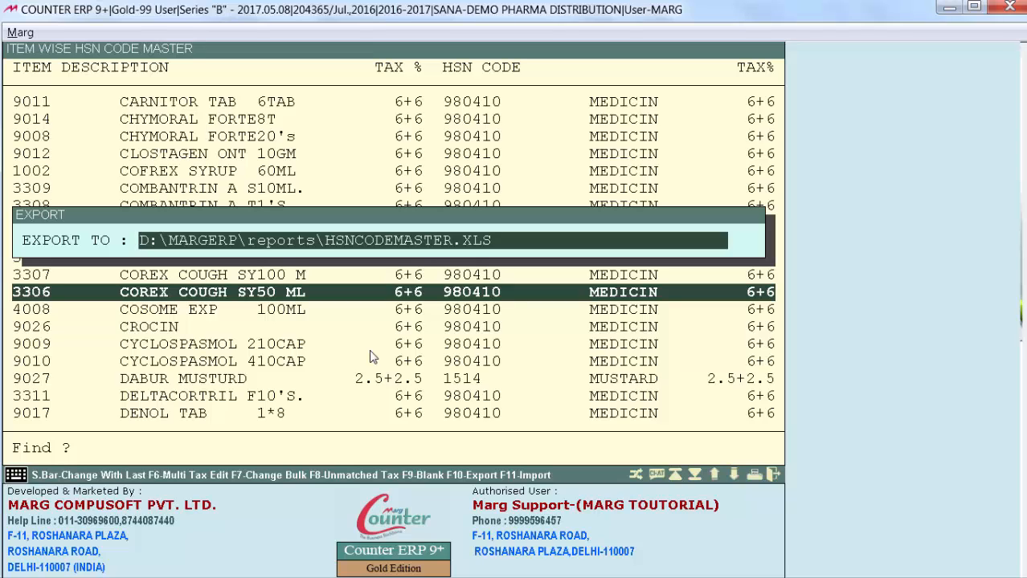
key("Return")
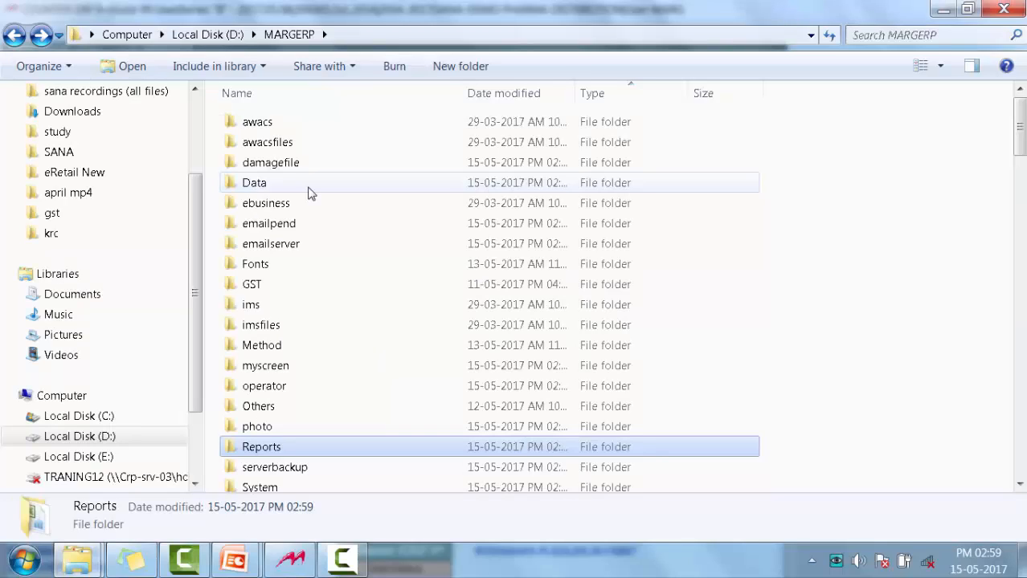
key("Return")
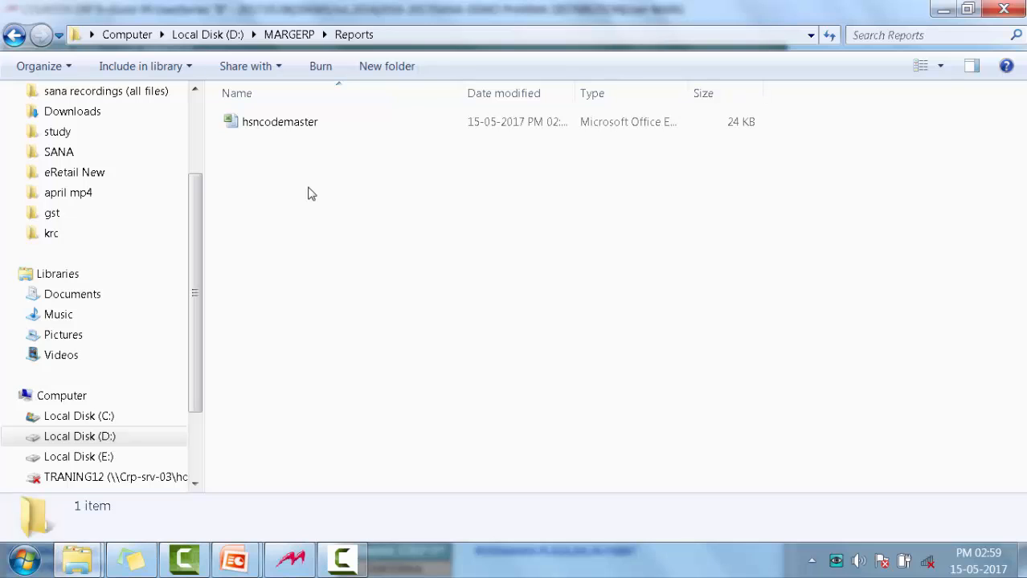
key("Down")
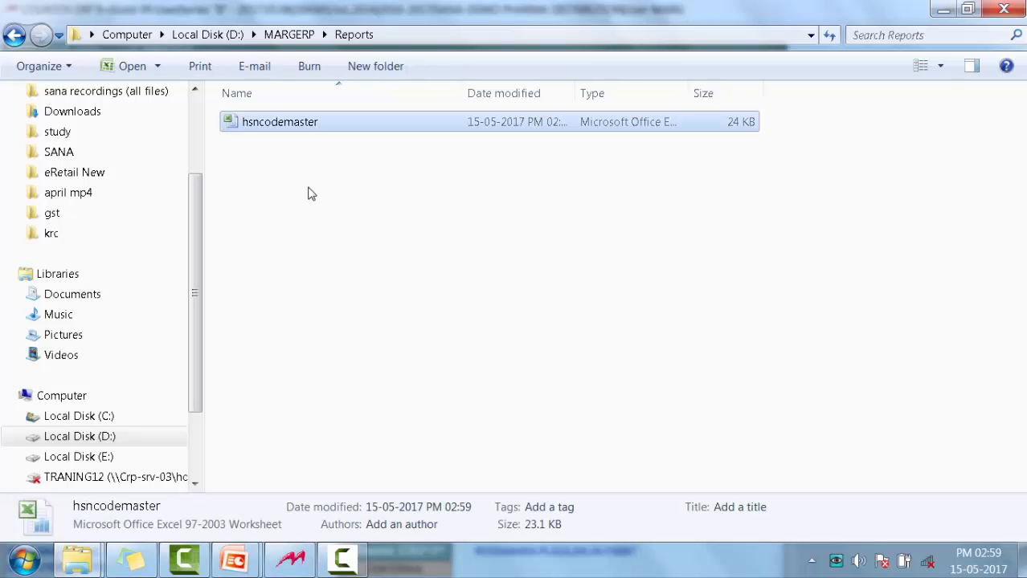
key("Return")
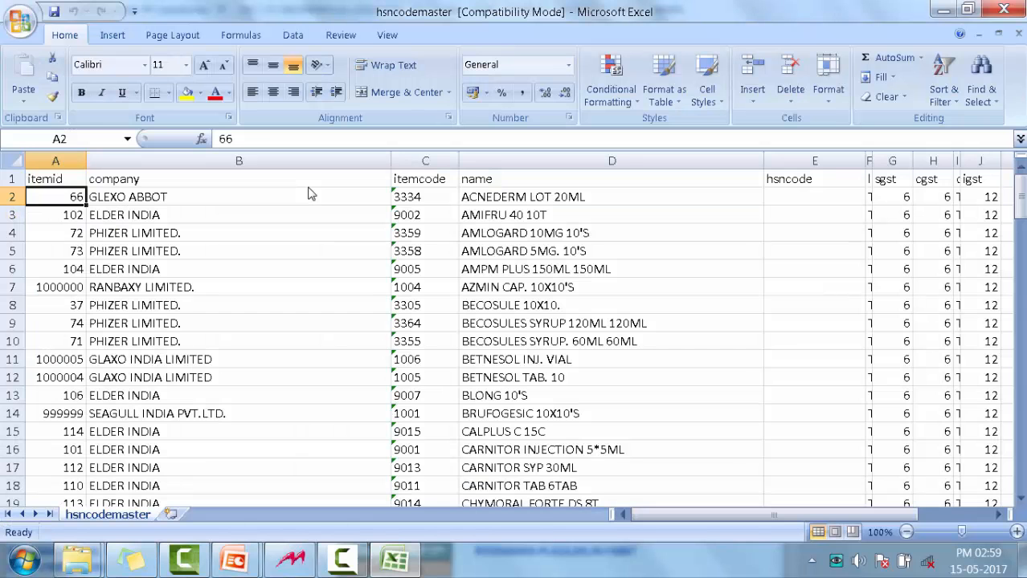
Examine the itemcode, hsncode, sgst and cgst columns of the exported hsncodemaster sheet
key("Down")
key("Down")
key("Down")
key("Down")
key("Down")
key("Down")
key("Right")
key("Right")
key("Right")
key("Right")
key("Right")
key("Right")
key("Up")
key("Up")
key("Up")
key("Up")
key("Up")
key("Up")
key("Up")
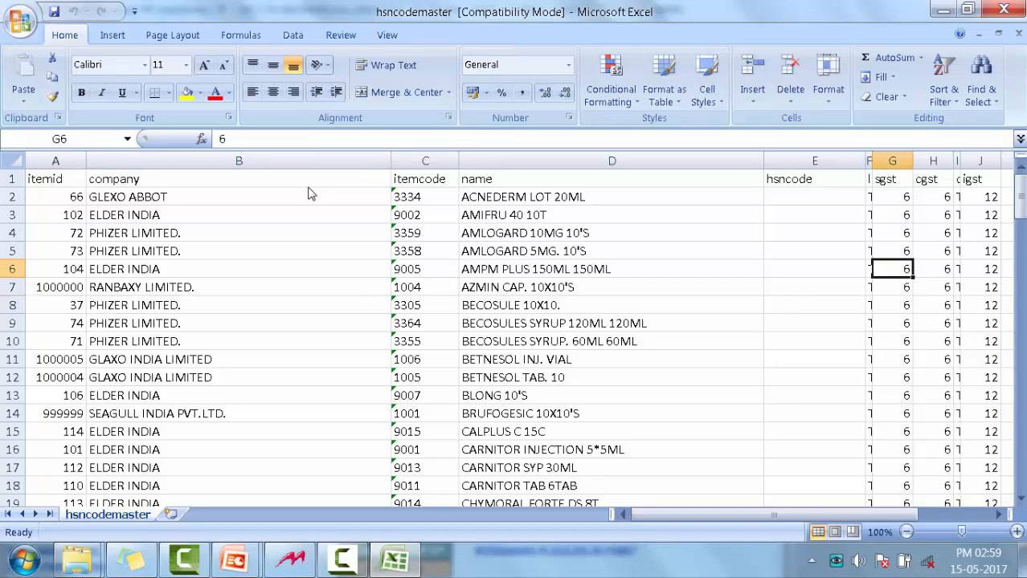
key("Left")
key("Left")
key("Down")
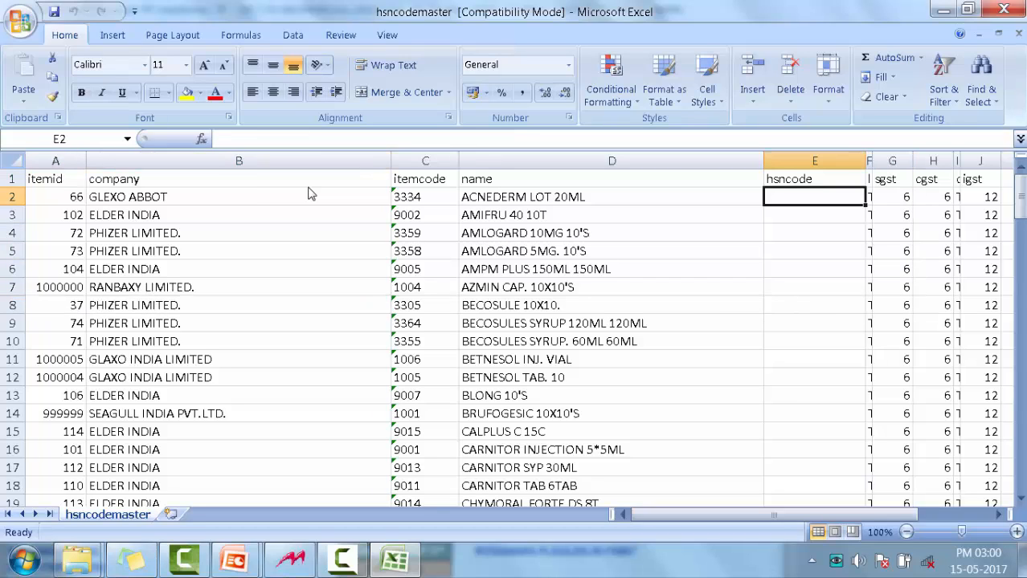
key("Down")
key("Up")
key("Right")
key("Right")
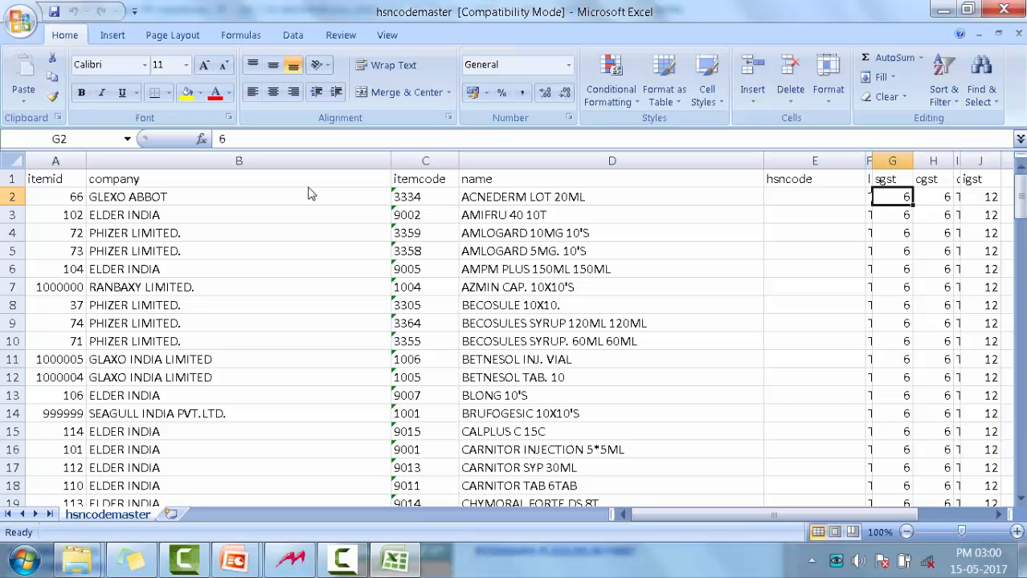
key("Right")
key("Left")
key("Left")
key("Left")
key("Left")
key("Left")
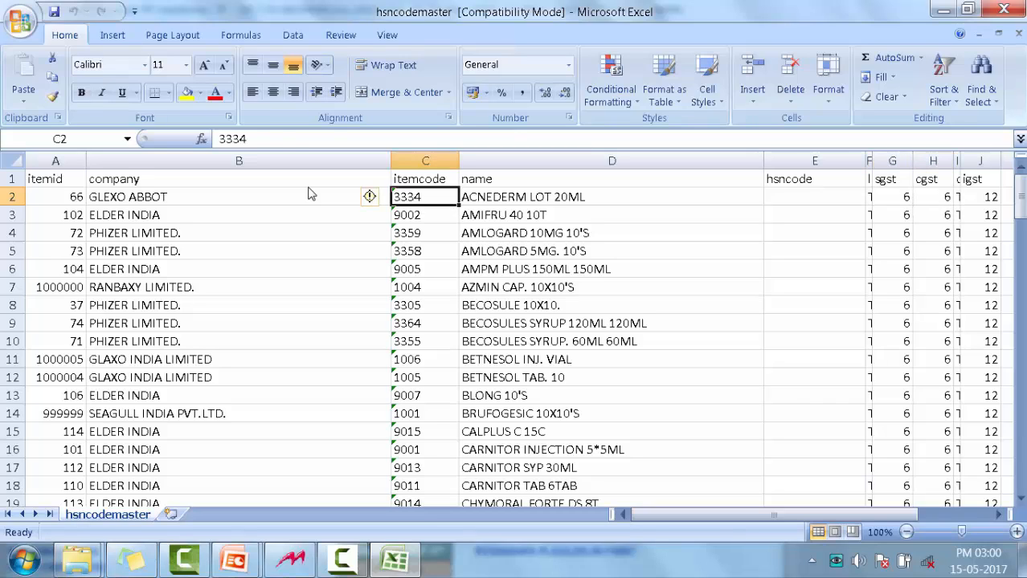
Enter 9803 as the hsncode for AMIFRU 40 10T in the exported item sheet
key("Right")
key("Right")
key("Down")
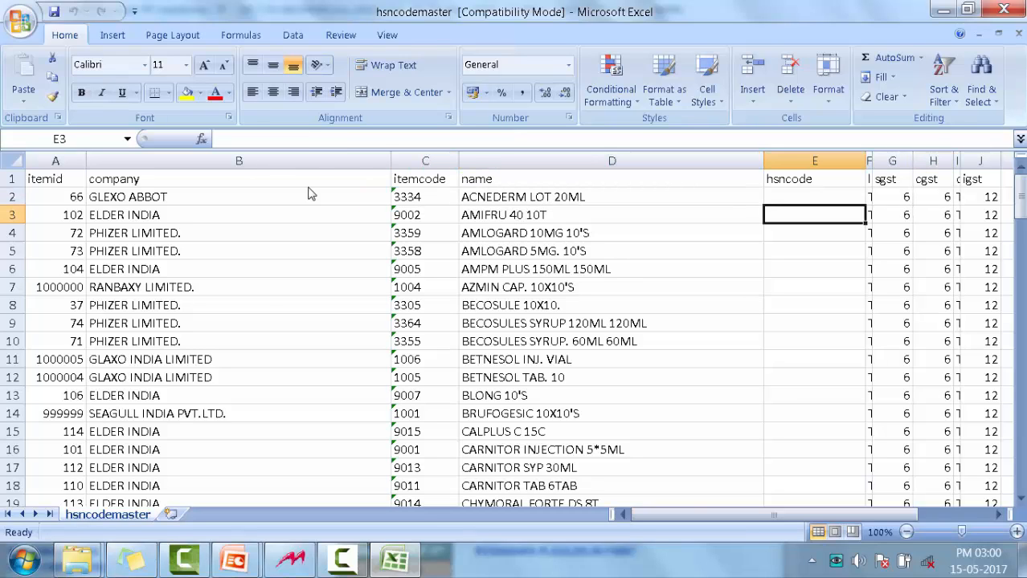
type("9803")
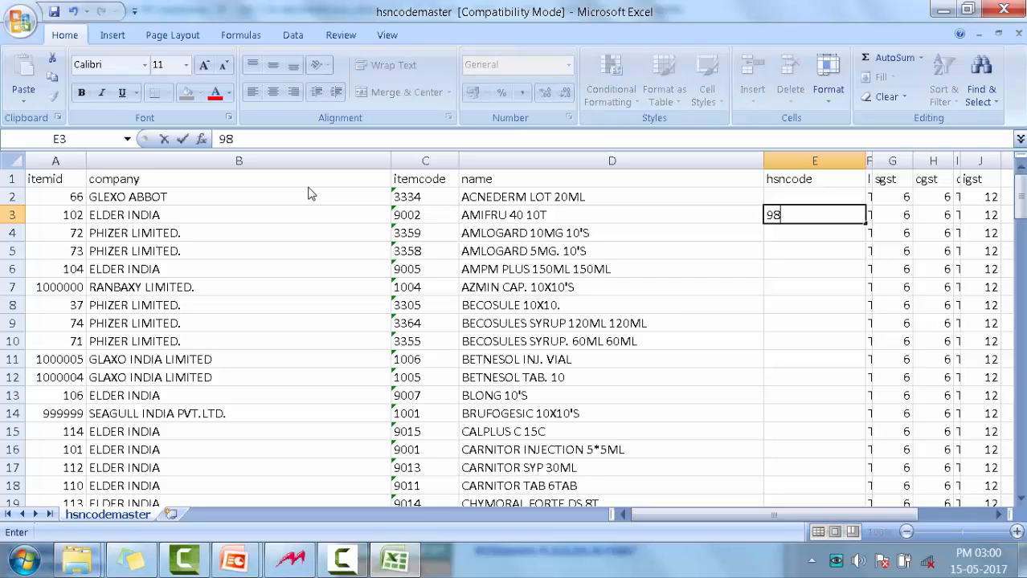
key("Right")
key("Right")
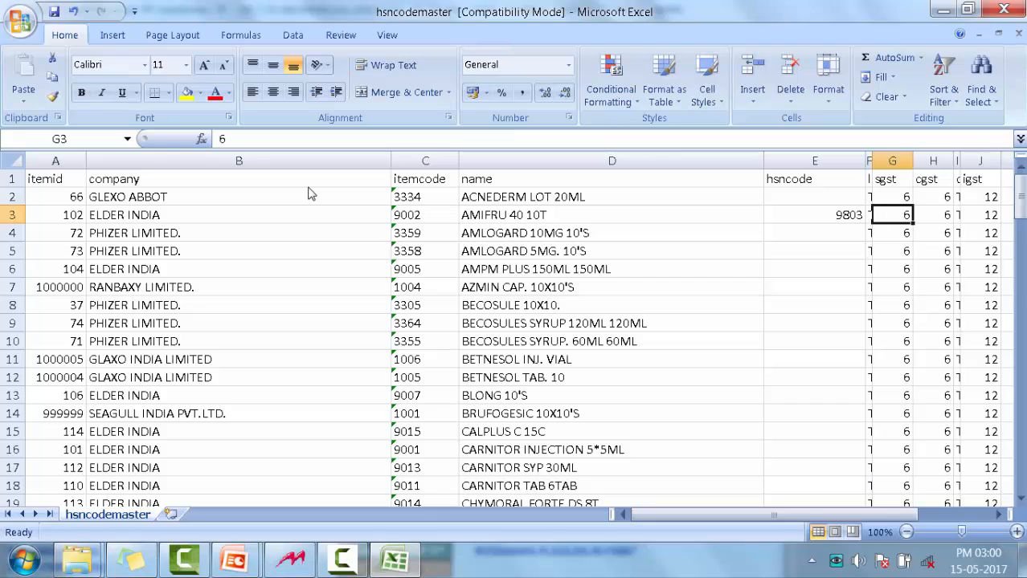
Set the AMIFRU 40 10T tax rates to 9 for sgst, 9 for cgst and 18 for igst
type("9")
key("Right")
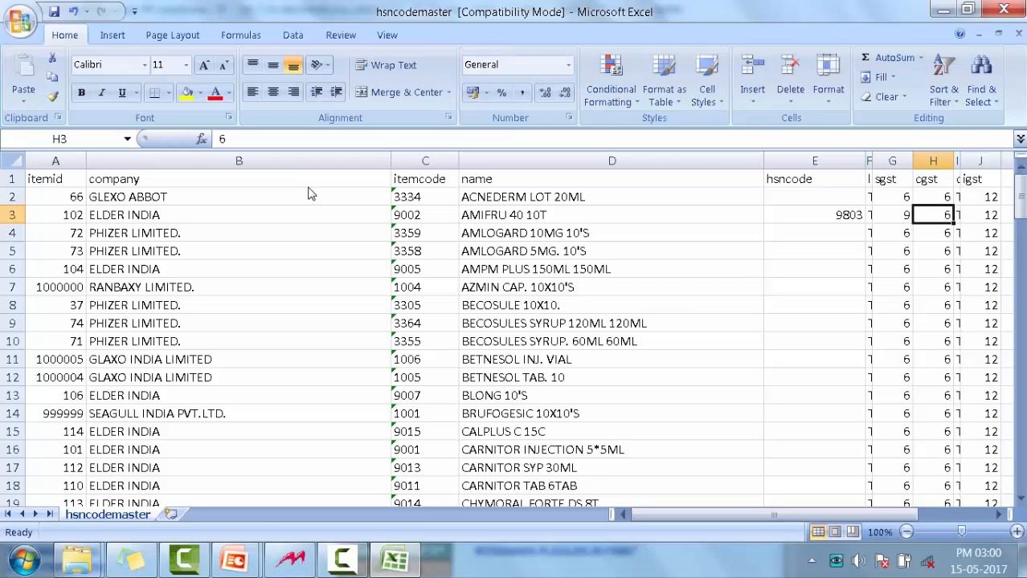
type("9")
key("Right")
key("Right")
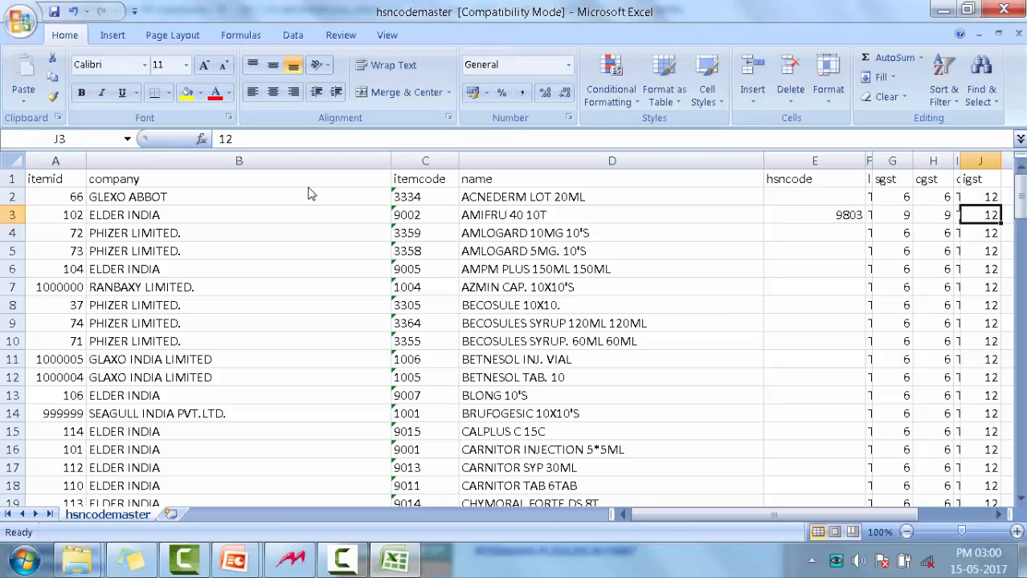
key("BackSpace")
type("18")
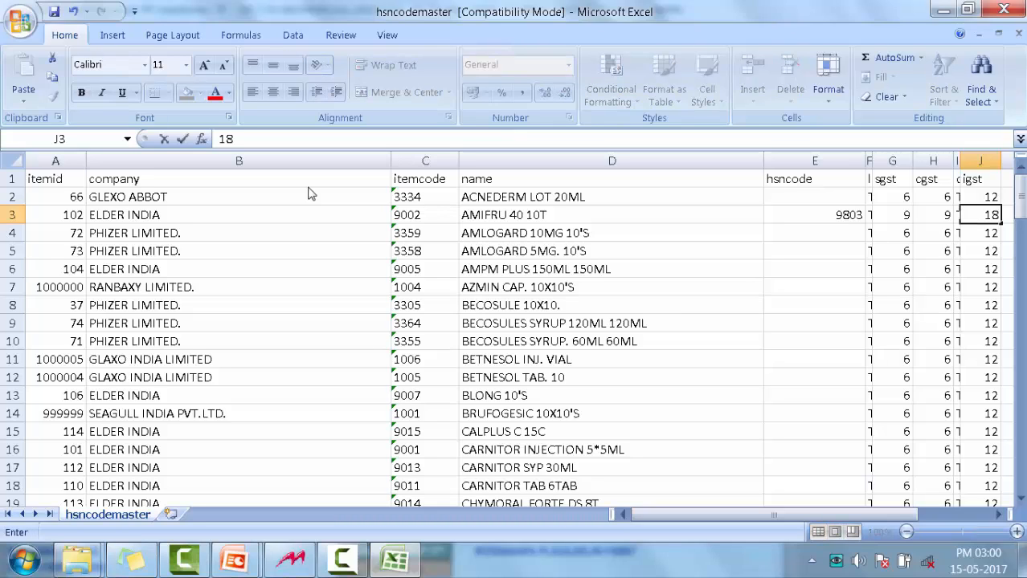
key("Return")
key("Down")
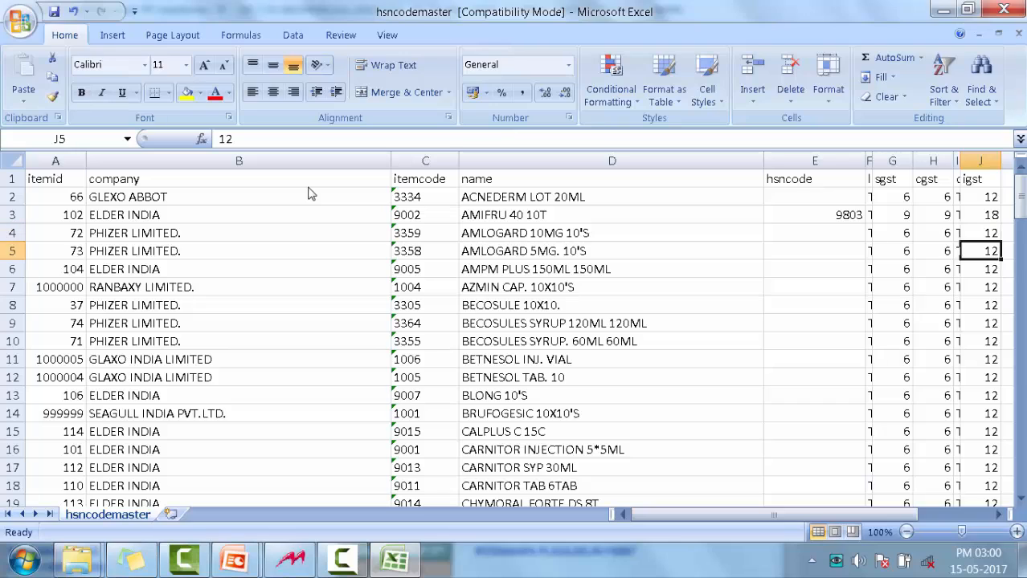
key("Up")
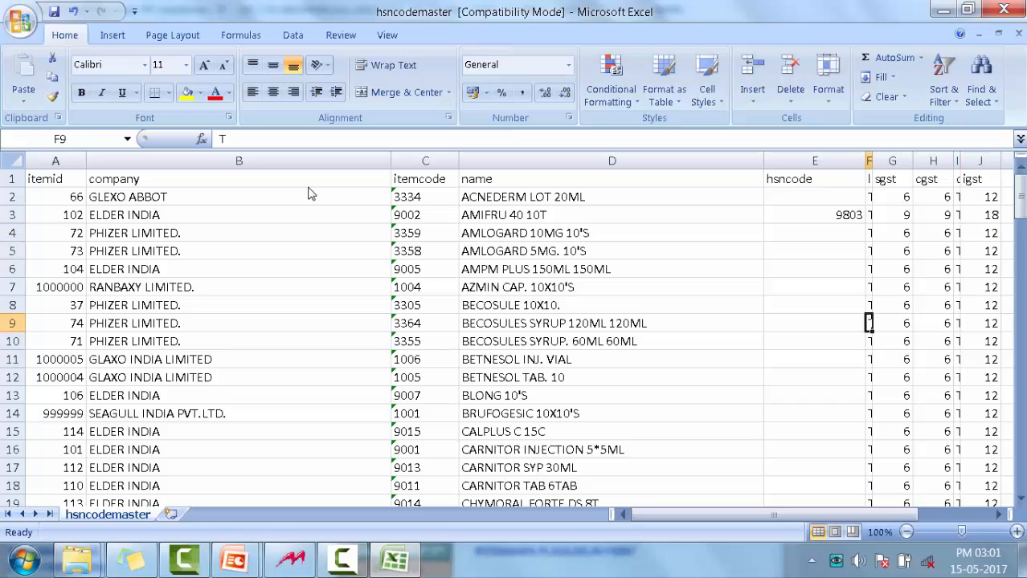
key("Down")
key("Down")
key("Down")
key("Down")
key("Left")
key("Left")
key("Left")
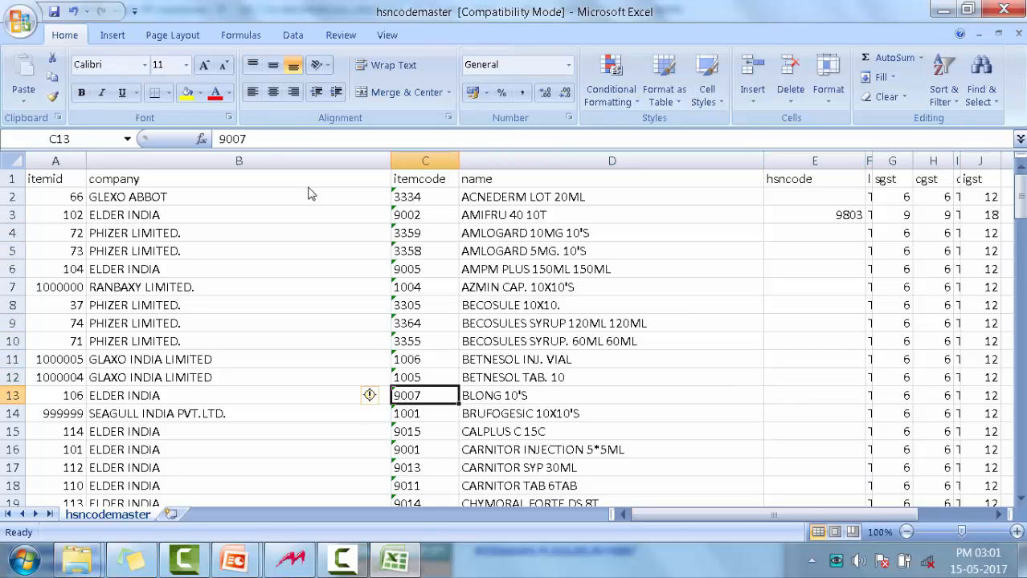
Save the edited sheet as an Excel Workbook named hsncodemaster1 in the Reports folder and close Excel
key("ctrl+s")
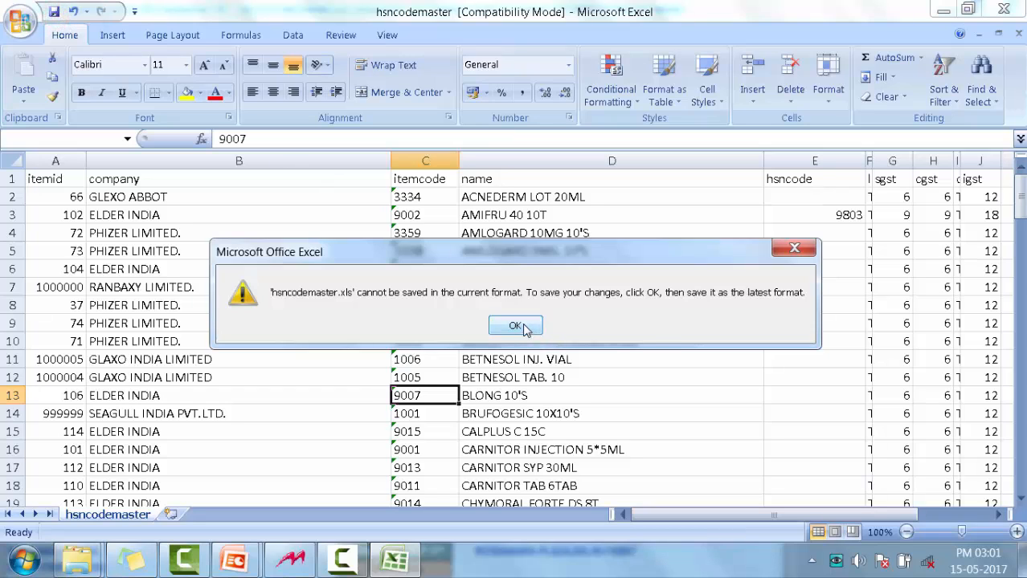
left_click(523, 325)
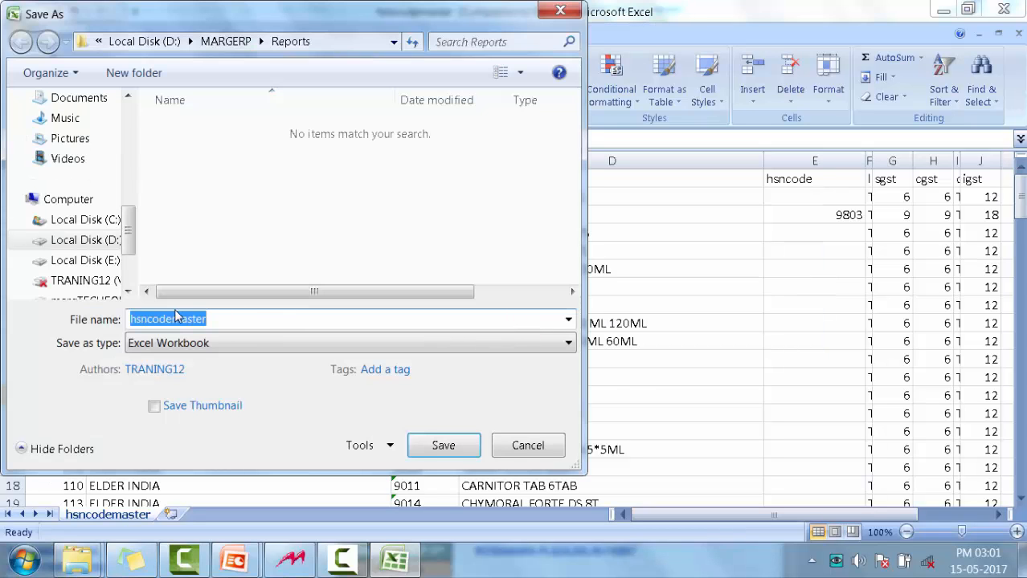
left_click(238, 323)
type("1")
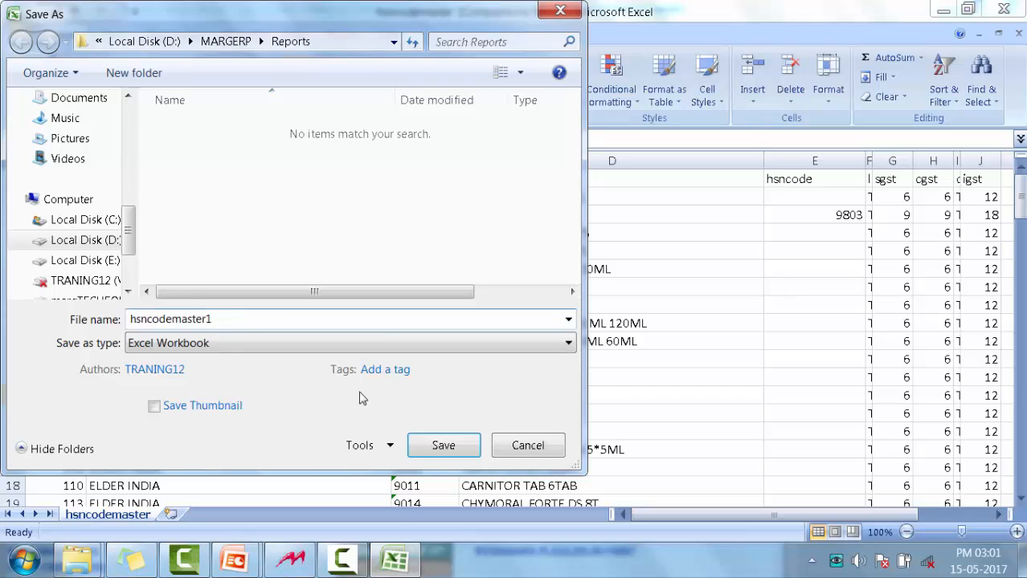
left_click(442, 449)
left_click(1004, 10)
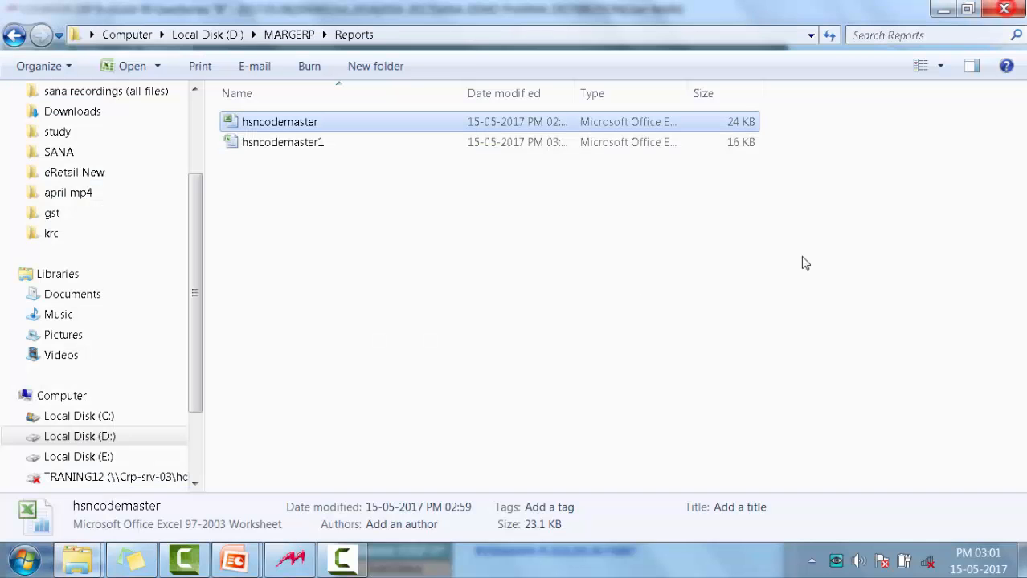
Switch to MARG ERP and import HSNCODEMASTER1.XLSX from D:\MARGERP\reports into the HSN code master, choosing the item field to import on
left_click(350, 151)
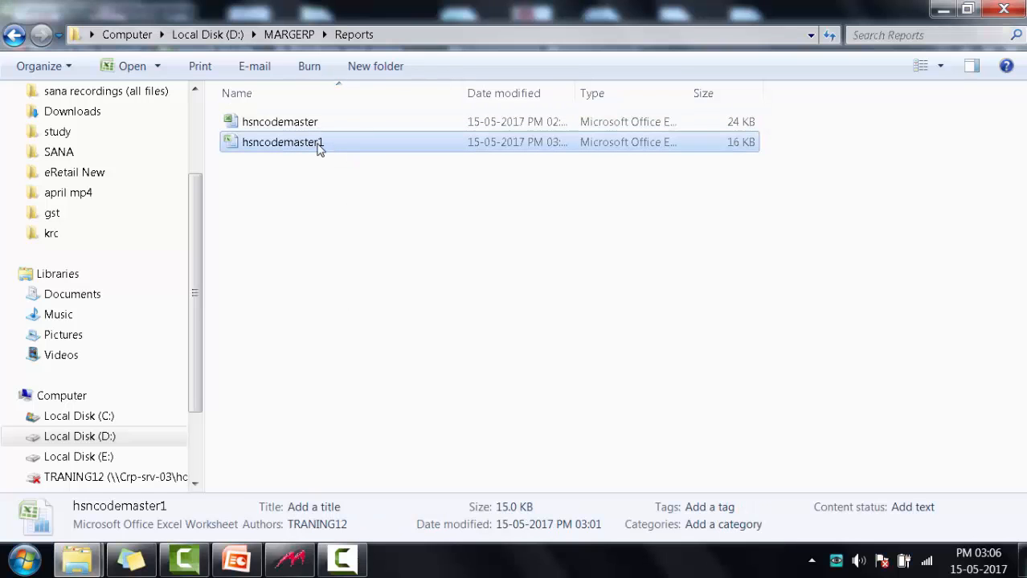
left_click(301, 558)
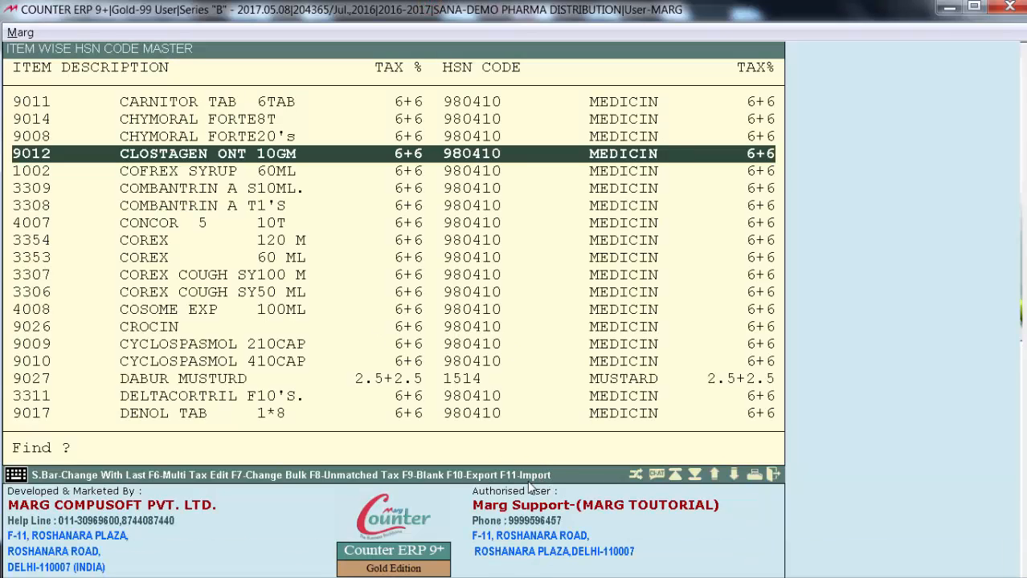
key("F11")
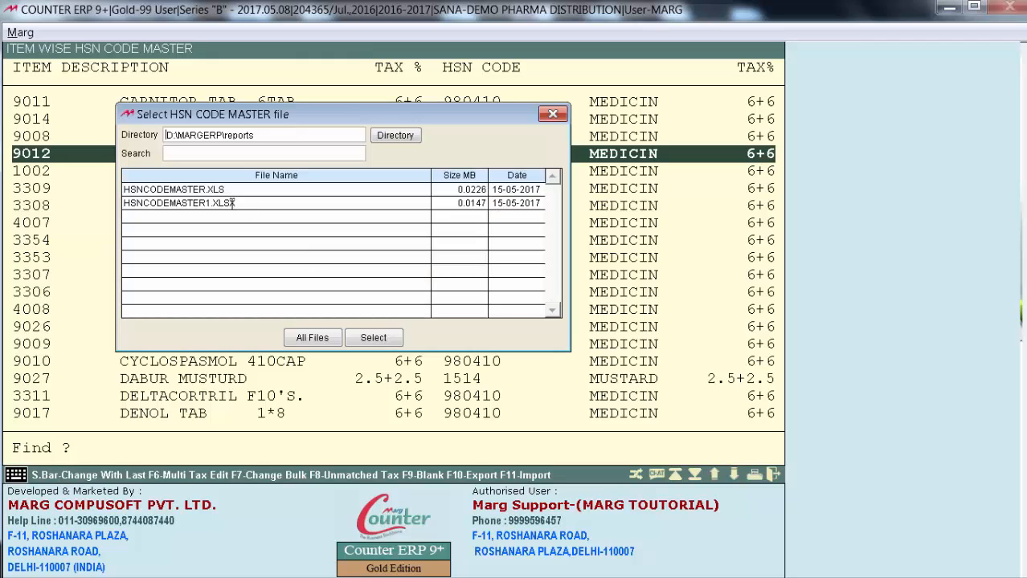
left_click(230, 203)
left_click(373, 339)
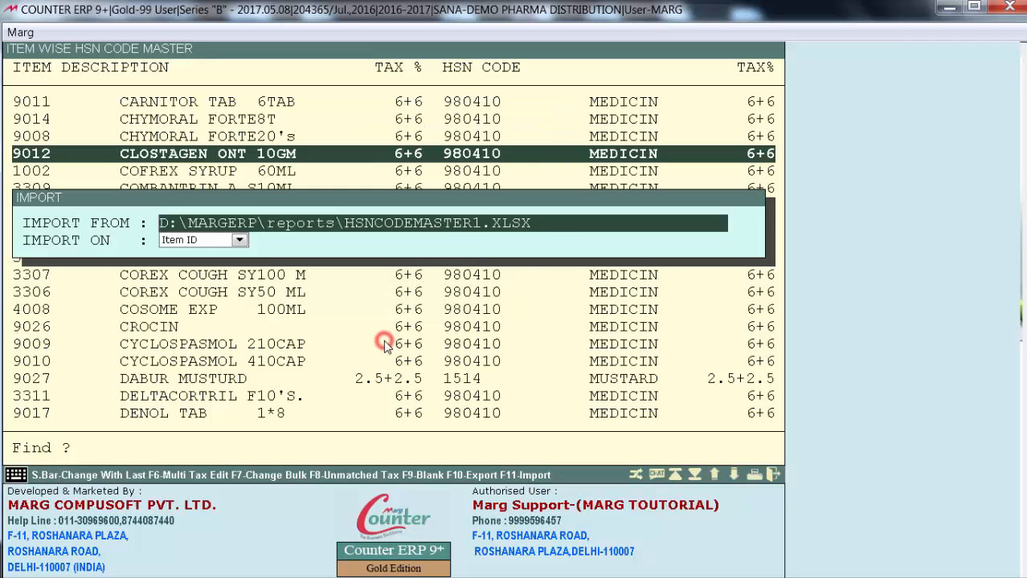
key("Return")
key("alt+Down")
key("Down")
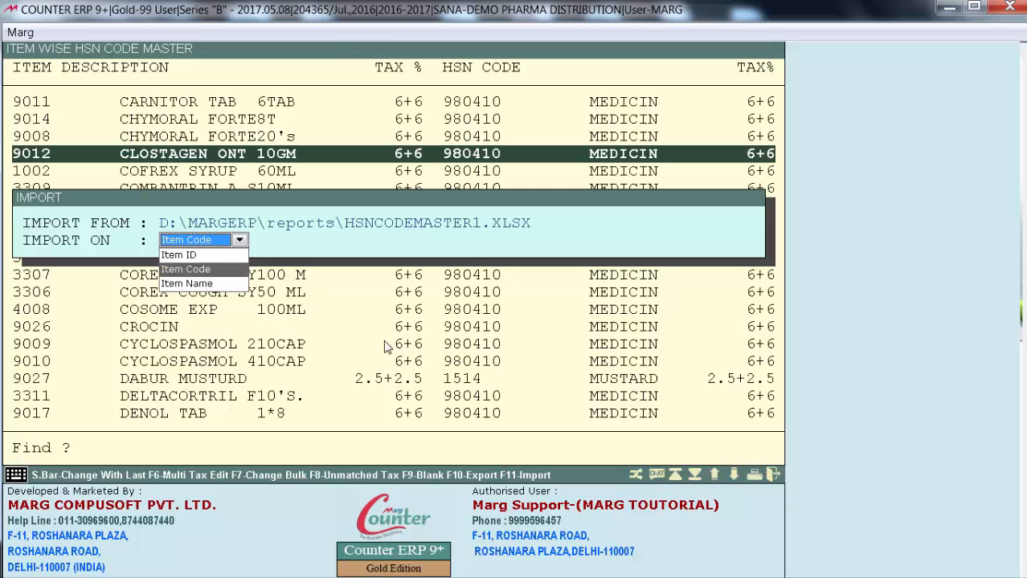
key("Down")
key("Return")
key("Return")
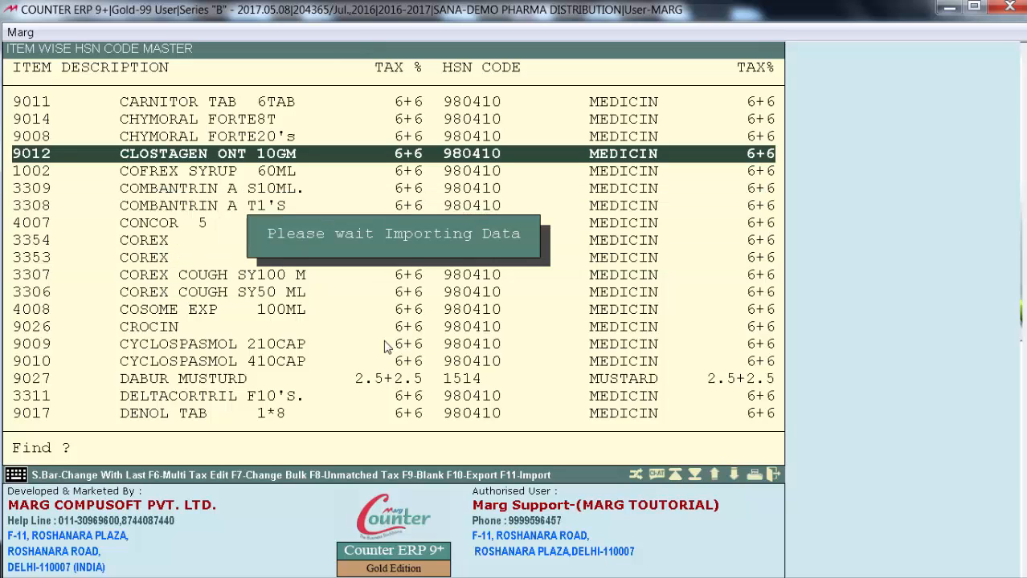
Close the item-wise HSN code list and reopen it with all companies selected
key("Escape")
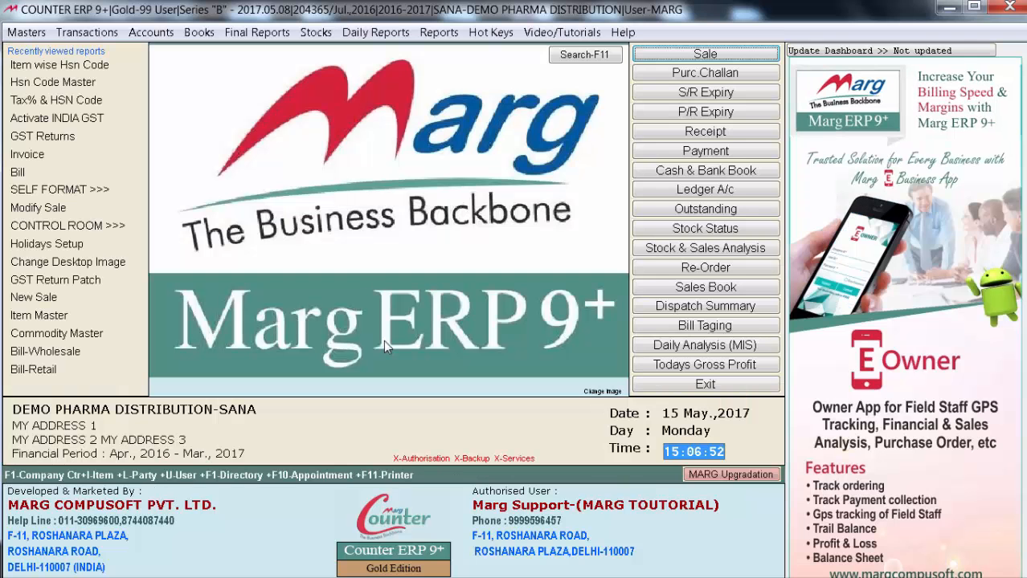
left_click(61, 66)
key("asterisk")
key("space")
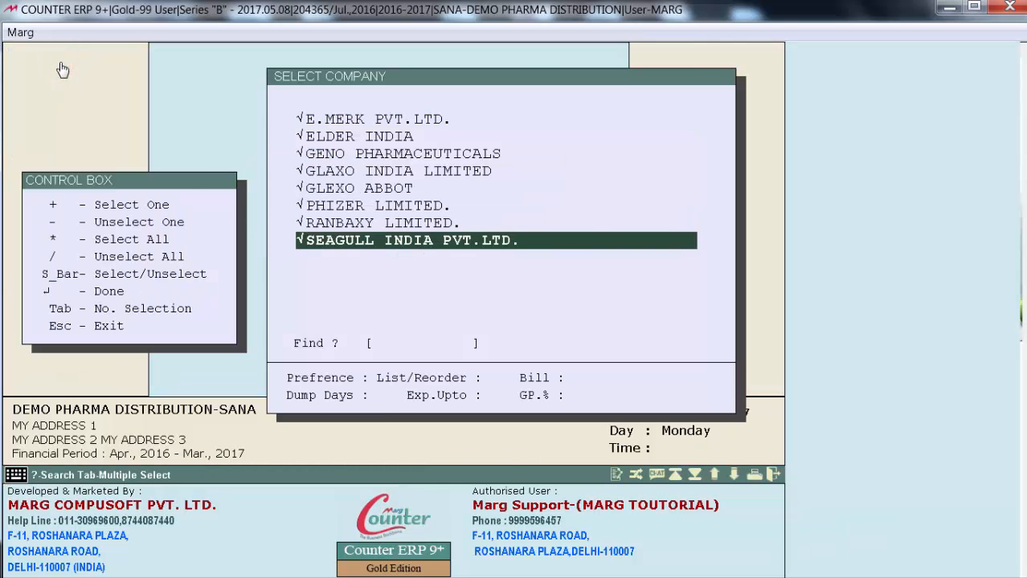
key("Return")
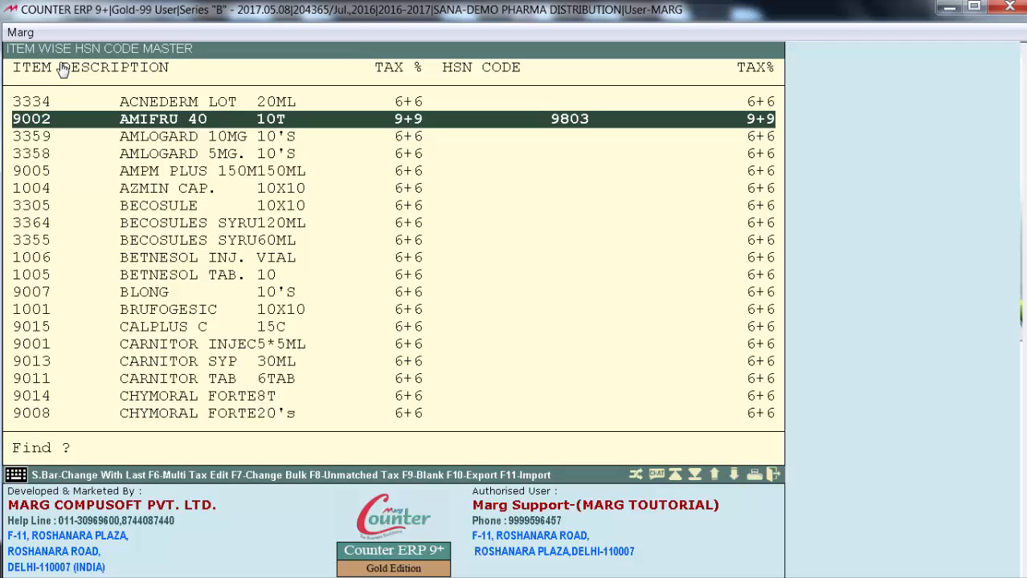
Name HSN code 9803 INJECTION and keep it assigned to AMIFRU 40 10T
key("Return")
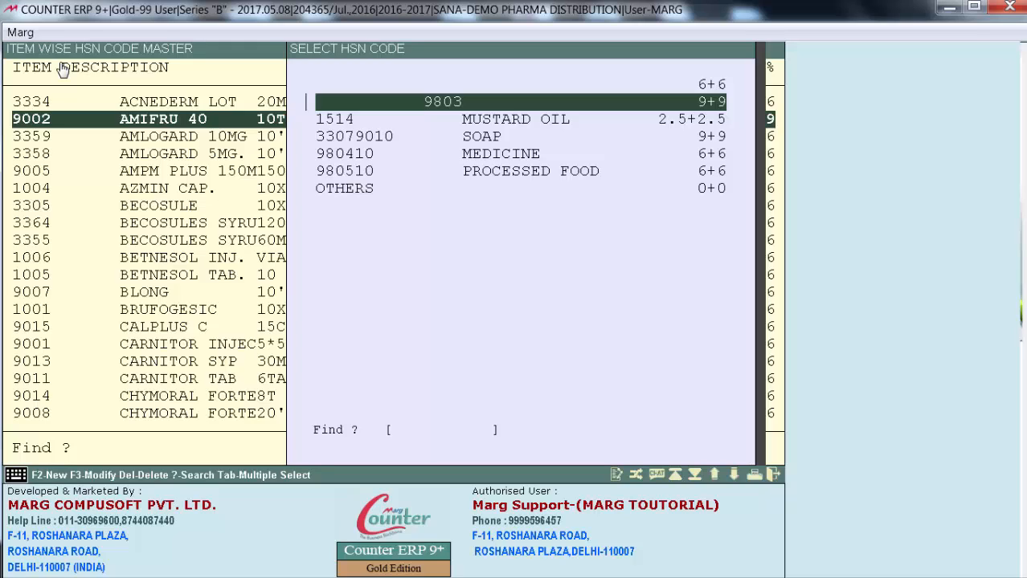
key("F3")
key("Return")
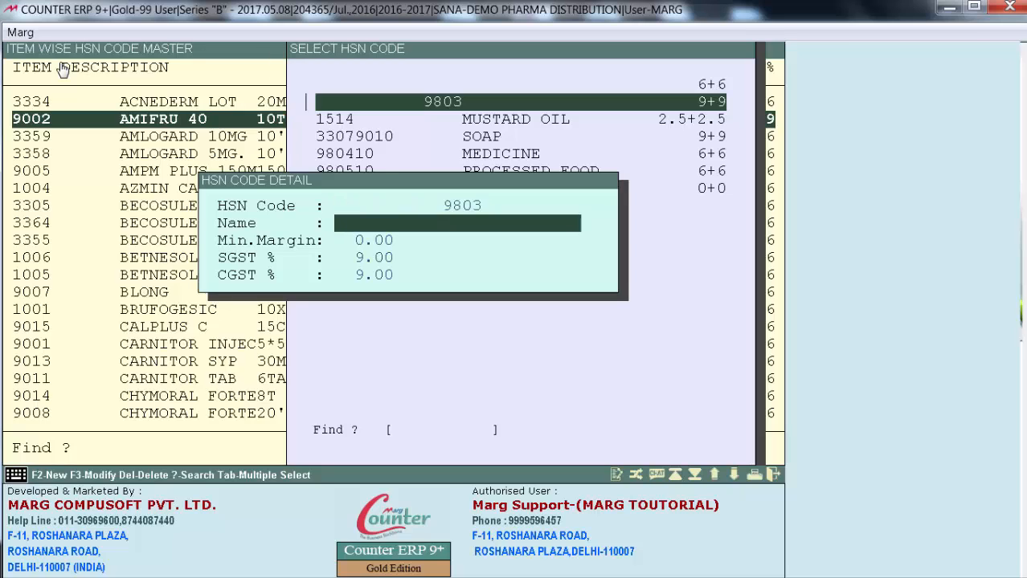
type("INJECTION")
key("Return")
key("Return")
key("Return")
key("Return")
key("Return")
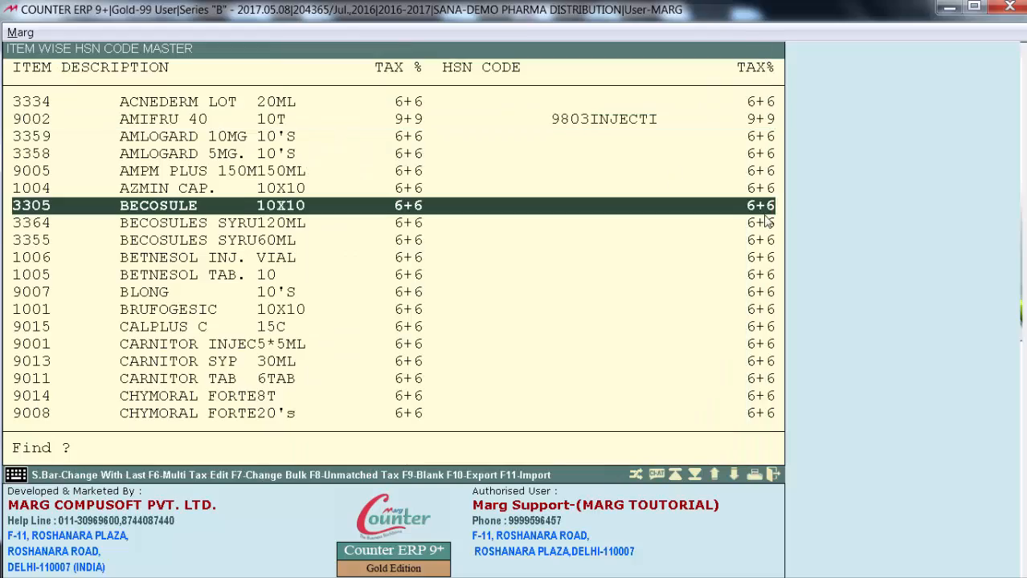
key("Up")
key("Up")
key("Up")
key("Up")
key("Up")
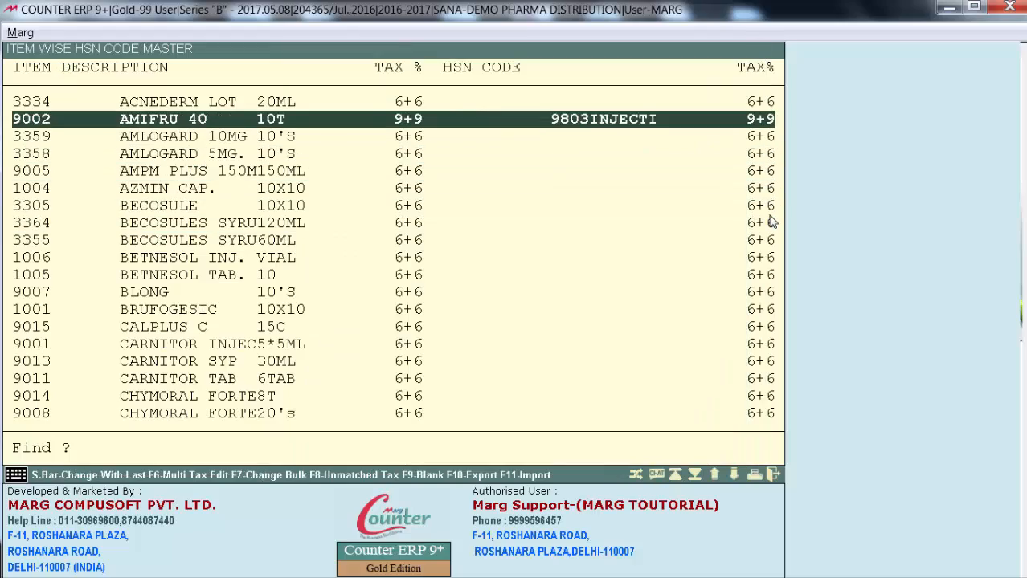
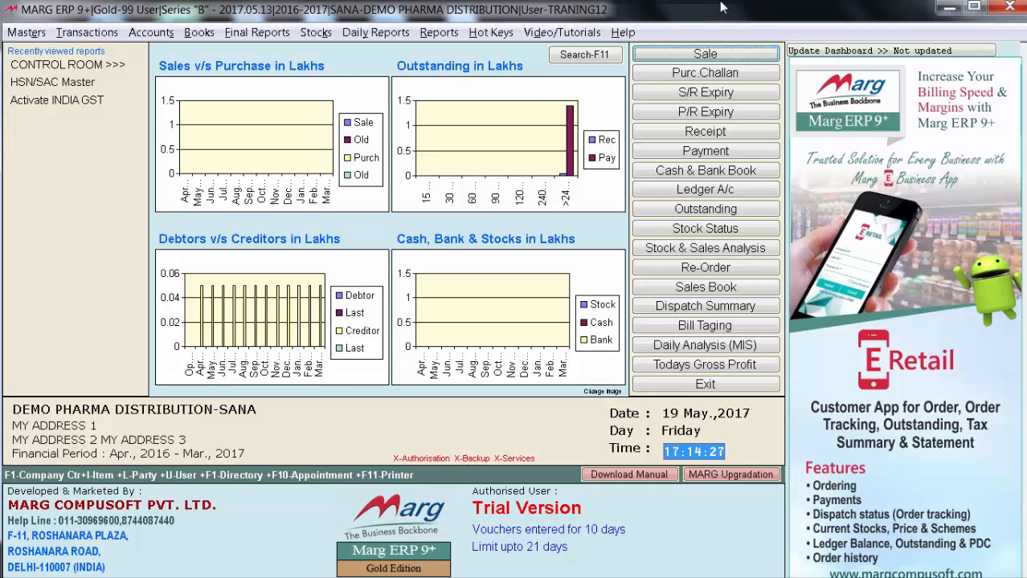
Open the GST/VAT setup in the control room
key("alt")
key("Up")
key("Up")
key("Right")
key("Return")
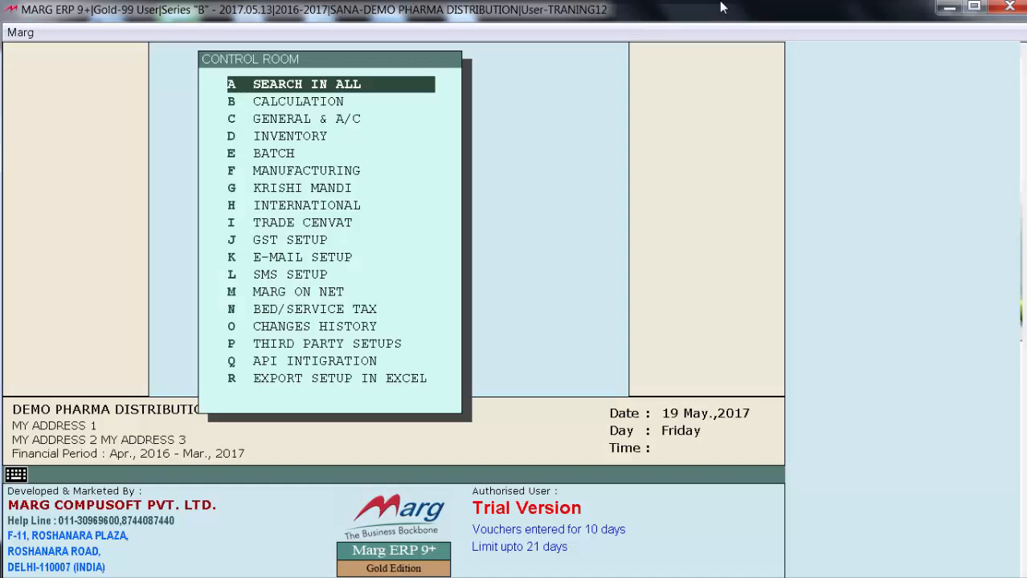
key("Down")
key("Down")
key("Down")
key("Down")
key("Down")
key("Down")
key("Down")
key("Down")
key("Down")
key("Return")
key("Return")
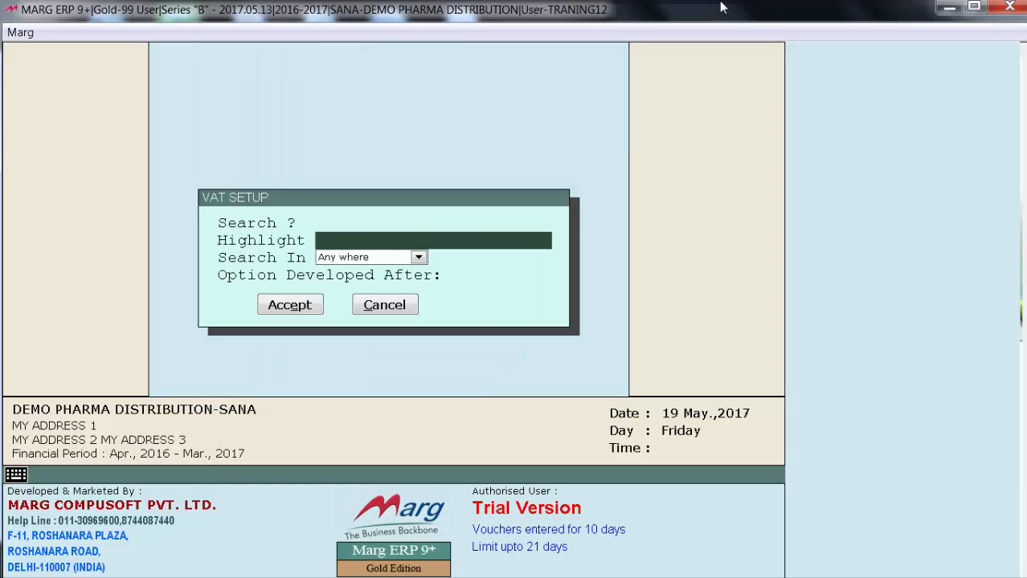
Set "In GST Party Local/Central validate from GST No." to Y and save the VAT setup
key("Return")
key("Return")
key("Return")
key("Return")
key("Return")
key("Return")
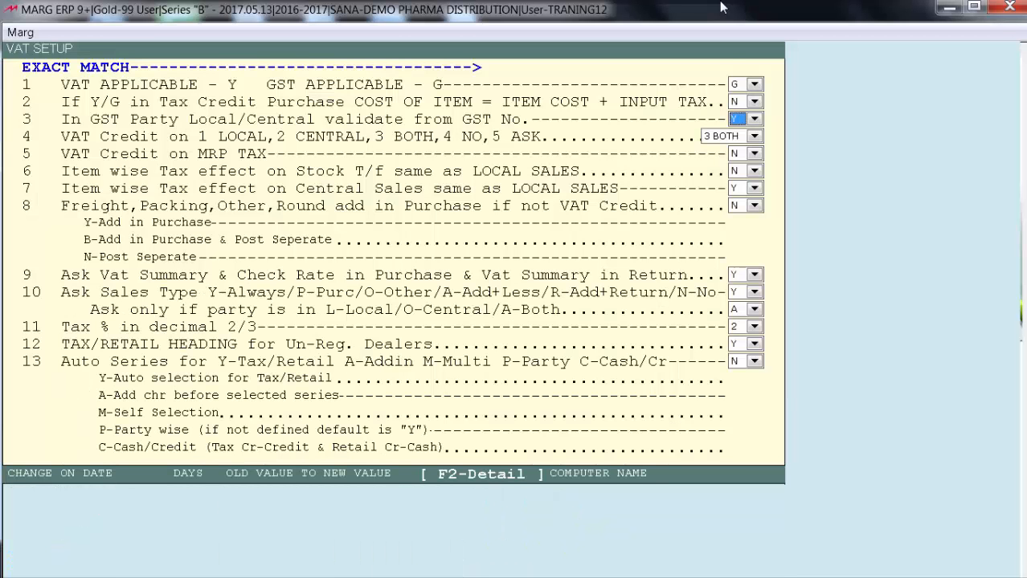
key("space")
key("Return")
key("Escape")
key("Return")
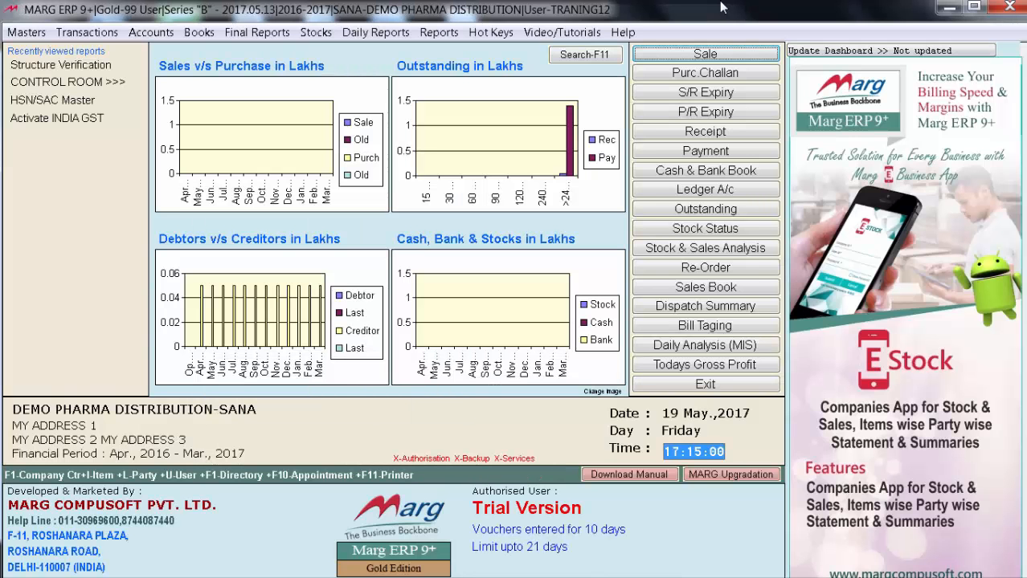
Open the ledger details of AHUJA MEDICINE CENTRE for modification
key("alt+m")
key("Right")
key("Down")
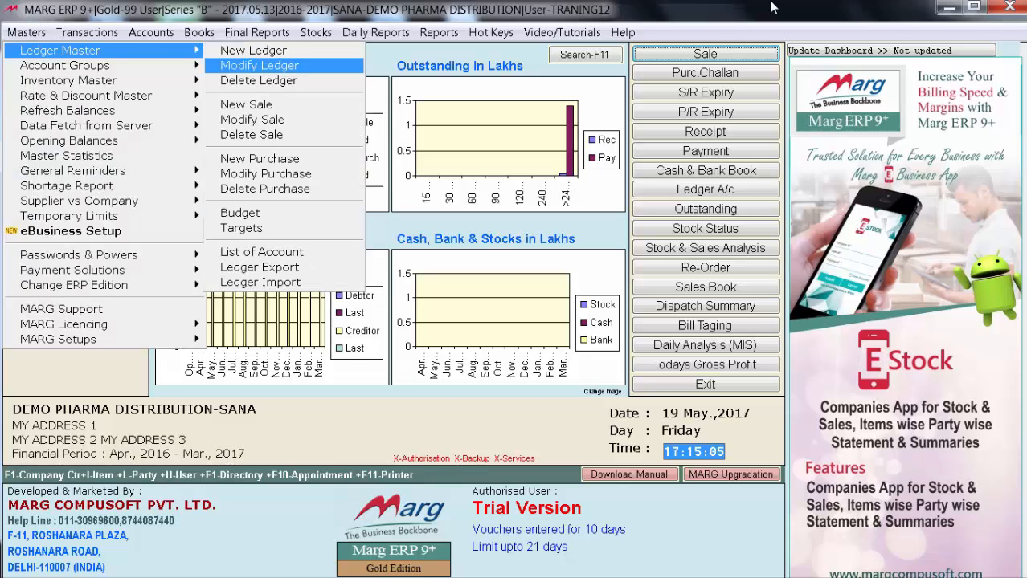
key("Return")
type("AHUJA")
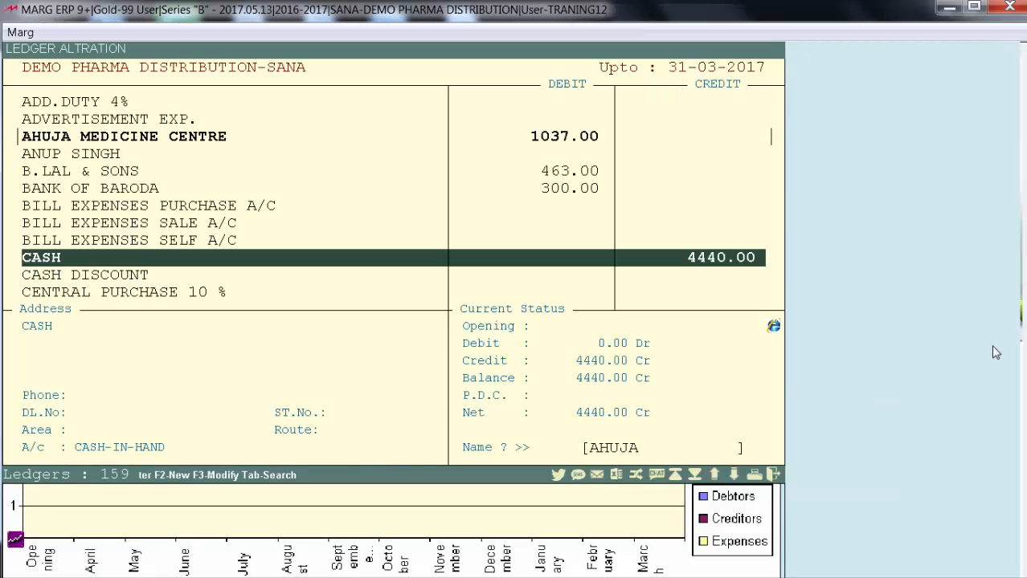
type("A")
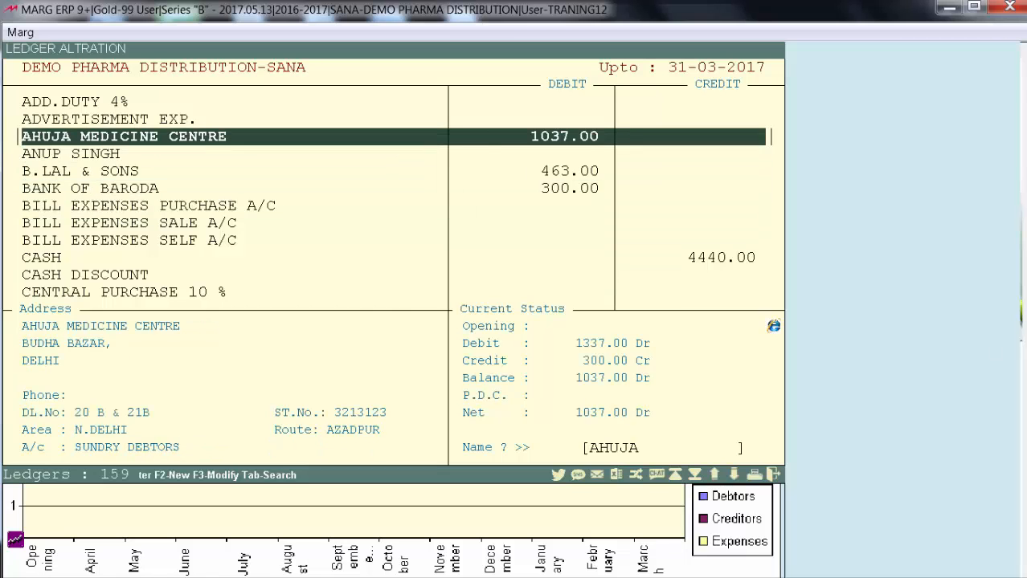
key("Return")
Enter a GST number with state code 07 for AHUJA MEDICINE CENTRE and return to the ledger list
key("Return")
key("Return")
key("Return")
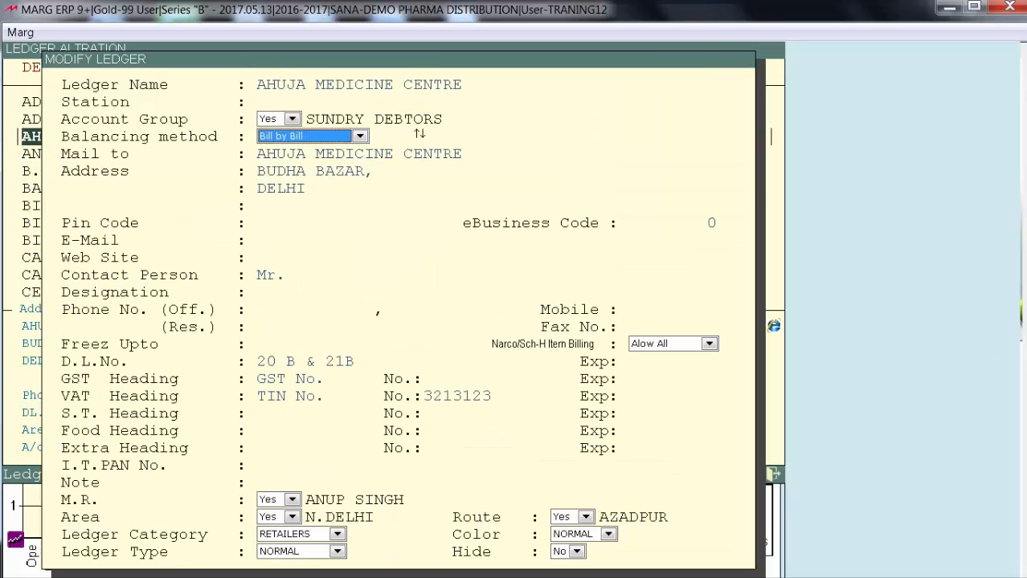
key("Return")
key("Return")
key("Return")
key("Return")
key("Return")
key("Return")
key("Return")
key("Return")
key("Return")
key("Return")
key("Return")
key("Return")
key("Return")
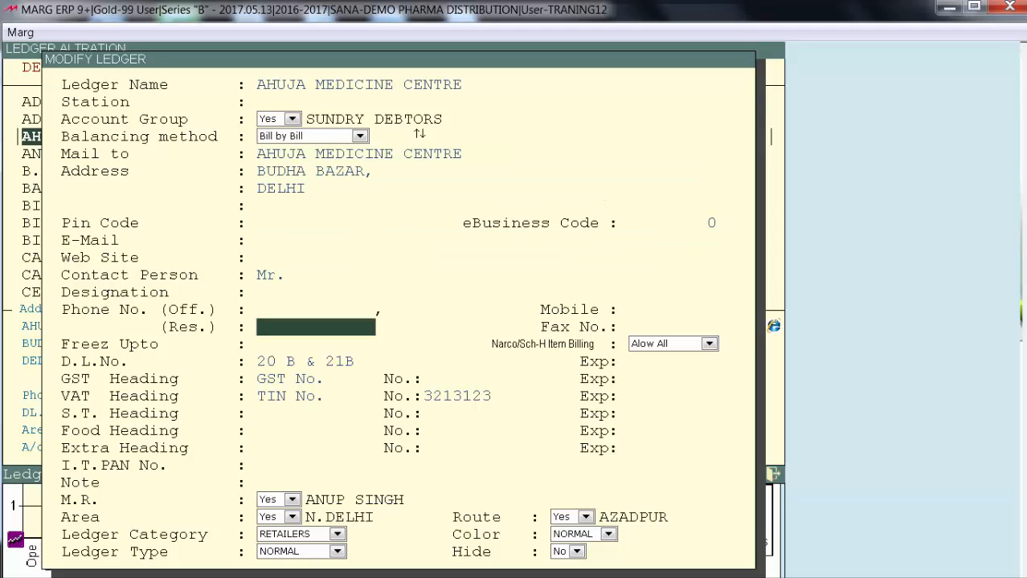
key("Return")
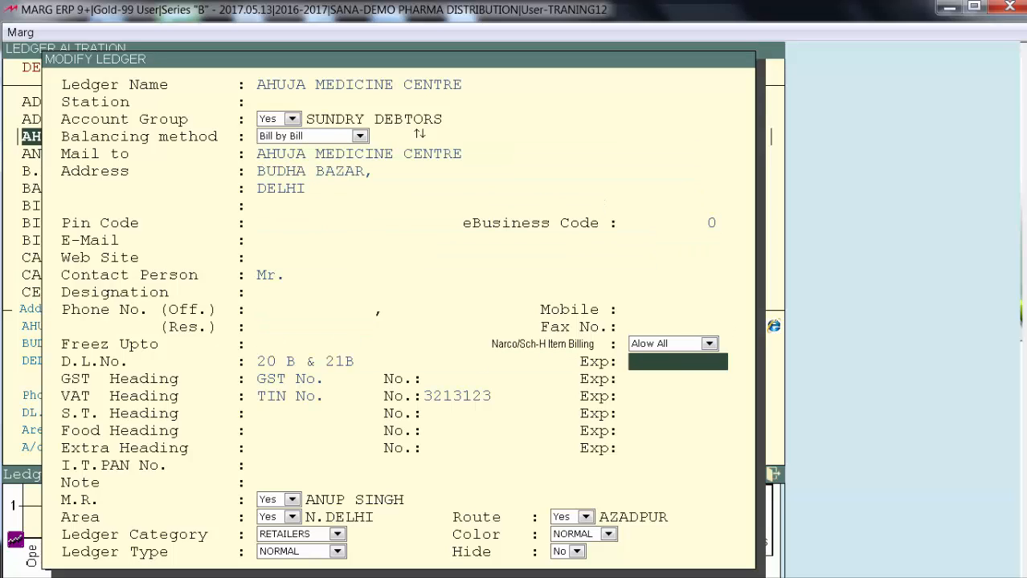
key("Return")
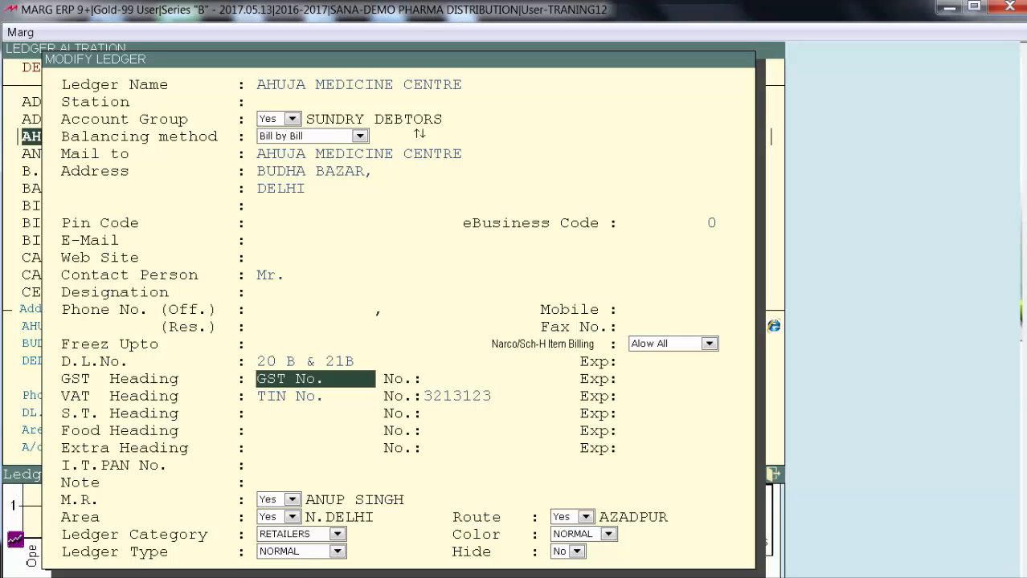
key("Return")
type("07GYFYFYF")
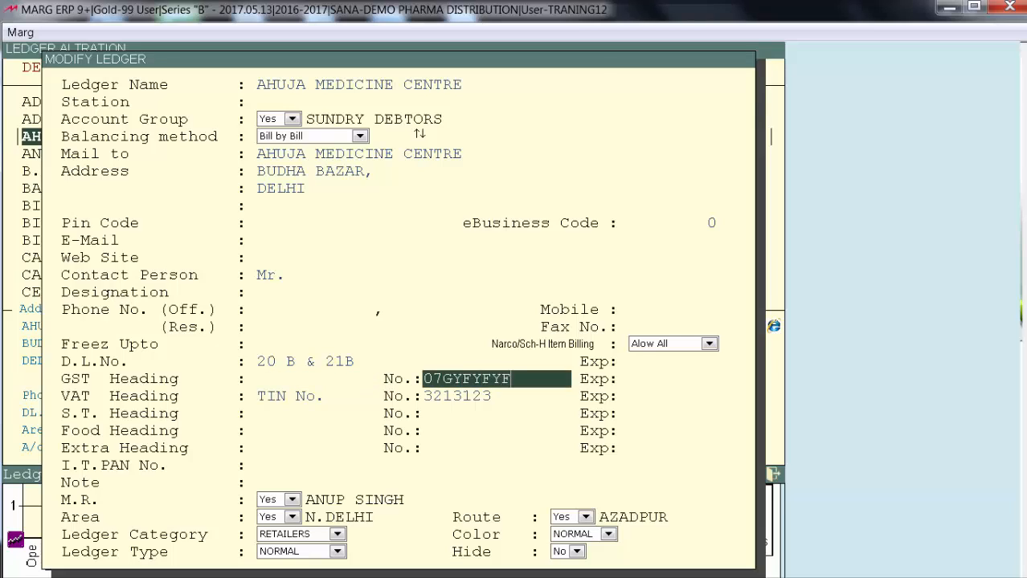
key("Return")
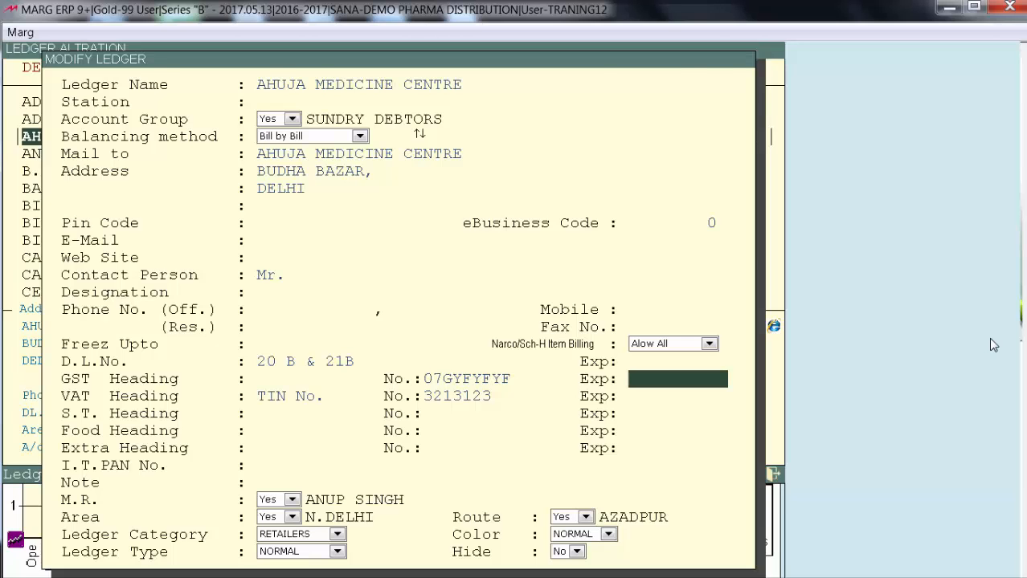
key("Escape")
key("Escape")
Enter a GST number with state code 03 in the B.LAL & SONS ledger and leave ledger modification
key("Down")
key("Down")
key("Return")
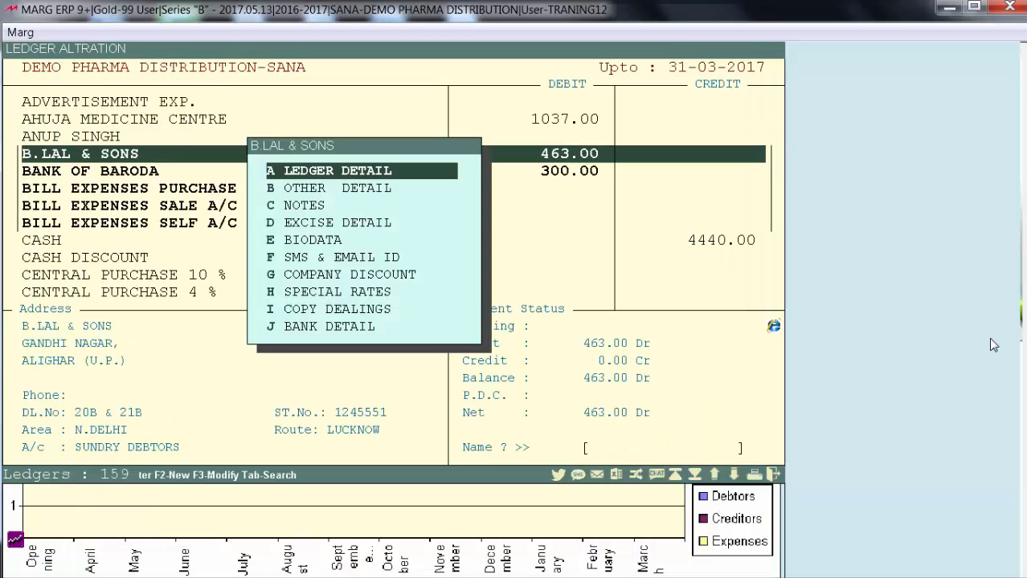
key("Return")
key("Return")
type("03RTGFTFTGVY")
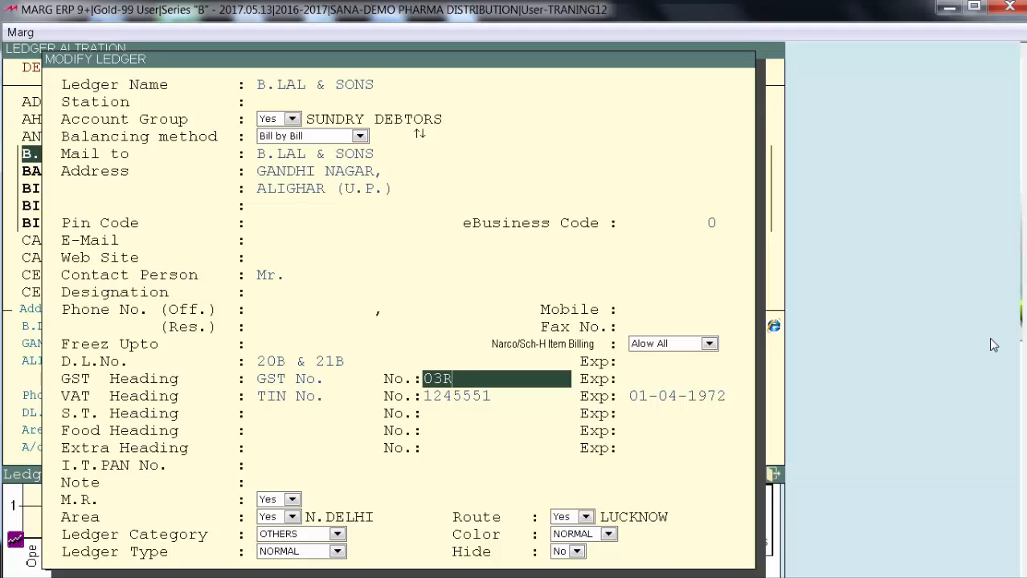
key("Return")
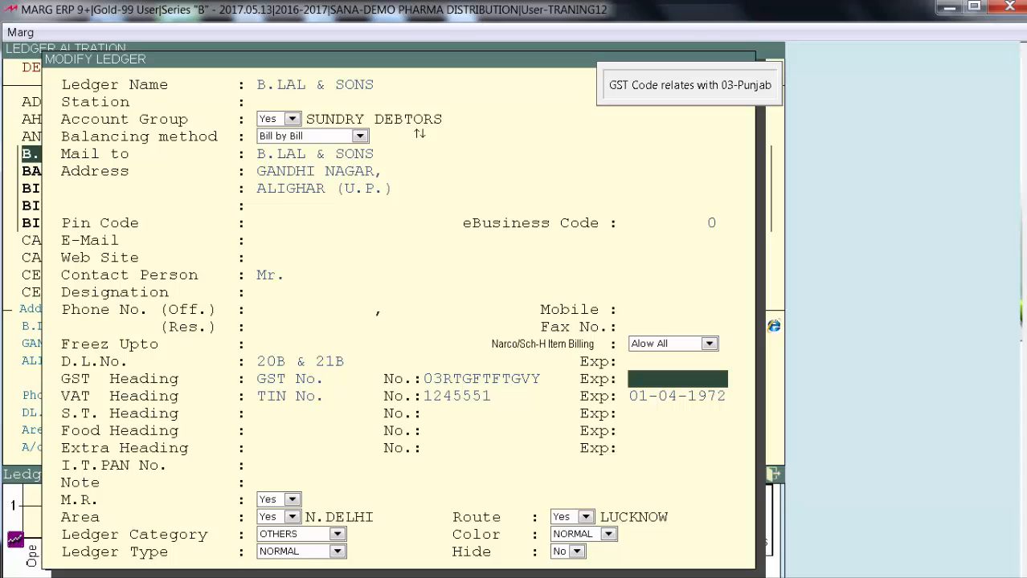
key("Return")
key("Return")
key("Escape")
key("Escape")
key("Escape")
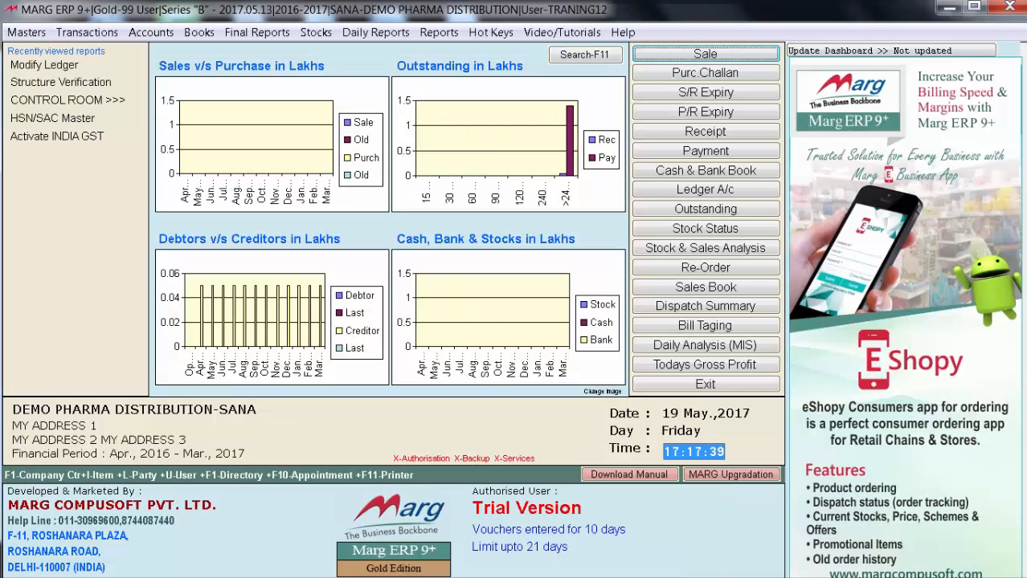
Start a sale bill for B.LAL & SONS, leaving the M.R. field blank
key("Return")
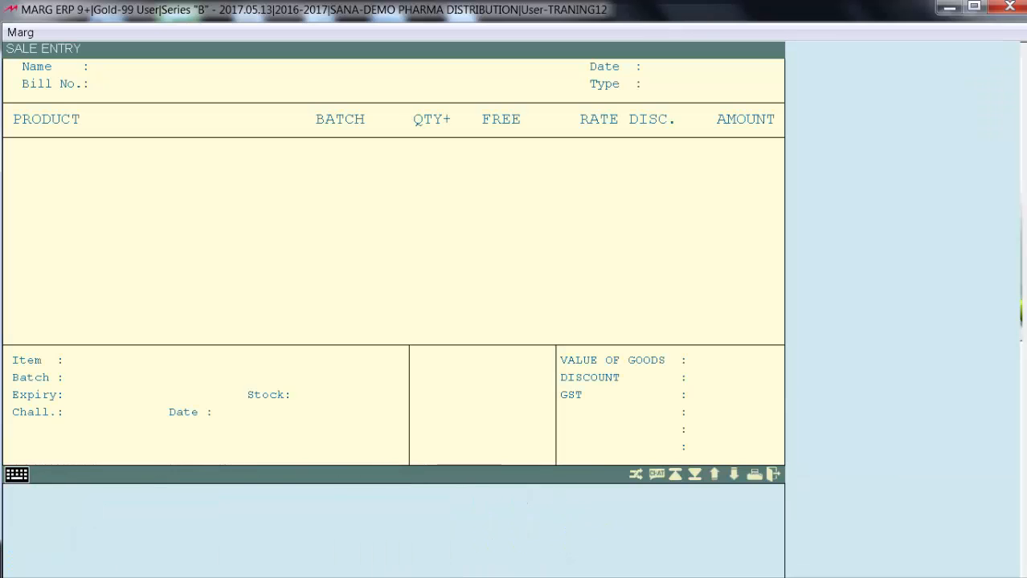
key("Return")
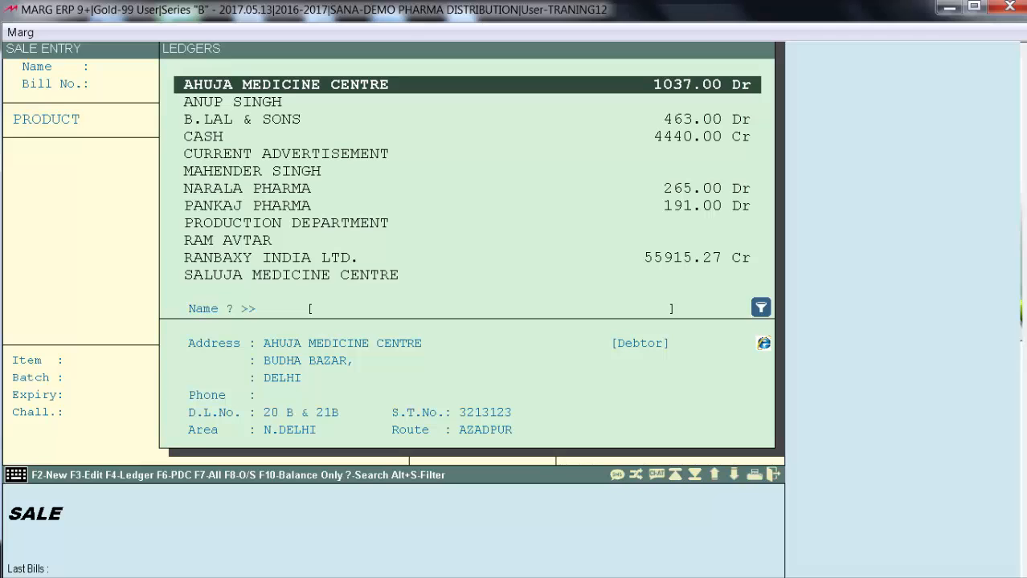
type("B")
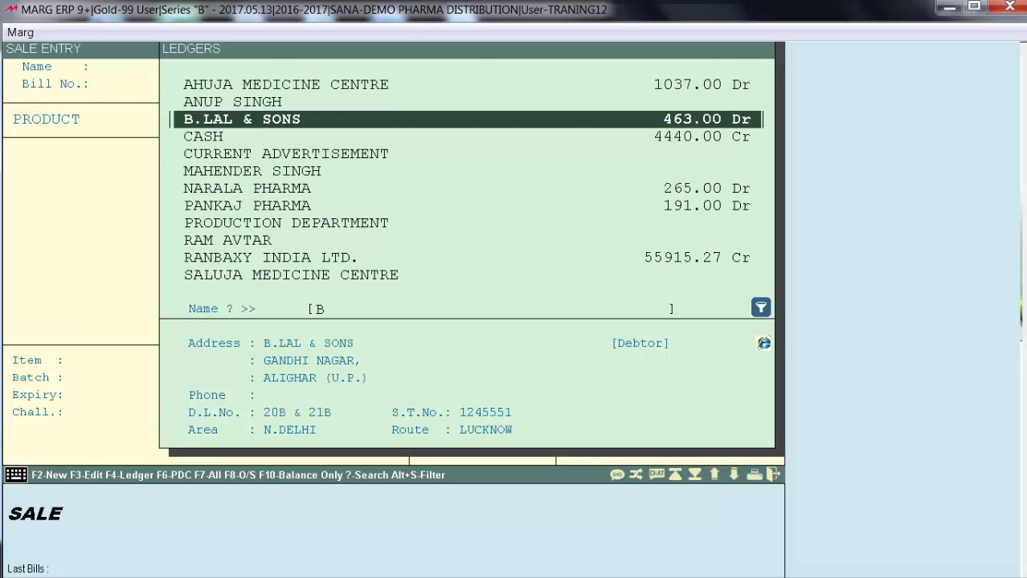
key("Return")
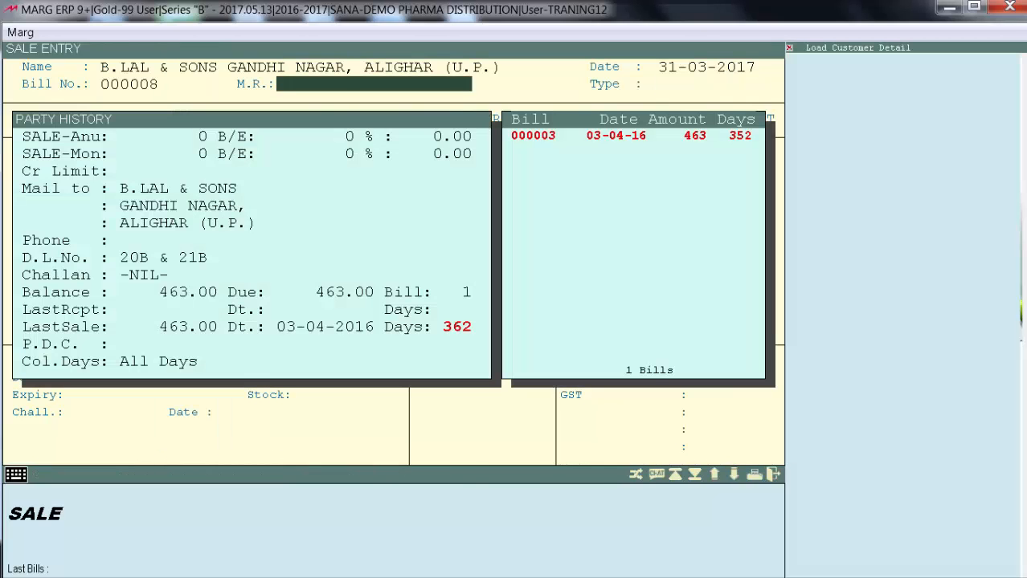
key("Return")
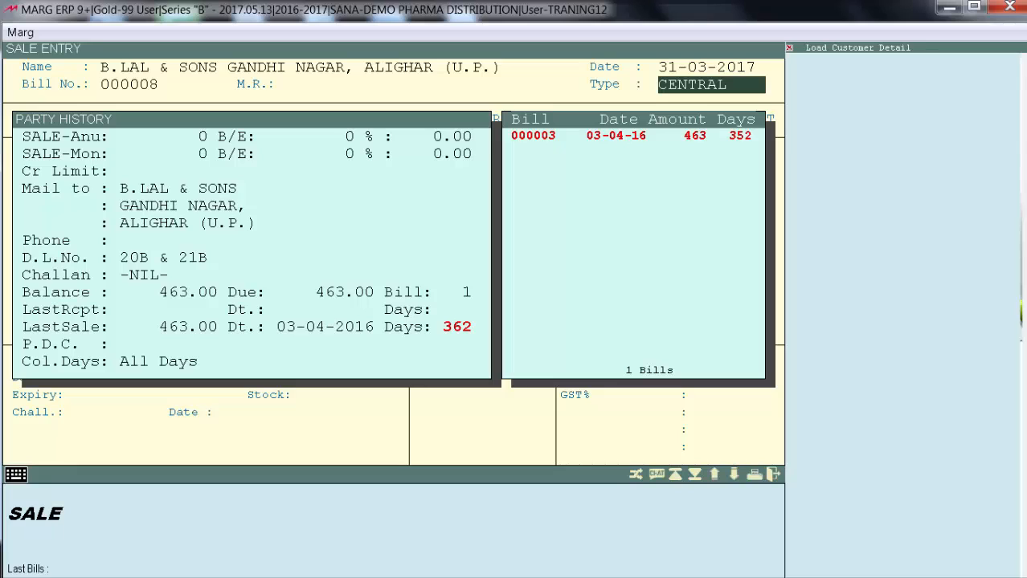
Look through the central GST sales types offered for B.LAL & SONS and return to the party selection
key("Return")
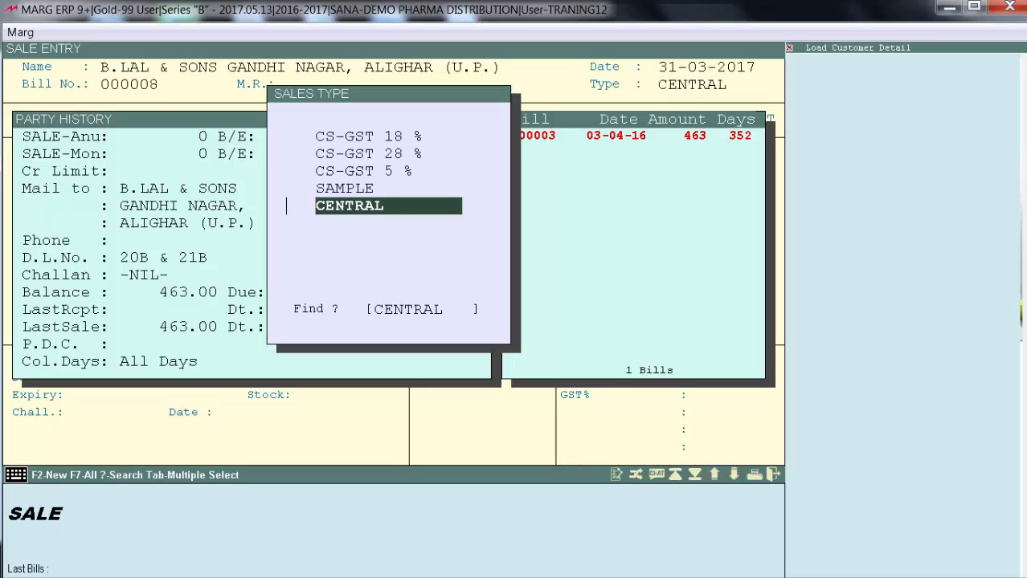
key("Up")
key("Up")
key("Up")
key("Up")
key("Up")
key("Up")
key("Up")
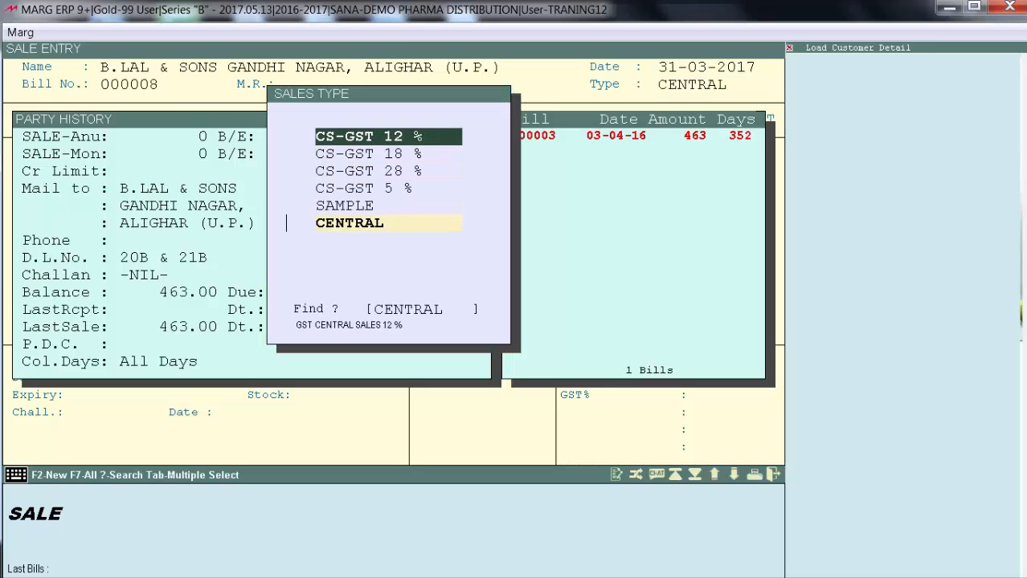
key("Down")
key("Down")
key("Down")
key("Down")
key("Down")
key("Down")
key("Down")
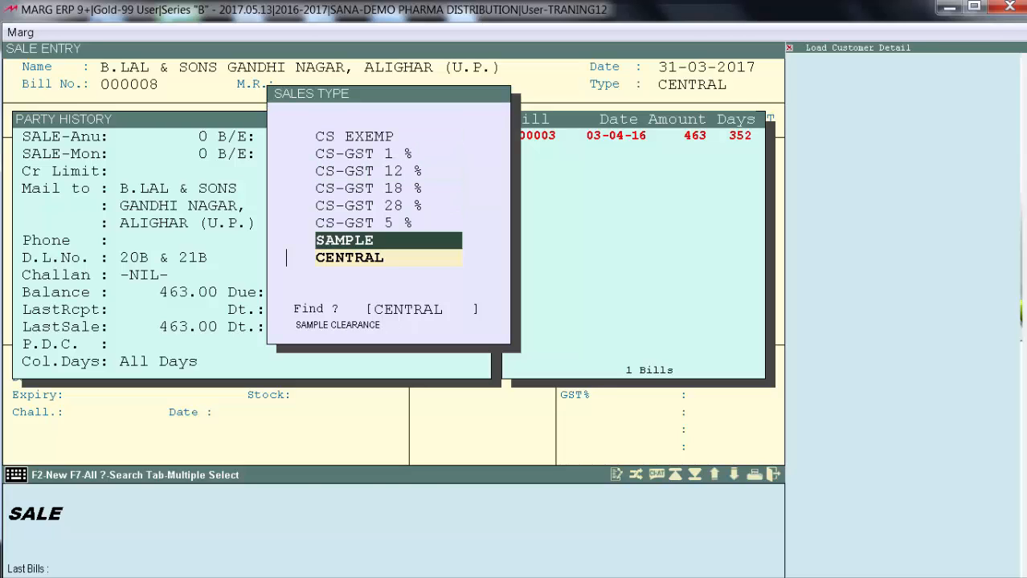
key("Return")
key("Up")
key("Up")
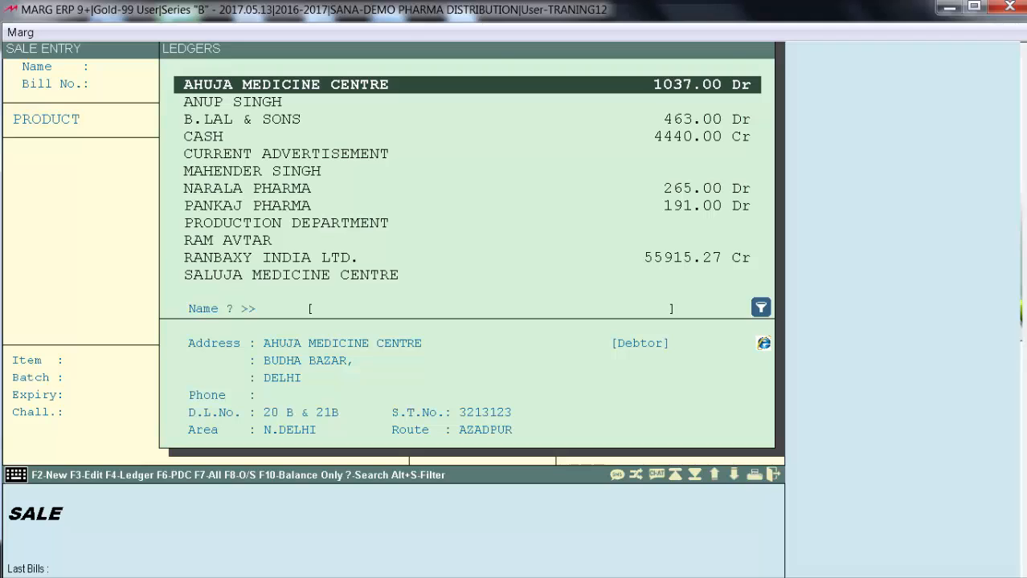
Choose AHUJA MEDICINE CENTRE as the bill's party and set the sales type to LOCAL
key("Return")
key("Return")
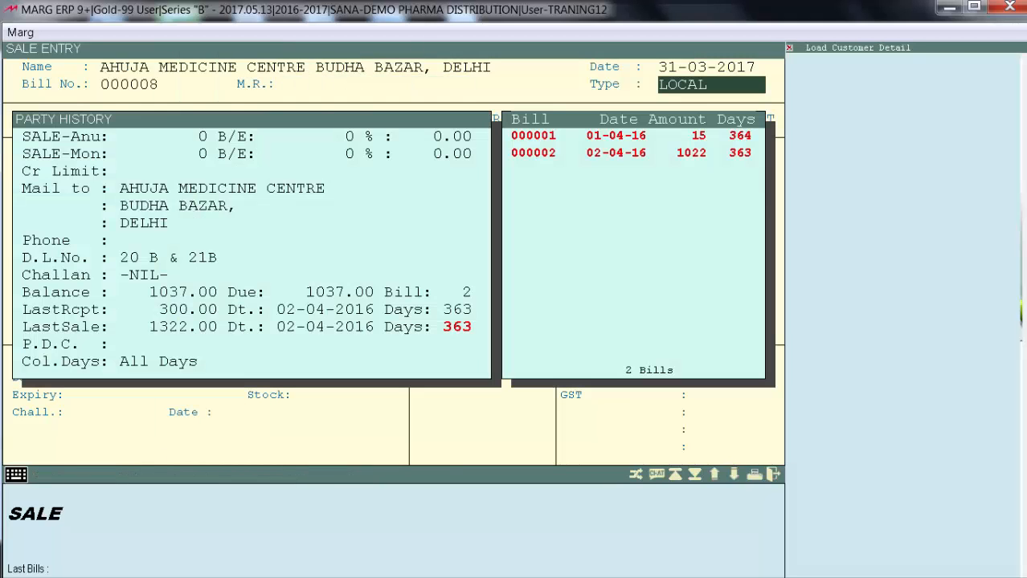
key("Return")
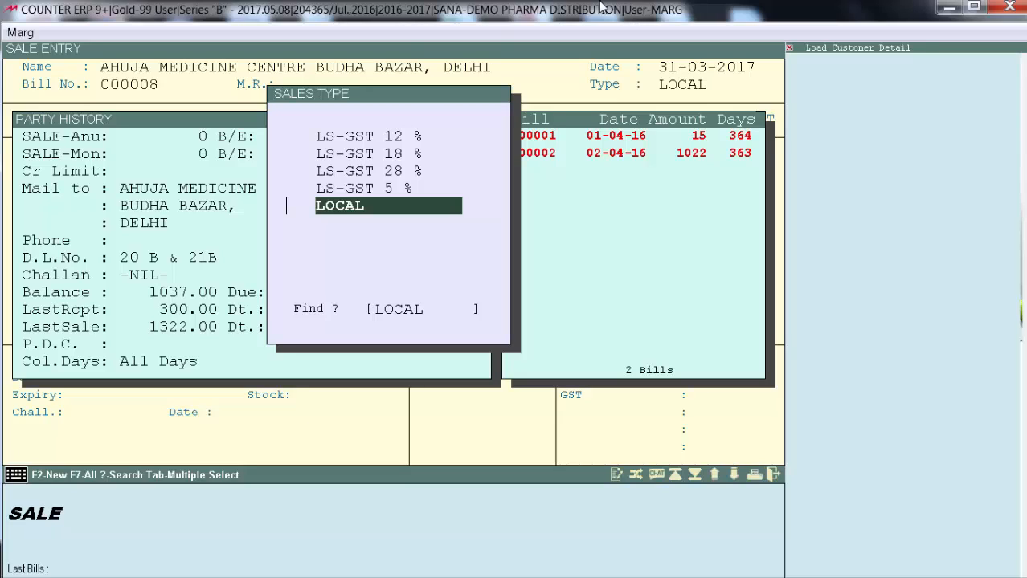
key("Up")
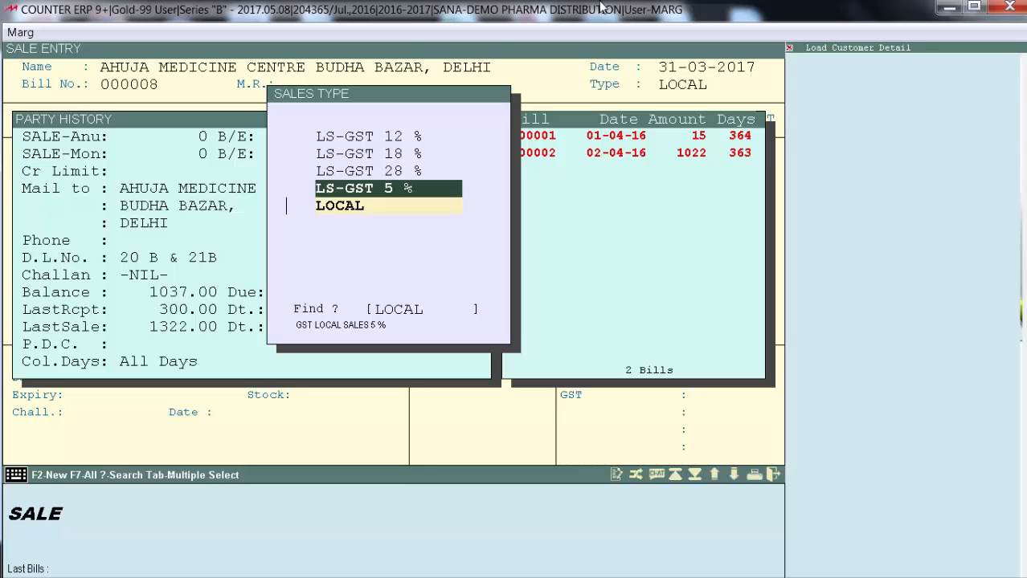
key("Down")
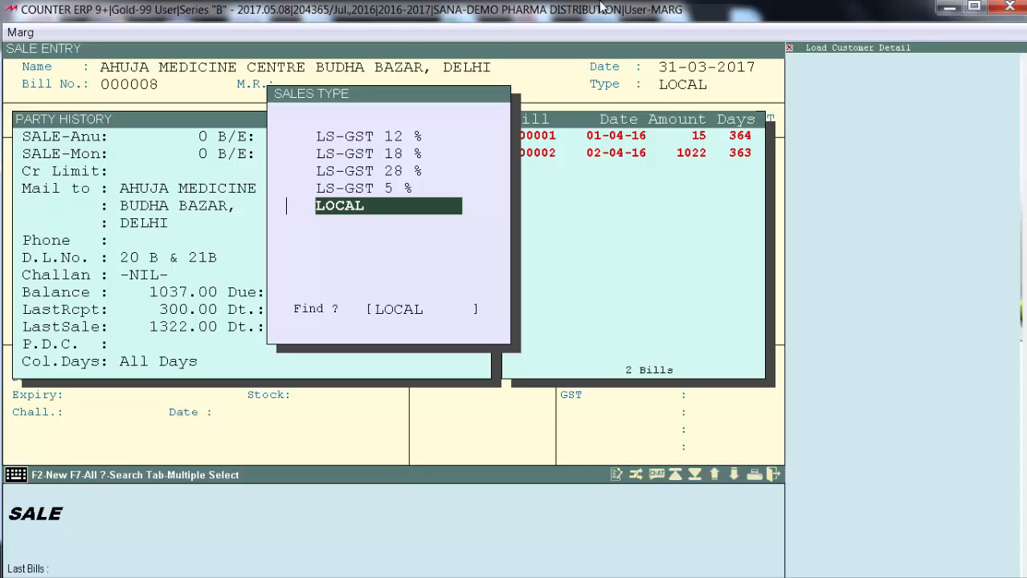
key("Up")
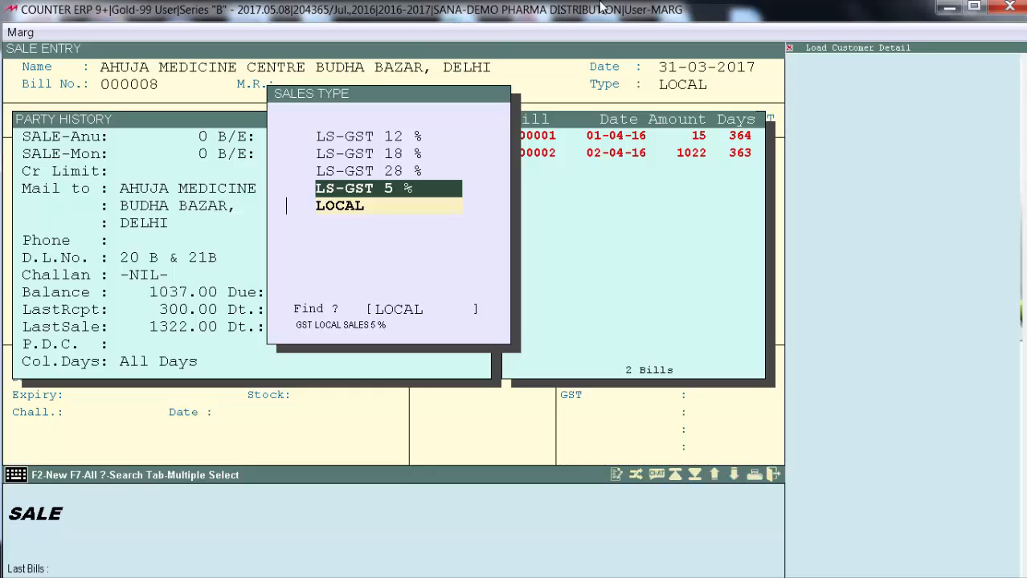
key("Down")
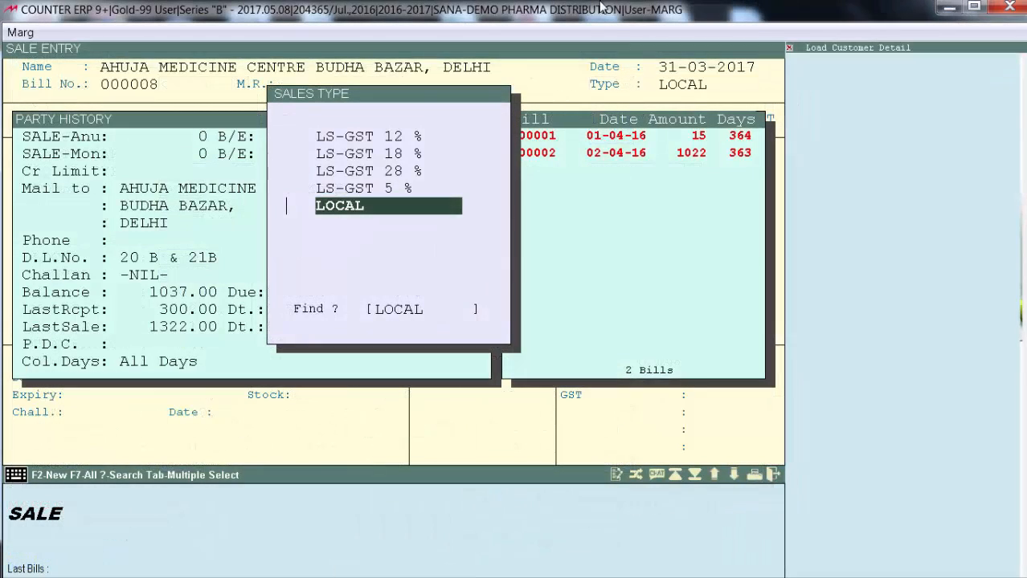
key("Return")
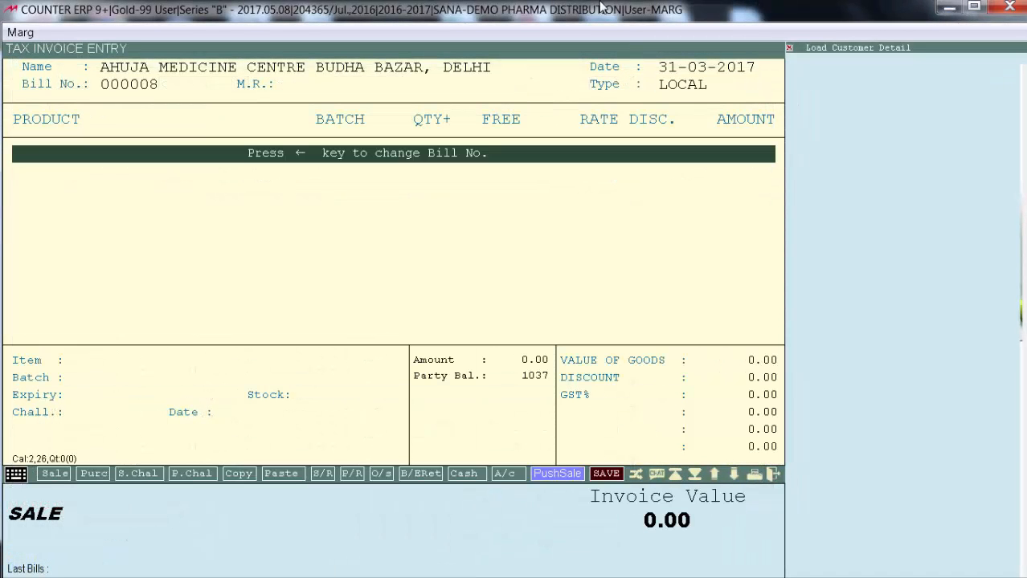
Add CROCIN, HORLICKS, LUX and DABUR MUSTURD OI to the tax invoice with quantity 1 each
type("CROCI")
key("Return")
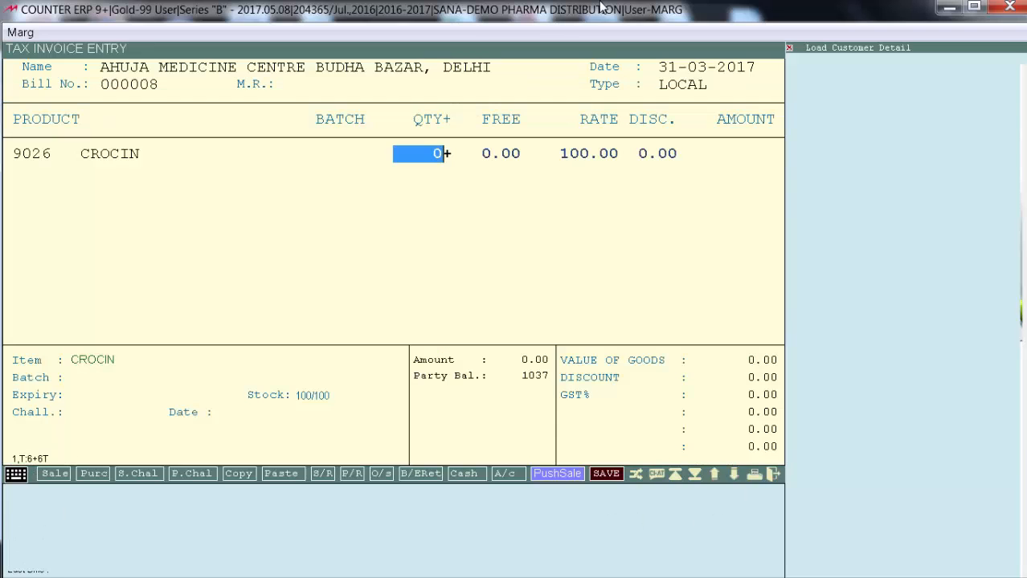
type("1")
key("Return")
type("HOR")
key("Return")
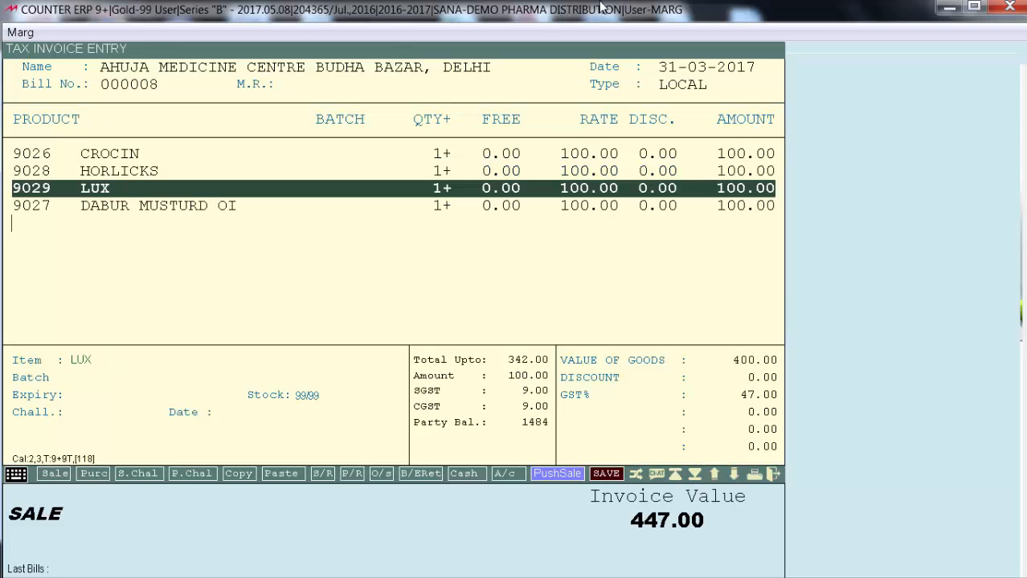
Inspect the price and GST breakdown of the DABUR MUSTURD OIL, CROCIN, HORLICKS and LUX lines in the tax invoice
key("Up")
key("Down")
key("Down")
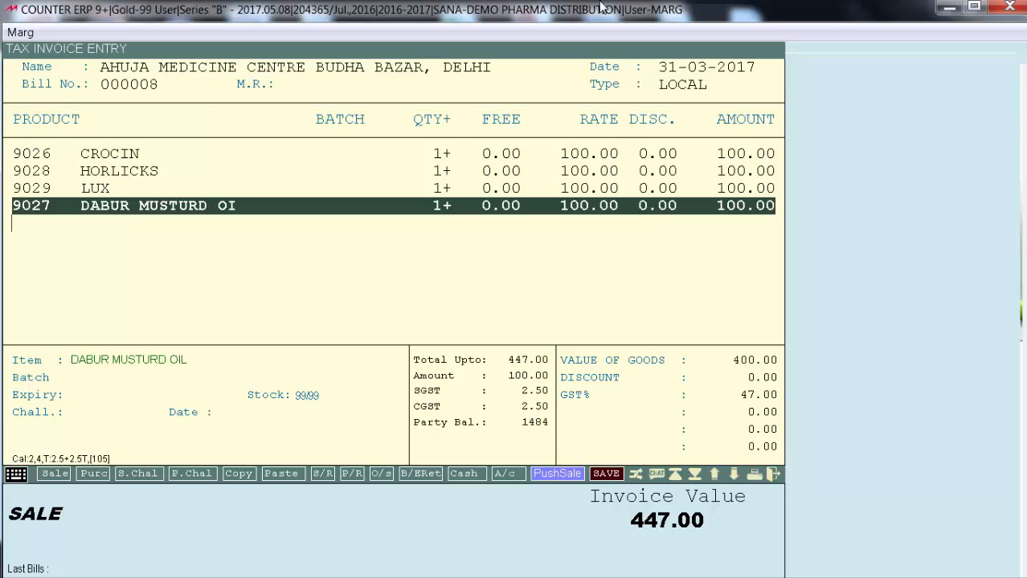
key("F7")
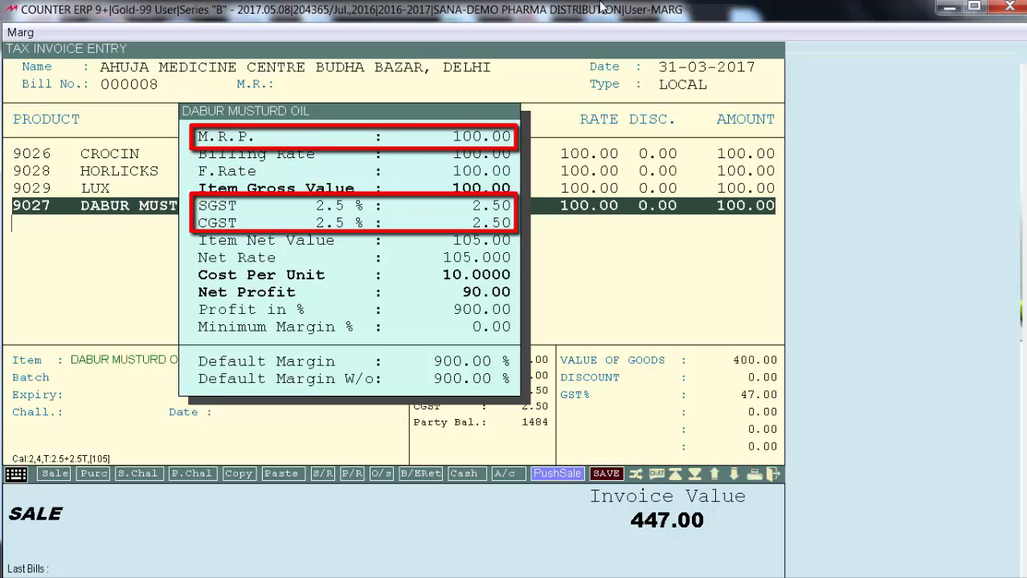
key("Down")
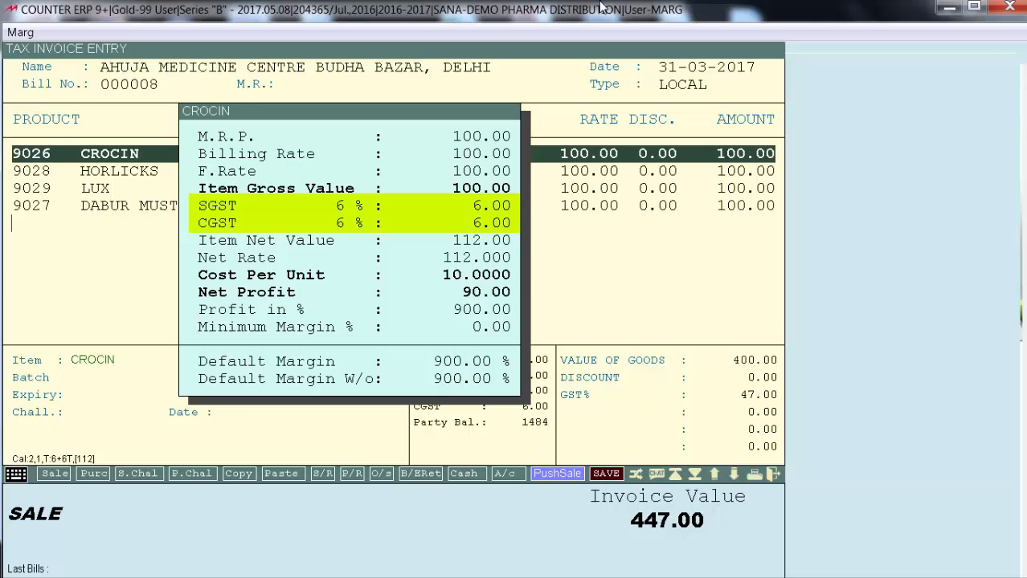
key("Down")
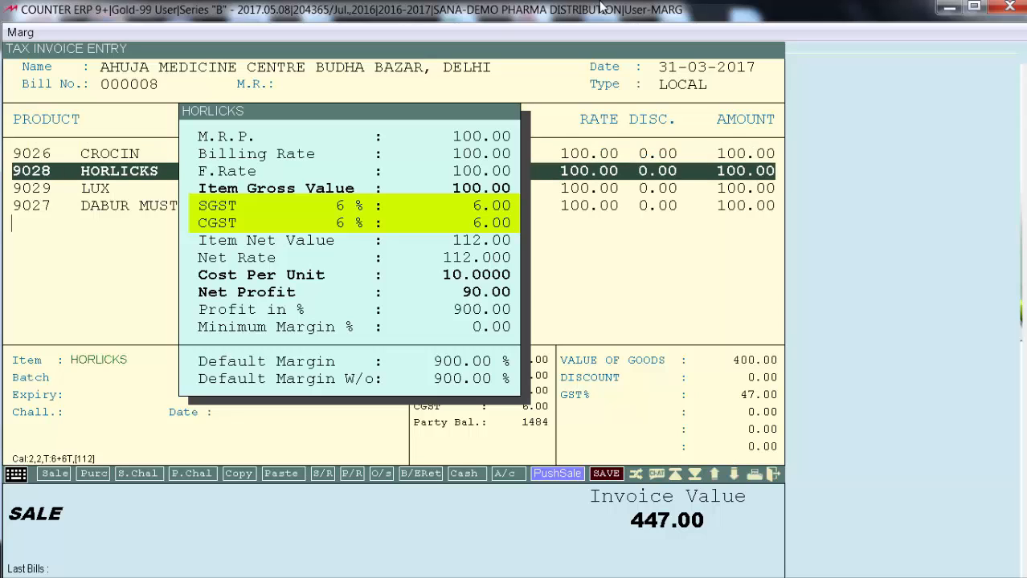
key("Down")
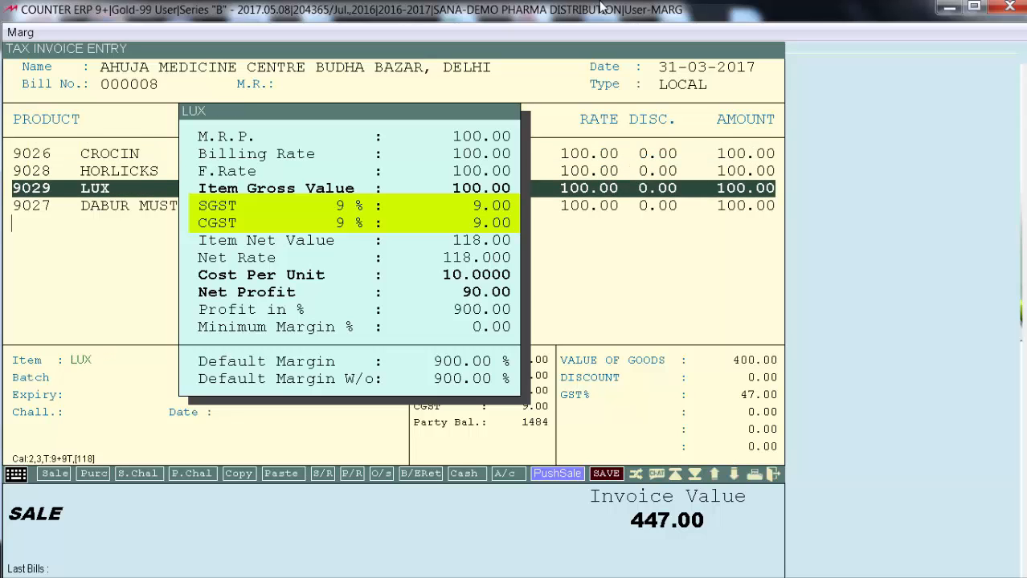
key("Escape")
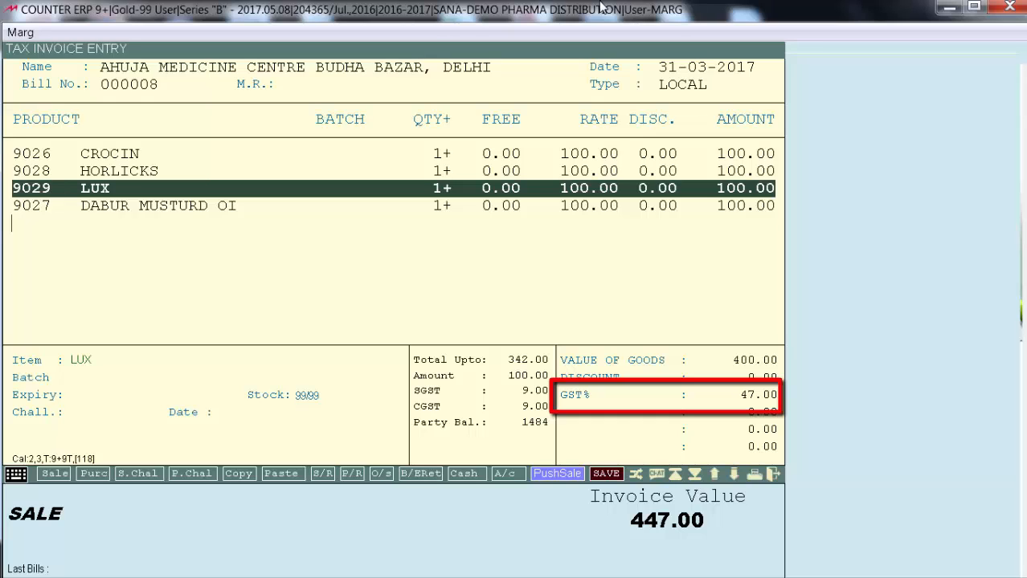
Save the AHUJA MEDICINE CENTRE tax invoice, review the item taxes and totals in its print preview and close it
key("Down")
key("Down")
key("Escape")
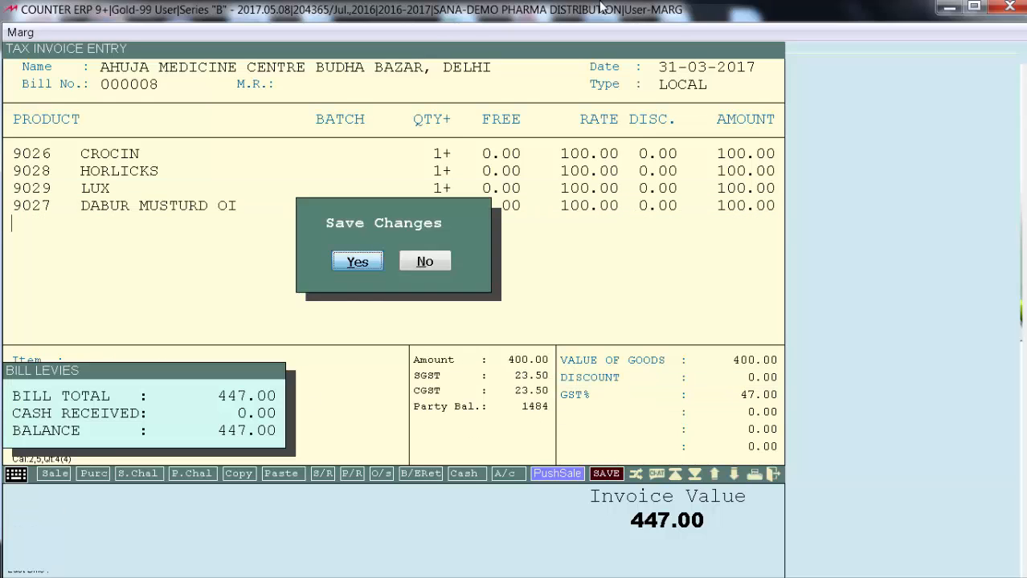
key("Return")
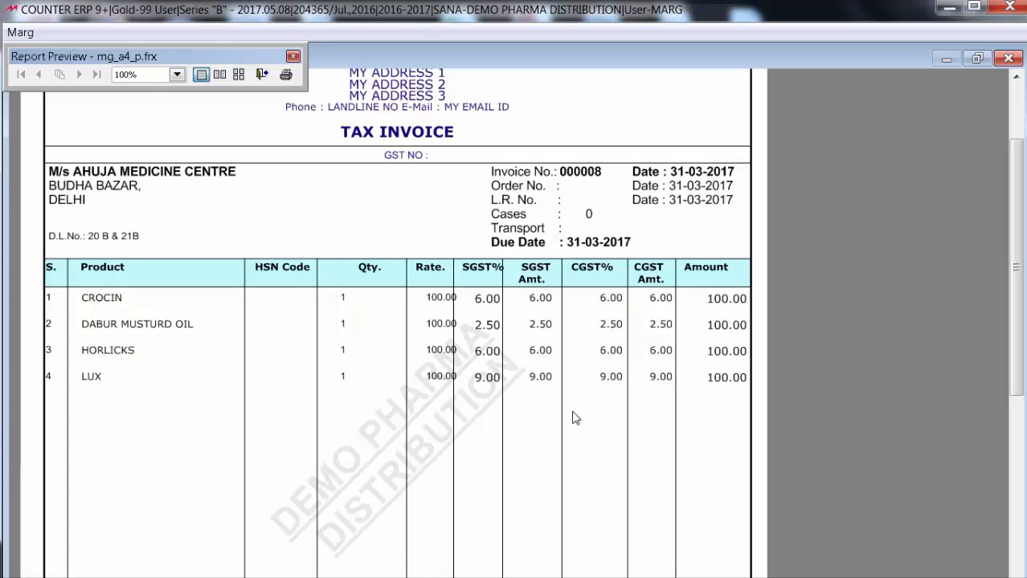
scroll(575, 418, "down", 8)
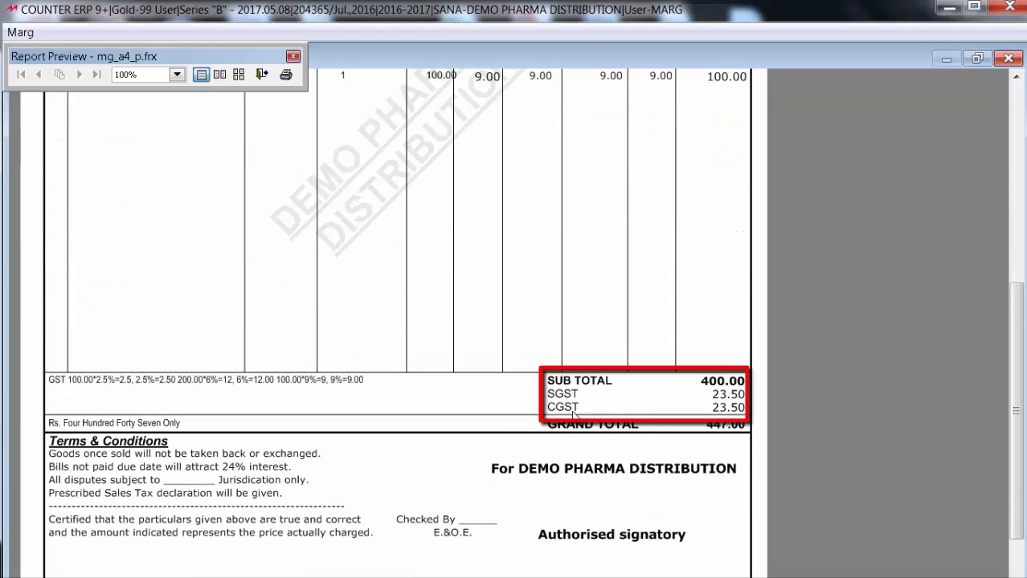
scroll(574, 415, "up", 8)
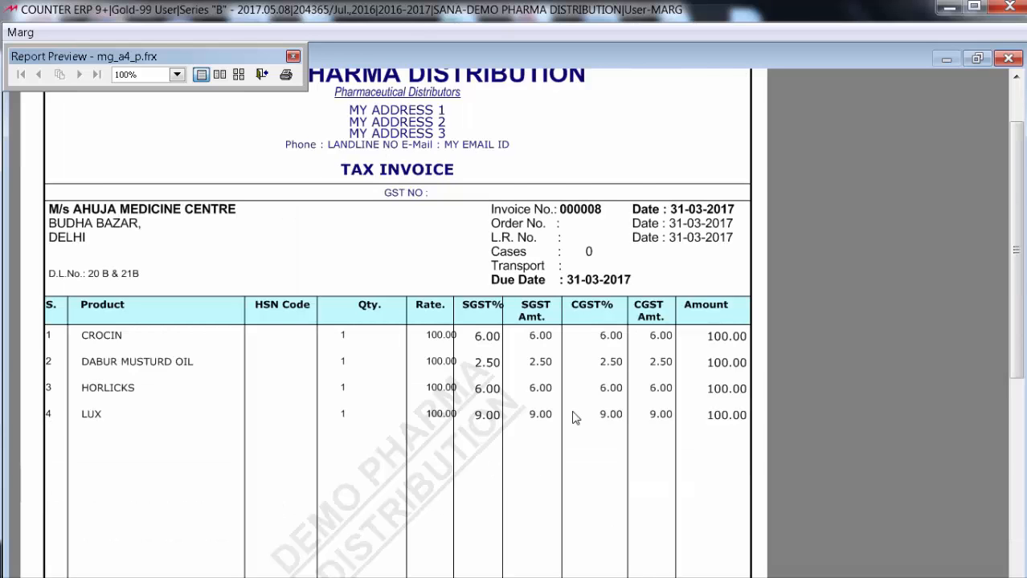
key("Escape")
key("Escape")
Start a new sale bill for B.LAL & SONS with the sales type CENTRAL, leaving the M.R. field blank
key("Down")
key("Return")
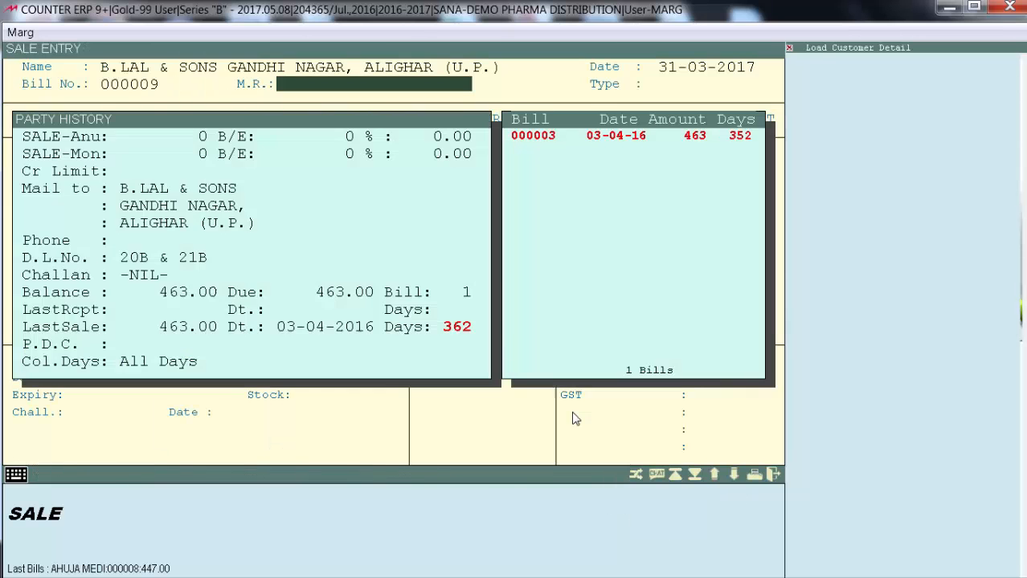
key("Return")
Add CROCIN and HORLICKS to the retail invoice with quantity 1 each
key("Return")
type("HOR")
key("Return")
key("Return")
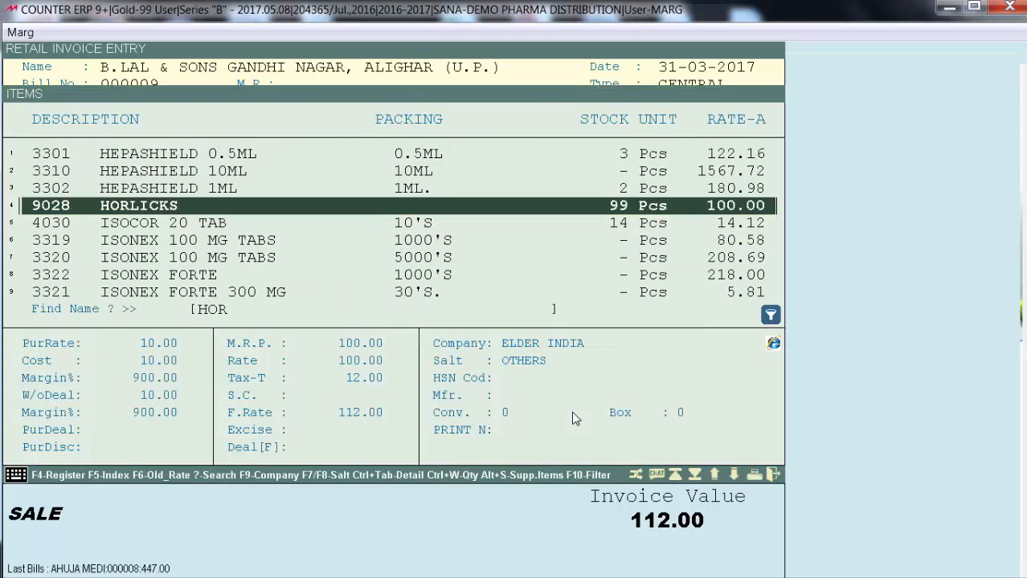
key("Return")
type("1")
key("Return")
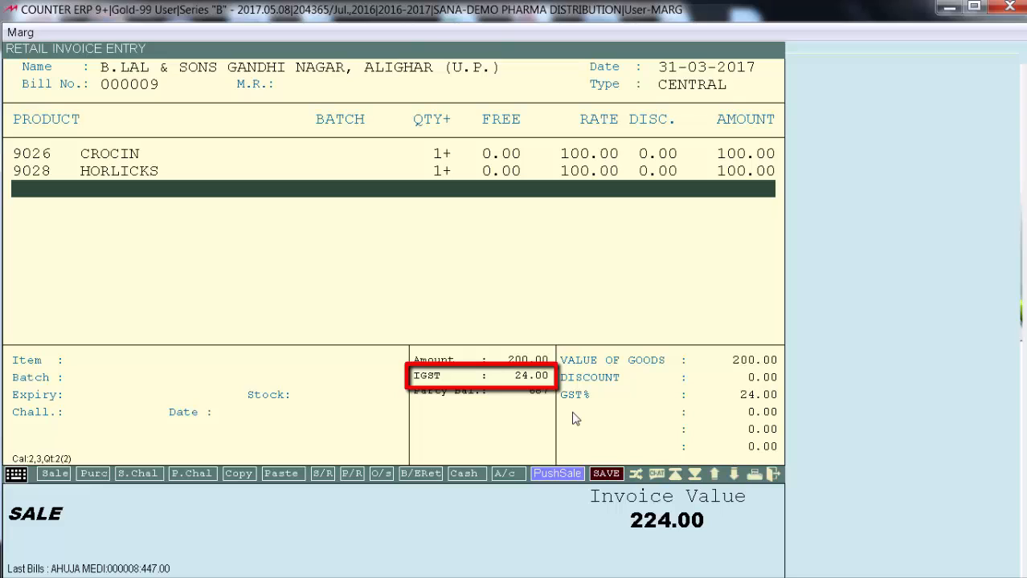
Save the B.LAL & SONS bill without extra charges or cash received and show its print preview
key("Return")
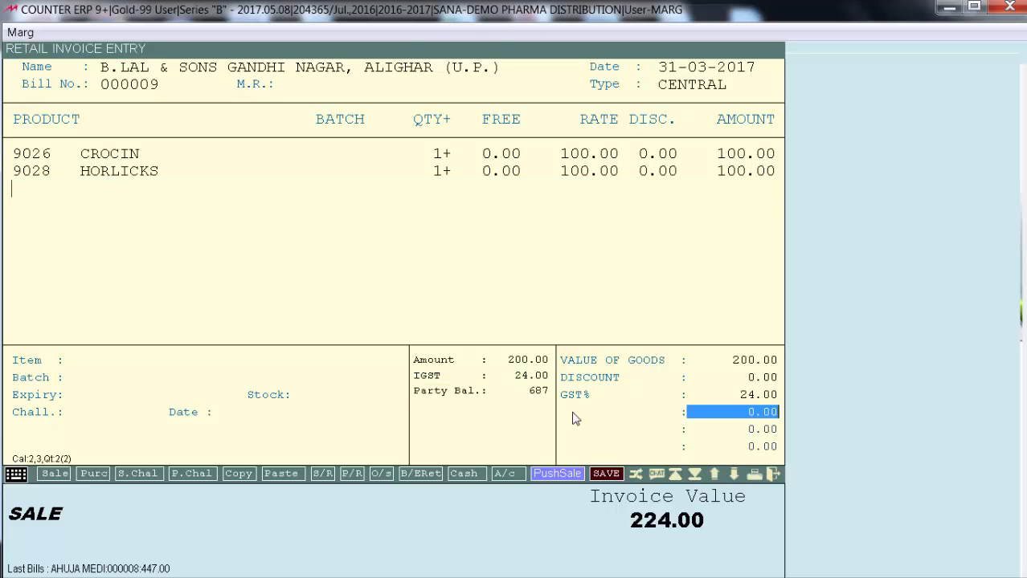
key("Return")
key("Return")
key("Return")
key("Return")
key("Return")
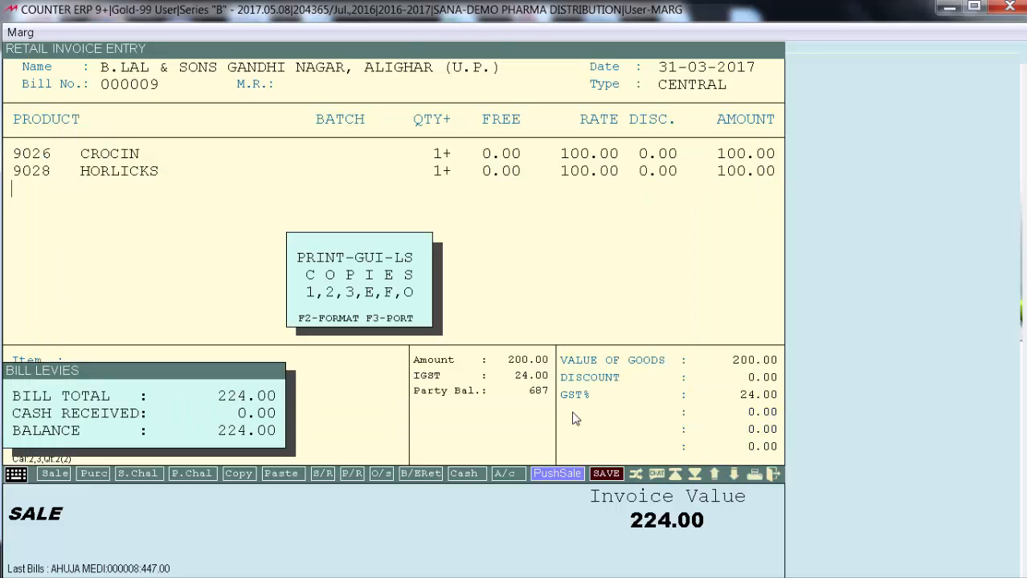
key("Return")
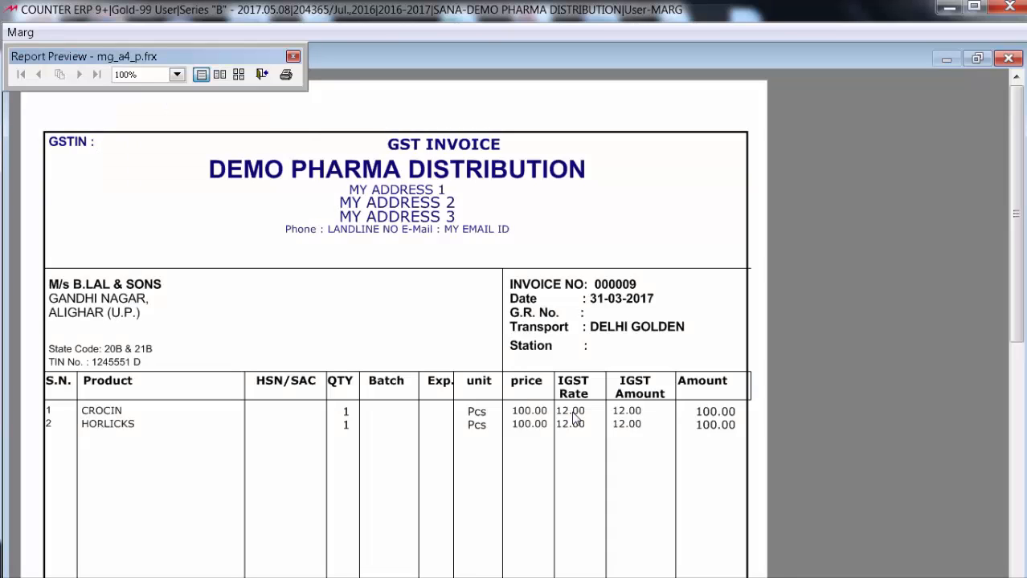
Review the IGST columns and totals of the previewed B.LAL & SONS invoice and return to the home screen
scroll(573, 412, "down", 10)
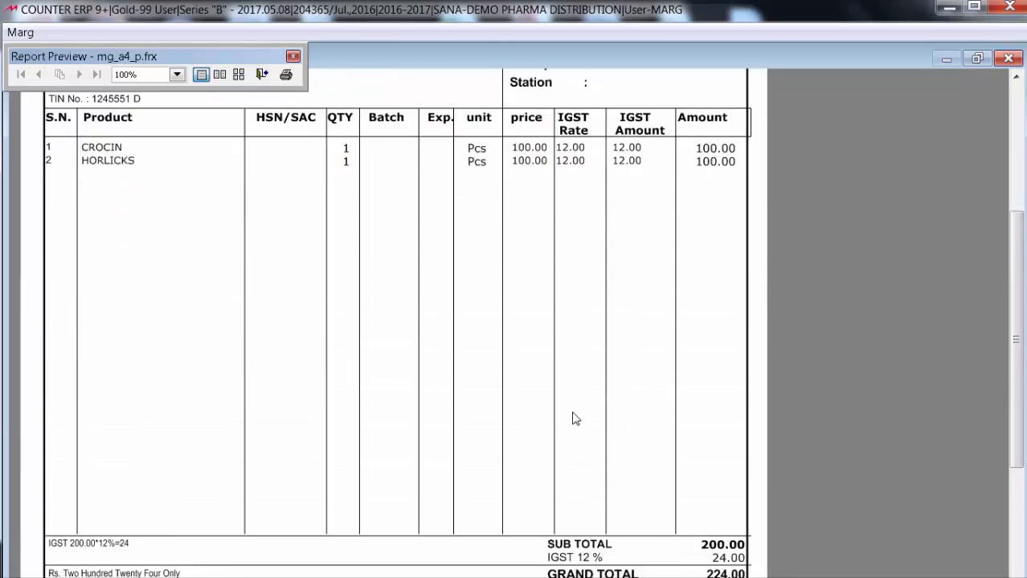
scroll(573, 418, "up", 10)
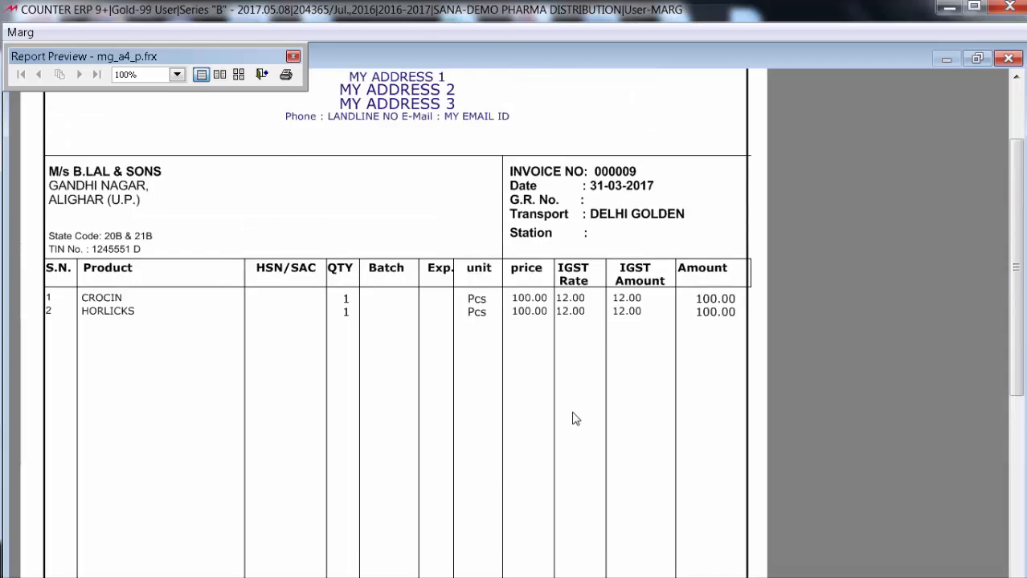
scroll(572, 417, "down", 10)
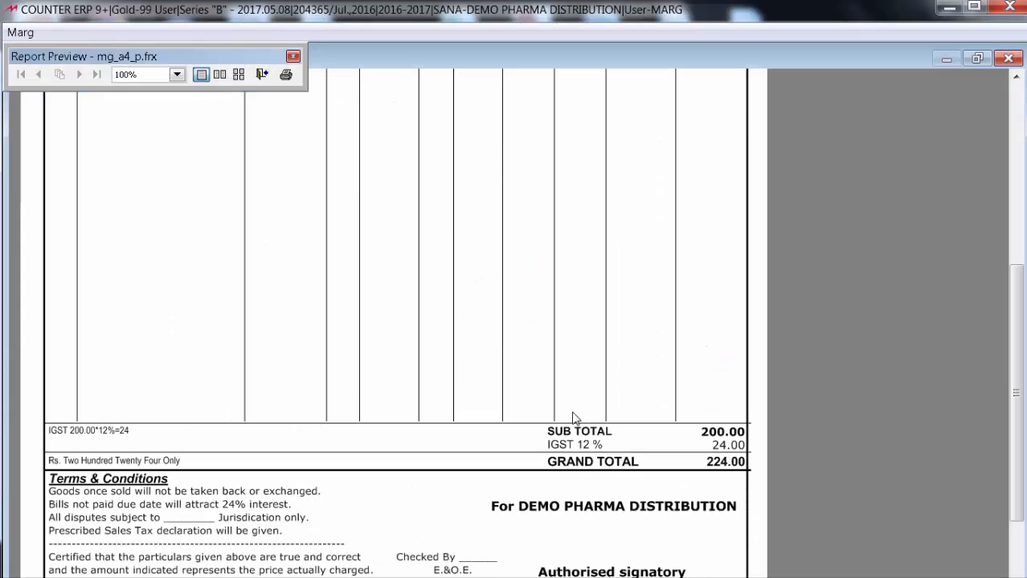
key("Escape")
key("Escape")
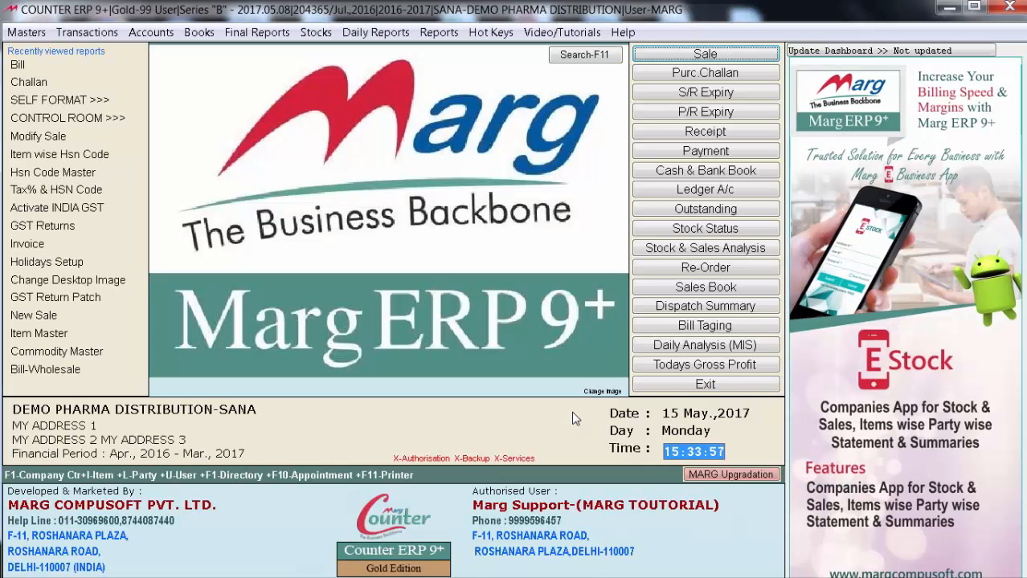
Examine the sales voucher postings of the latest B.LAL & SONS and AHUJA MEDICINE CENTRE bills in the Sales Book
left_click(684, 288)
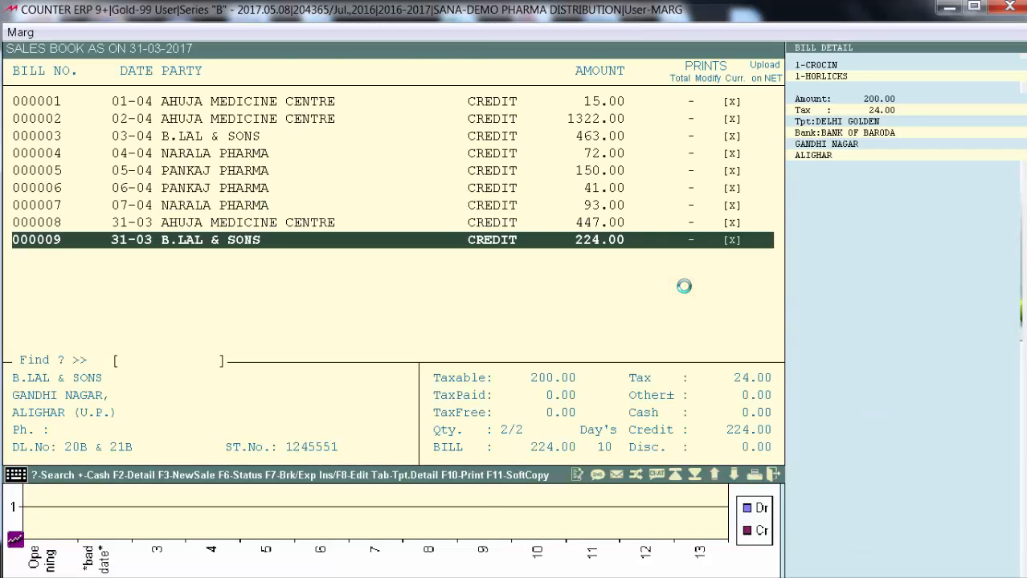
key("Return")
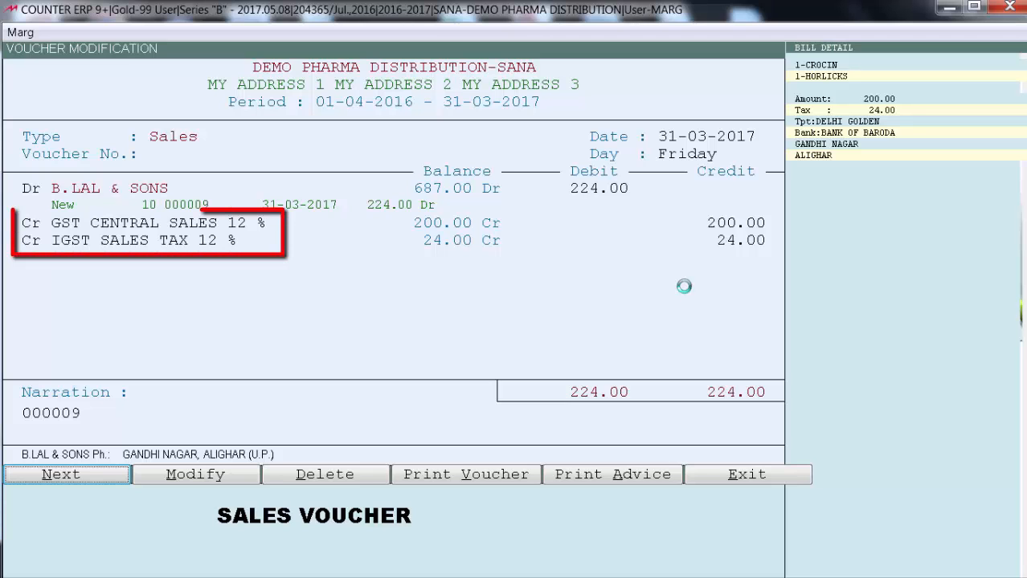
key("Escape")
key("Up")
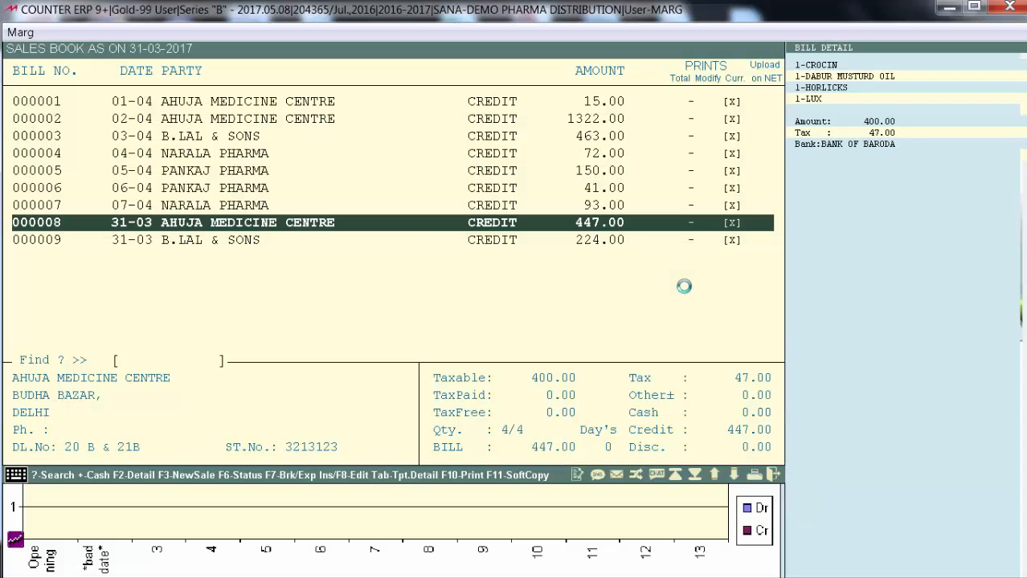
key("Return")
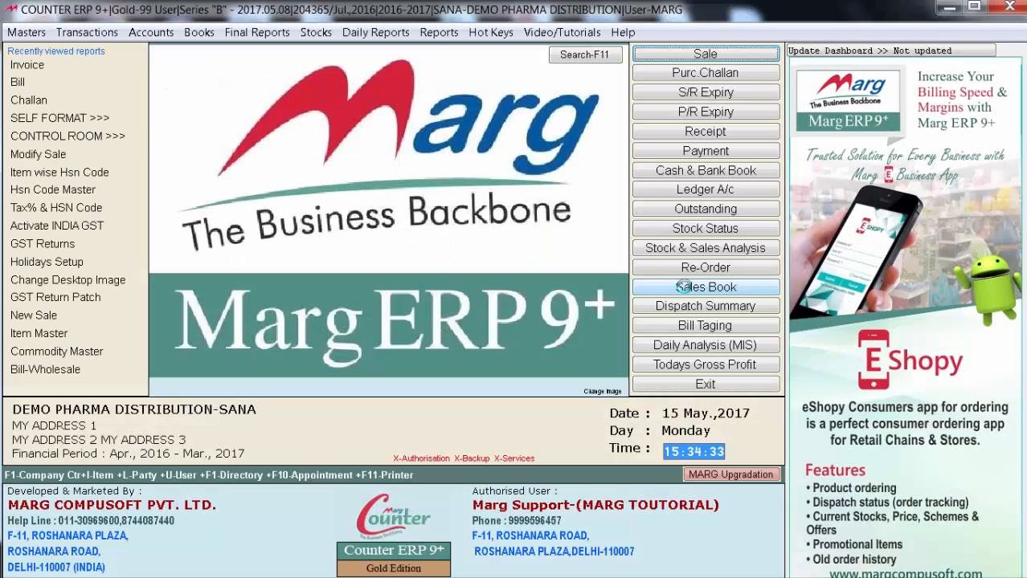
Generate the GST SUMMARY report from the GST Returns as an Excel sheet
key("alt+f")
key("Up")
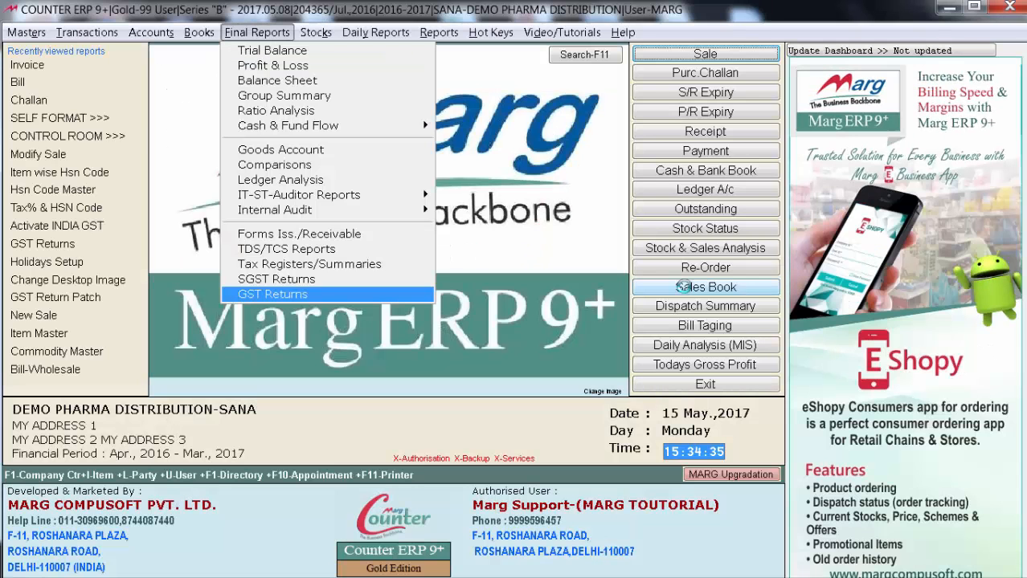
key("Return")
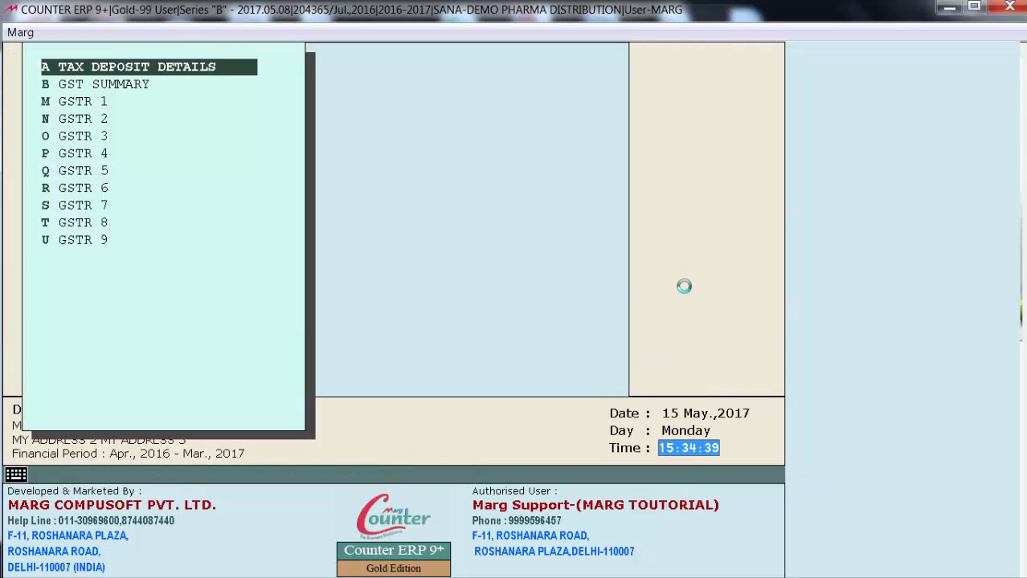
key("Down")
key("Down")
key("Down")
key("Down")
key("Down")
key("Down")
key("Down")
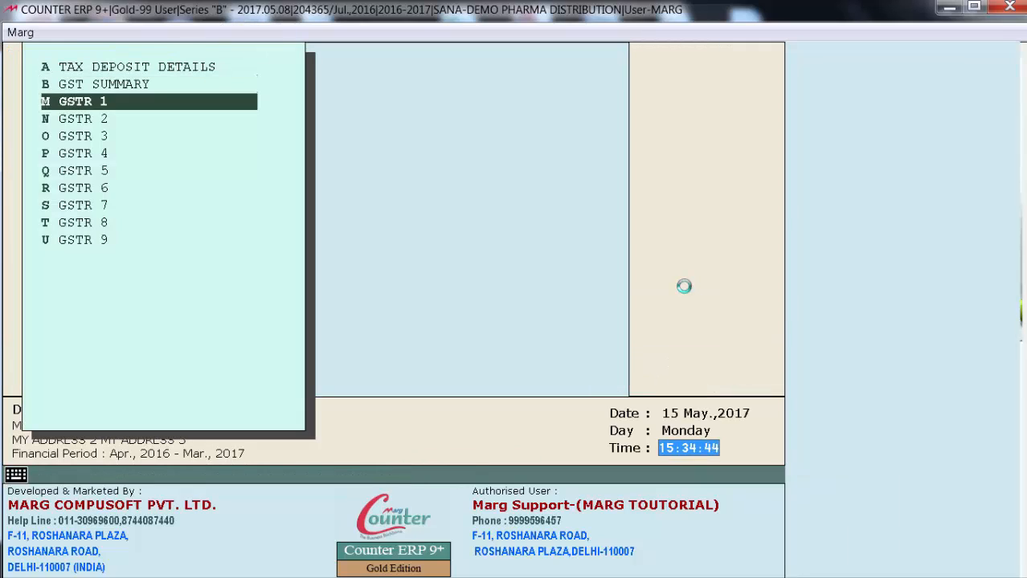
key("Up")
key("Up")
key("Up")
key("Up")
key("Up")
key("Up")
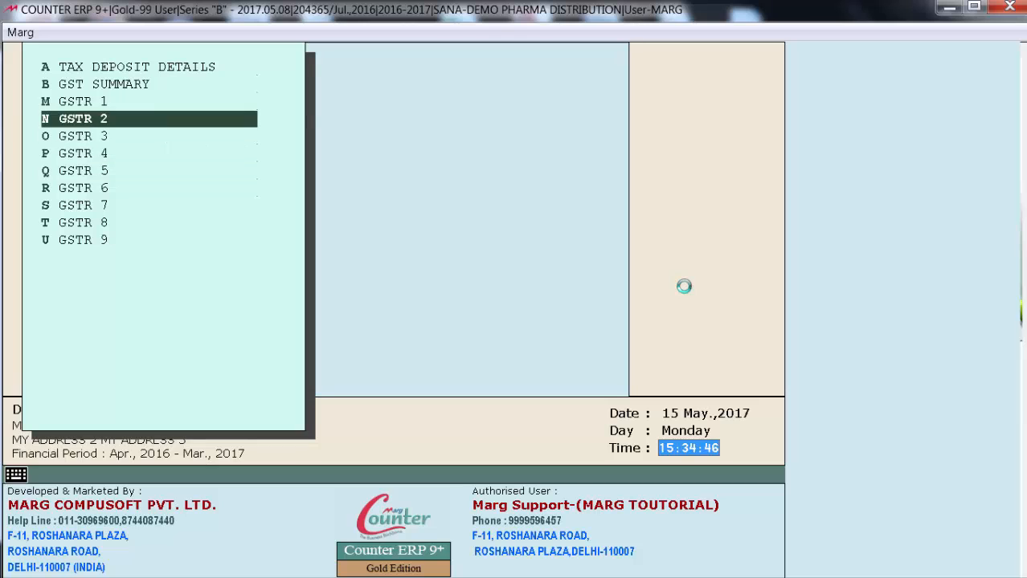
key("Down")
key("Down")
key("Up")
key("Up")
key("Return")
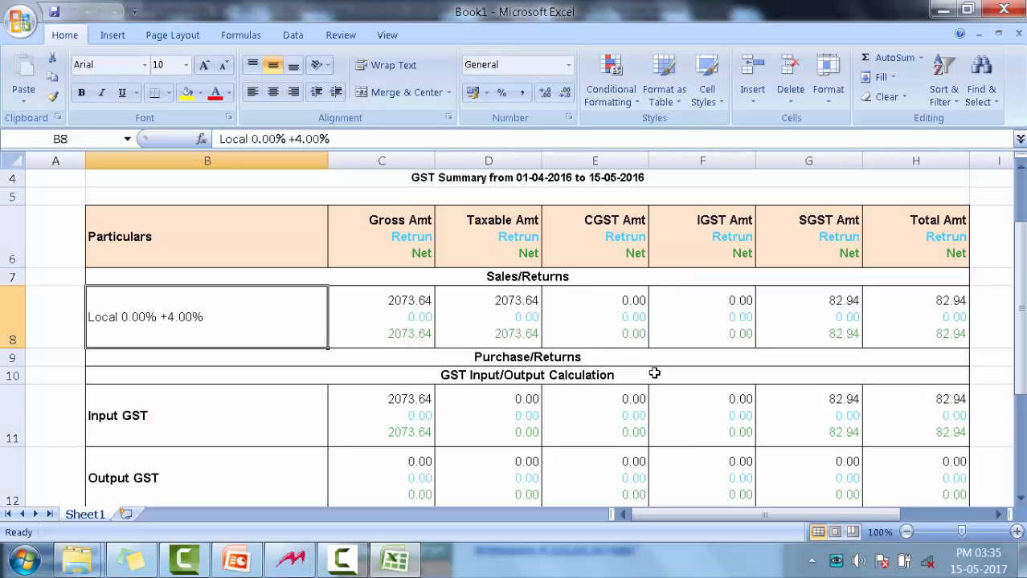
Review the sales, purchase and input/output GST sections of the GST summary and close the workbook
scroll(654, 373, "down", 1)
scroll(654, 374, "up", 2)
scroll(654, 373, "down", 6)
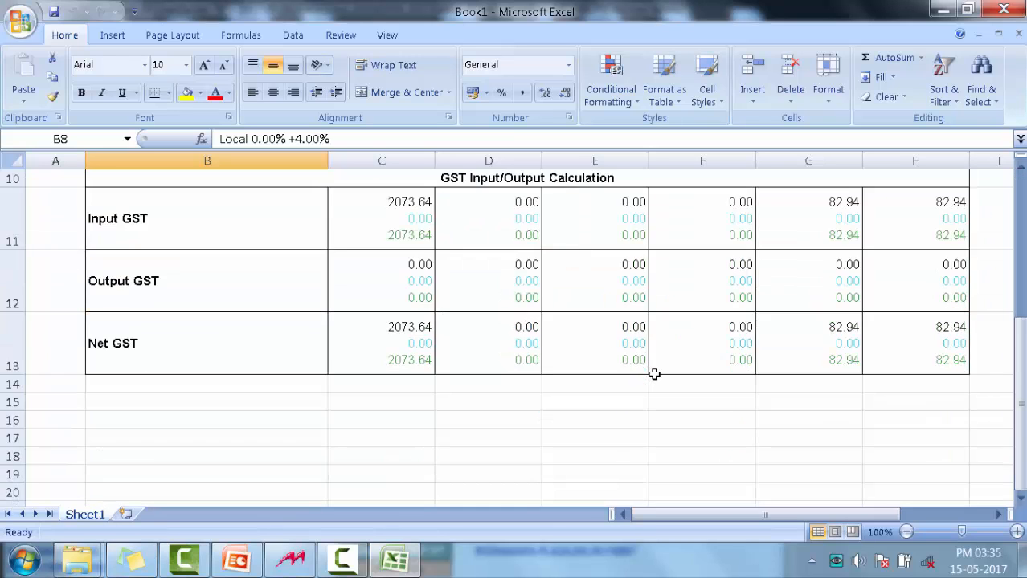
scroll(654, 373, "up", 6)
left_click(1014, 4)
Look through the GSTR 1 to GSTR 9 forms offered in the GST Returns list
key("Down")
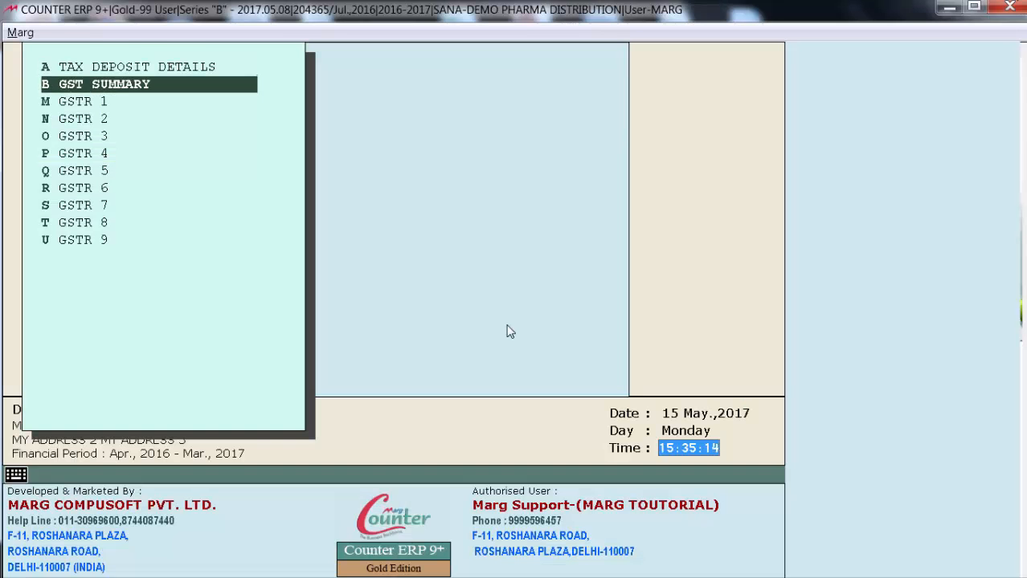
key("Down")
key("Down")
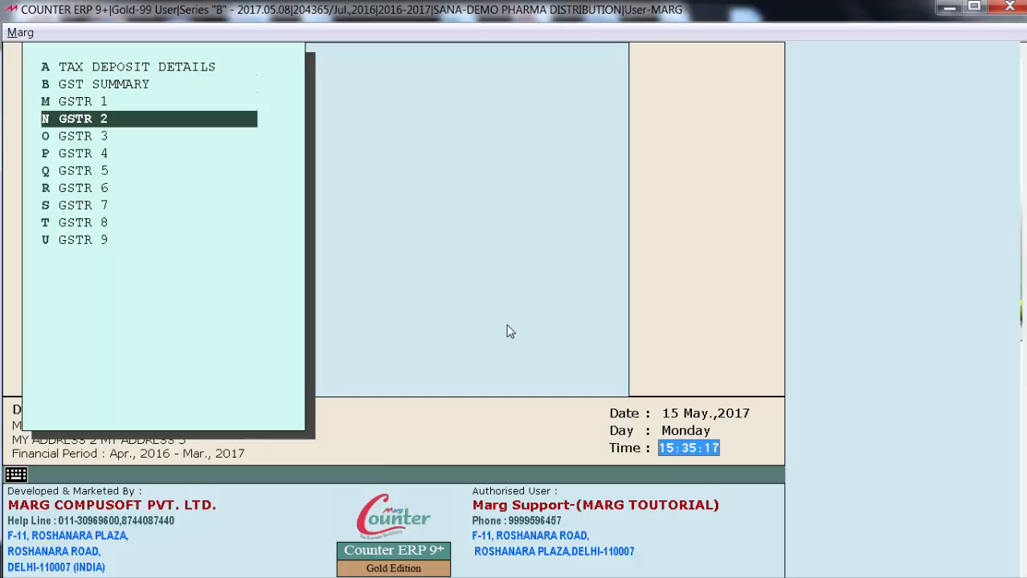
key("Down")
key("Down")
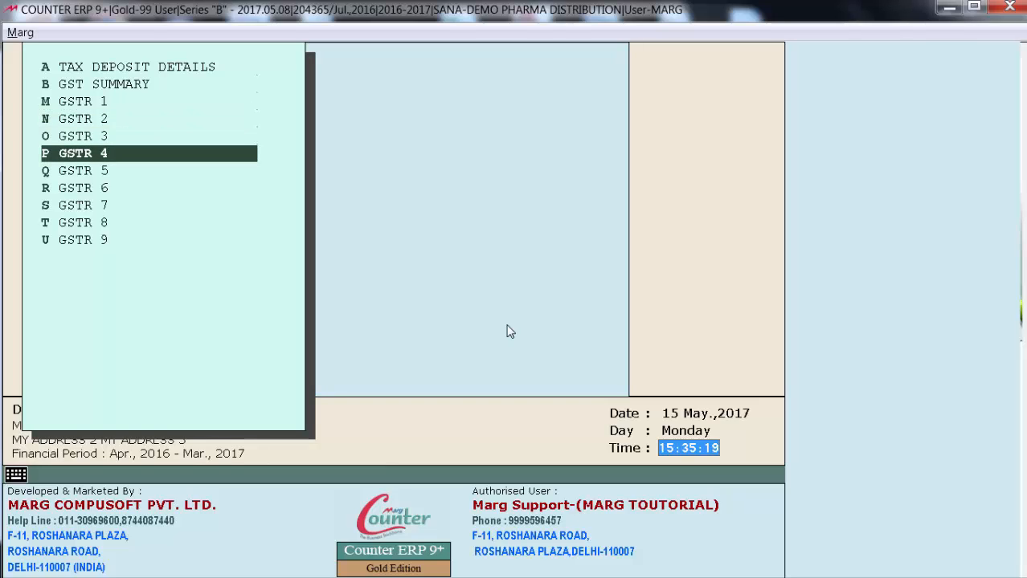
key("Down")
key("Down")
key("Down")
key("Down")
key("Down")
key("Down")
key("Down")
key("Down")
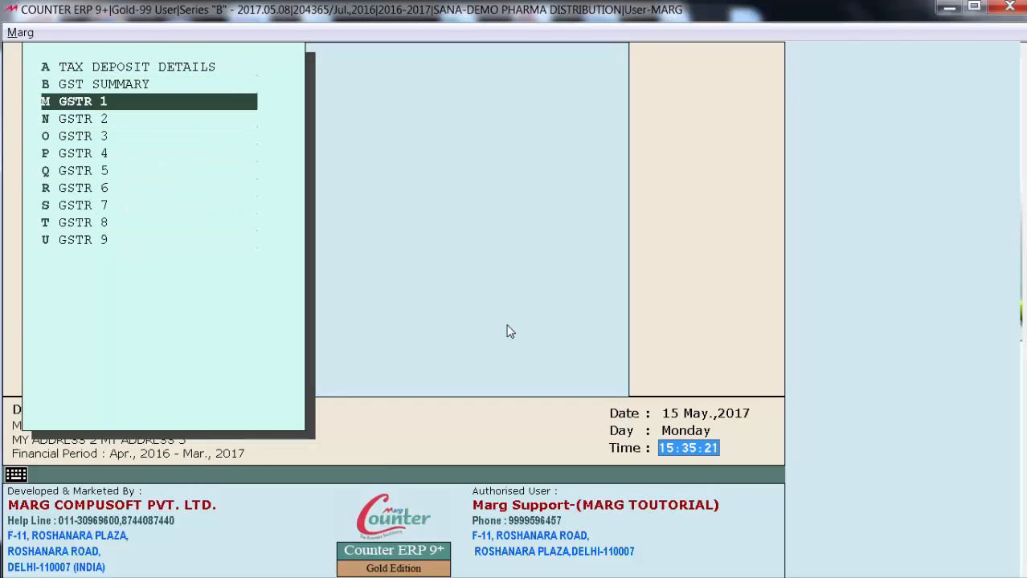
key("s")
key("Up")
key("Up")
key("Down")
key("Down")
key("Down")
key("Down")
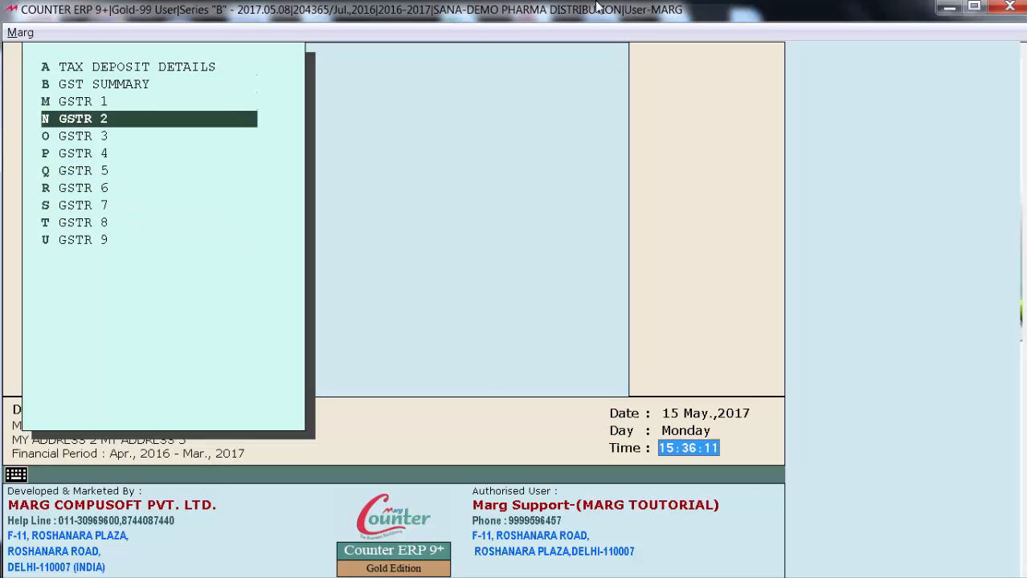
Generate the GSTR 2 form from the GST Returns in Excel and examine its inward supplies and amendments sections
key("Return")
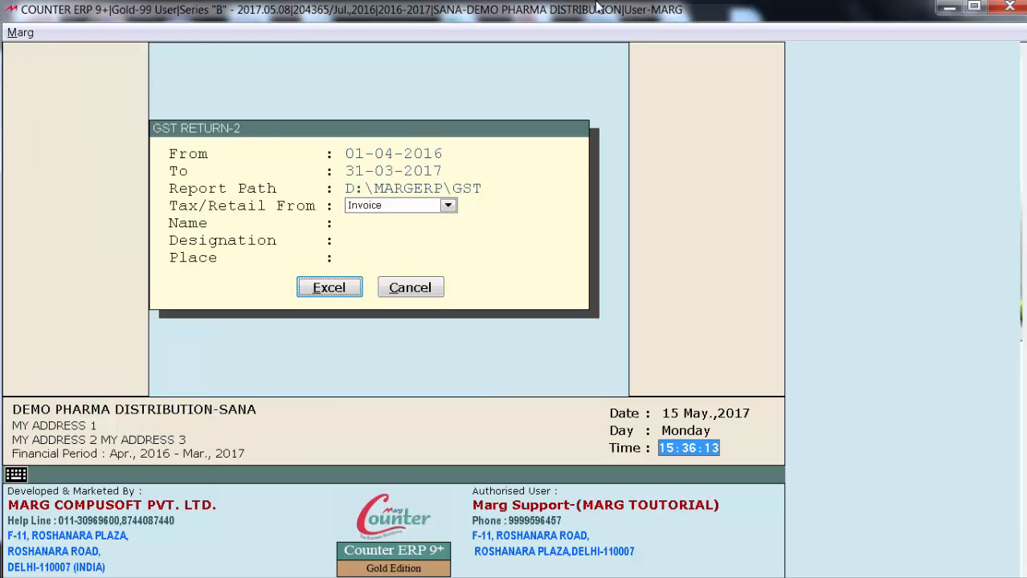
key("Return")
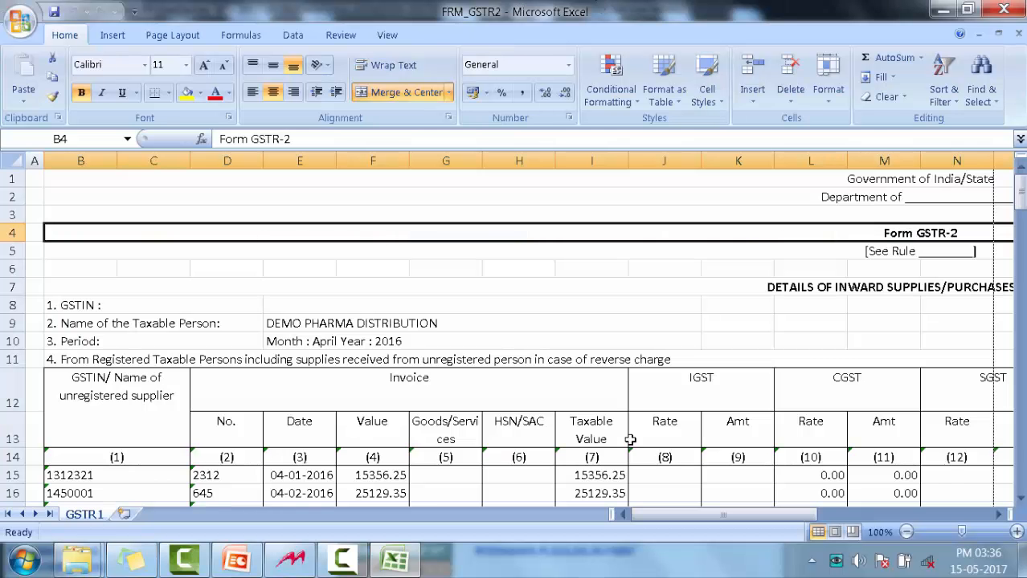
left_click_drag(659, 519, 702, 526)
scroll(617, 406, "down", 2)
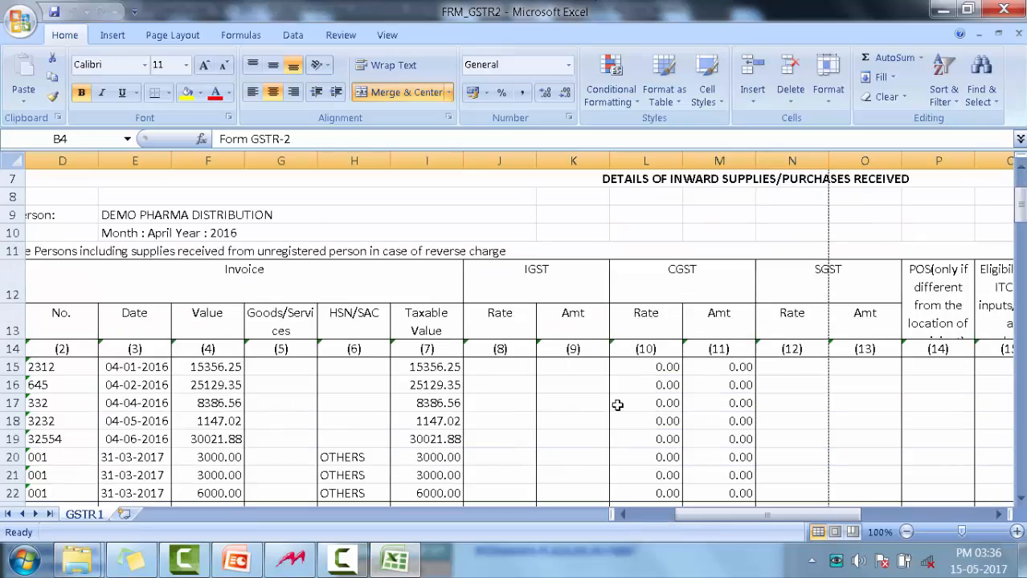
scroll(617, 405, "down", 2)
scroll(617, 405, "down", 6)
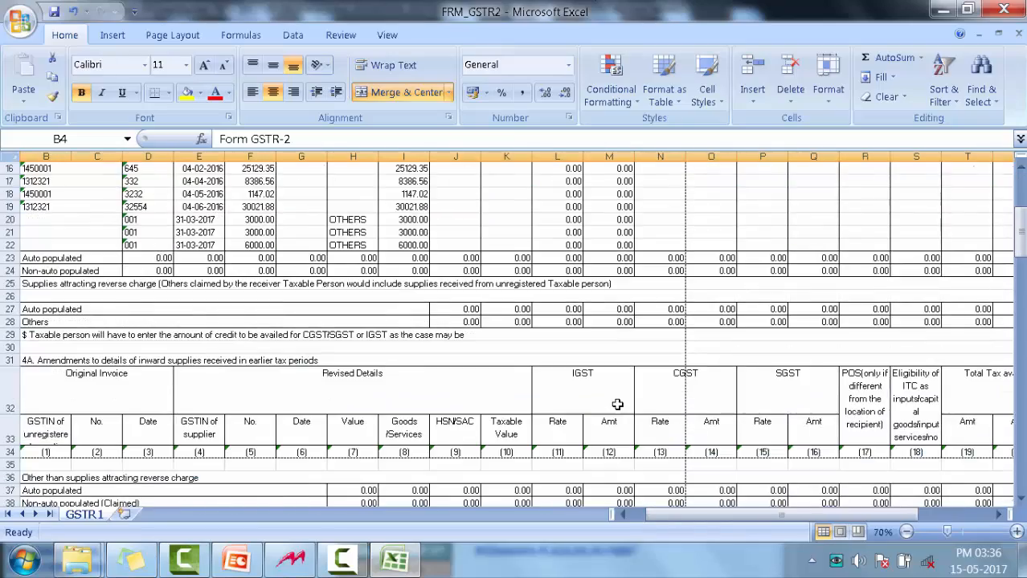
scroll(617, 405, "down", 3)
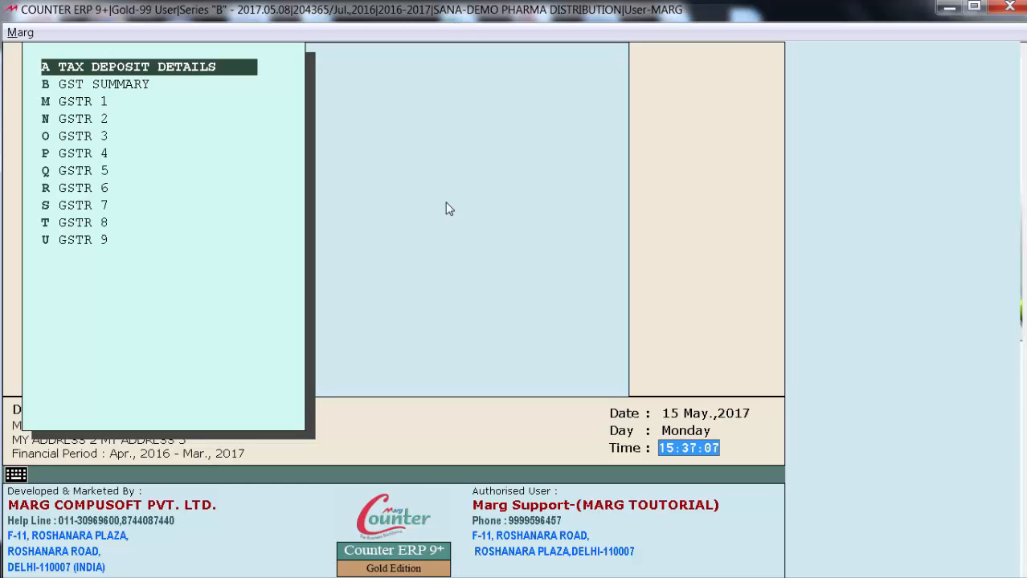
key("Escape")
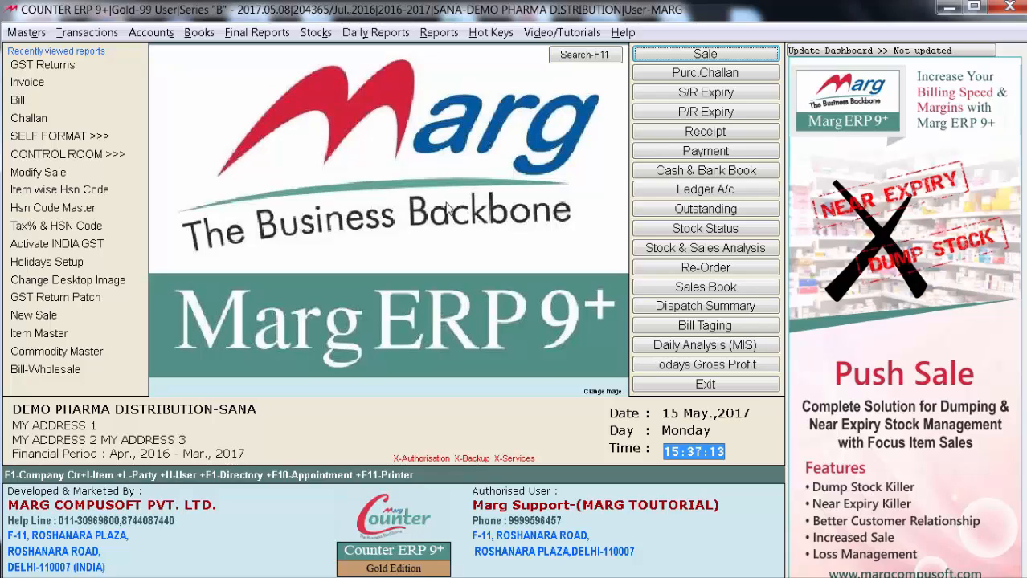
Download the GST Return Patch from the software's download options
key("alt+v")
key("Down")
key("Down")
key("Down")
key("Down")
key("Down")
key("Down")
key("Right")
key("Down")
key("Down")
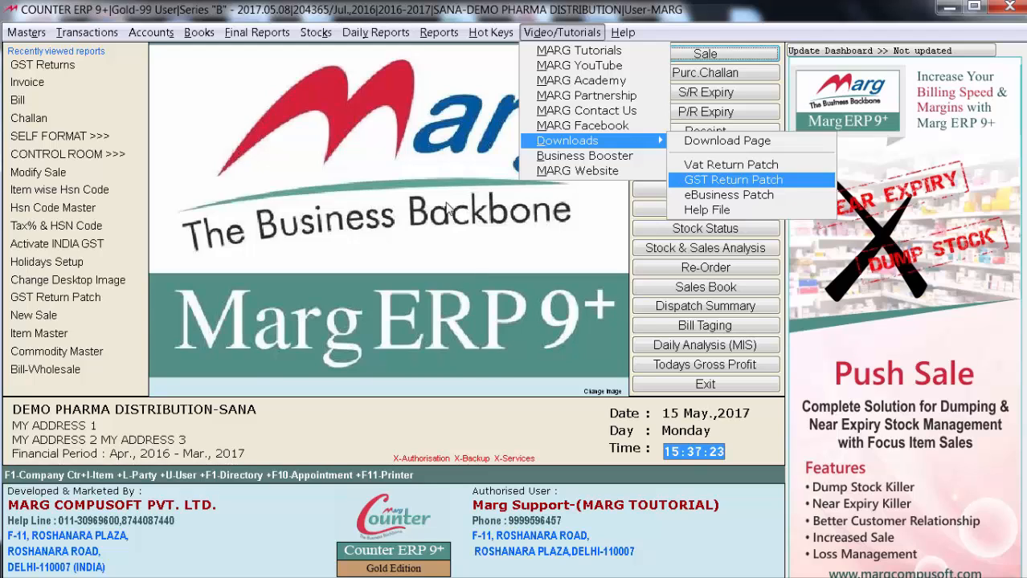
key("Return")
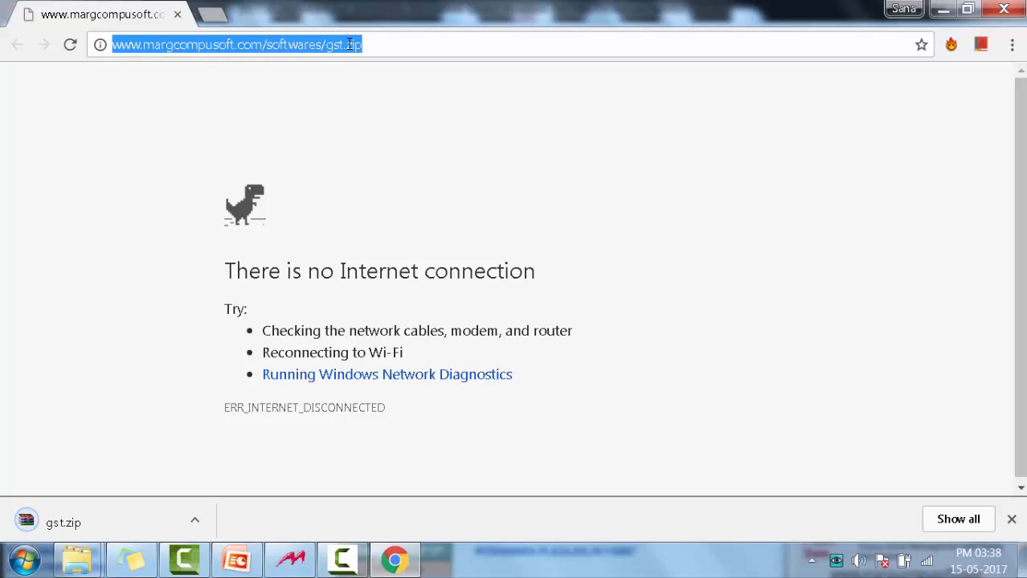
Copy the downloaded gst.zip archive from the Downloads folder into the MARGERP folder on Local Disk (D:)
left_click(194, 521)
left_click(252, 452)
right_click(282, 421)
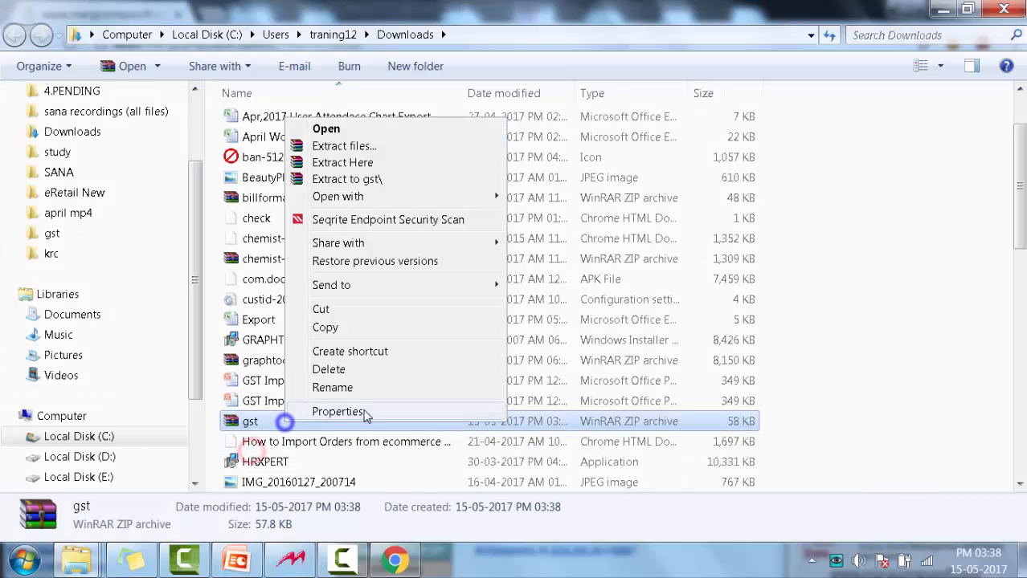
left_click(381, 327)
left_click(159, 456)
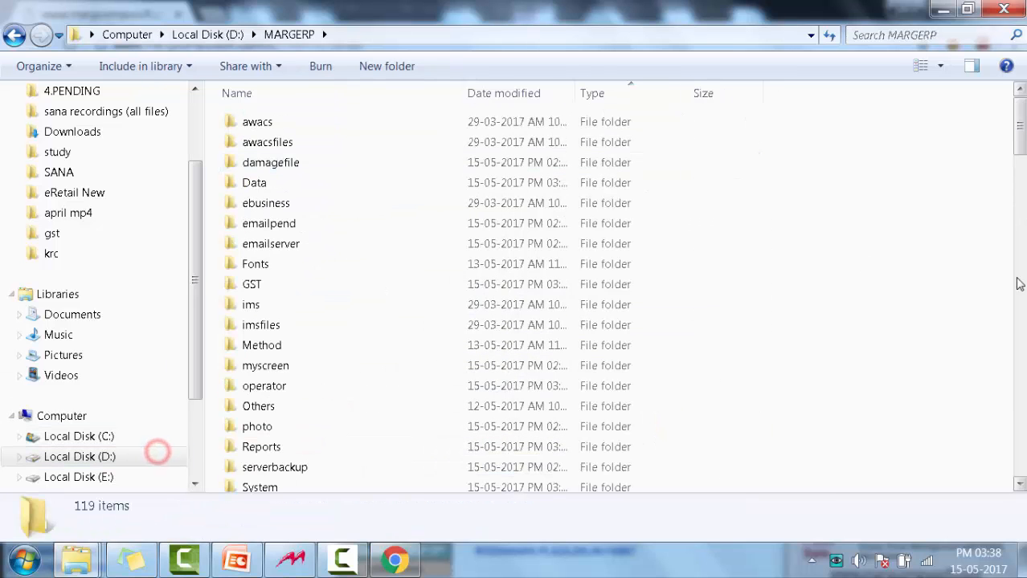
right_click(883, 231)
left_click(891, 345)
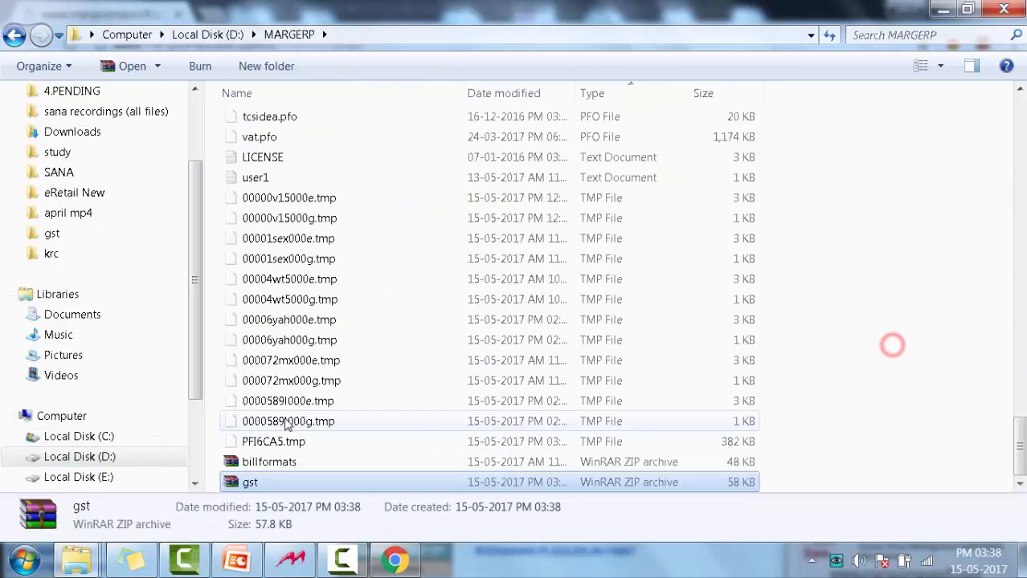
Extract gst.pfo from the gst.zip archive into the MARGERP folder and switch back to Marg ERP
double_click(257, 482)
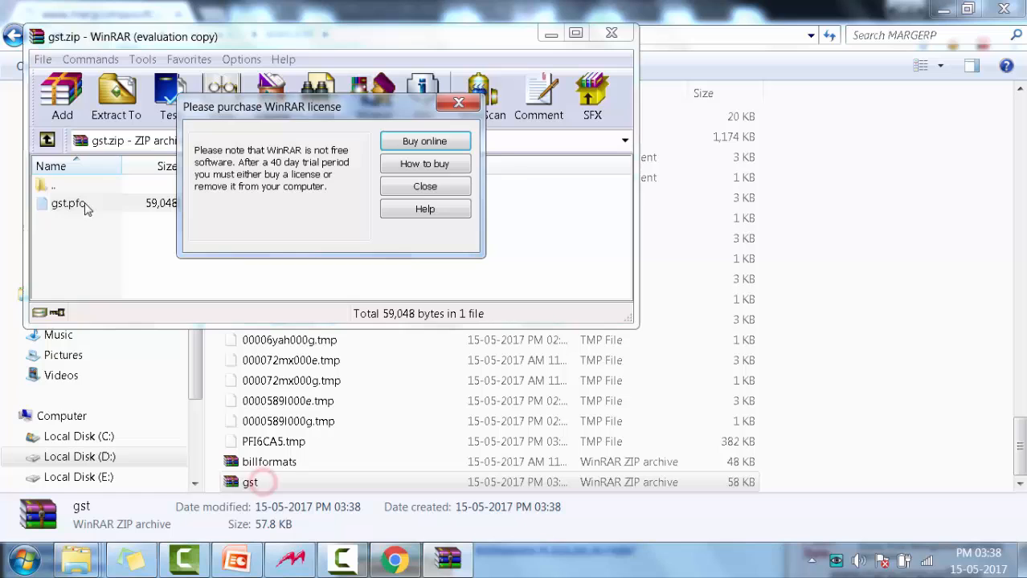
left_click(406, 186)
left_click(197, 206)
left_click_drag(74, 204, 801, 356)
left_click(562, 239)
left_click(290, 562)
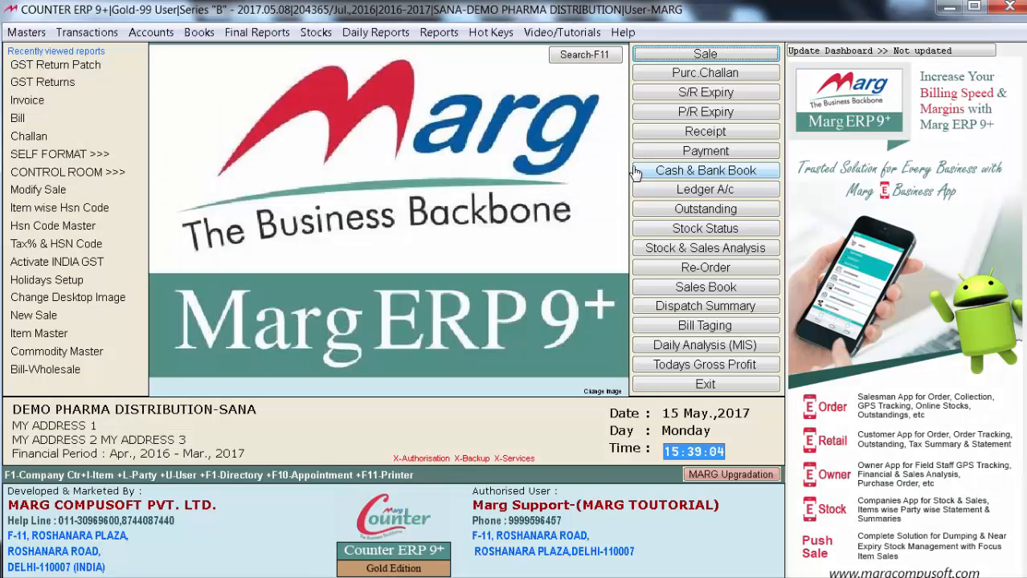